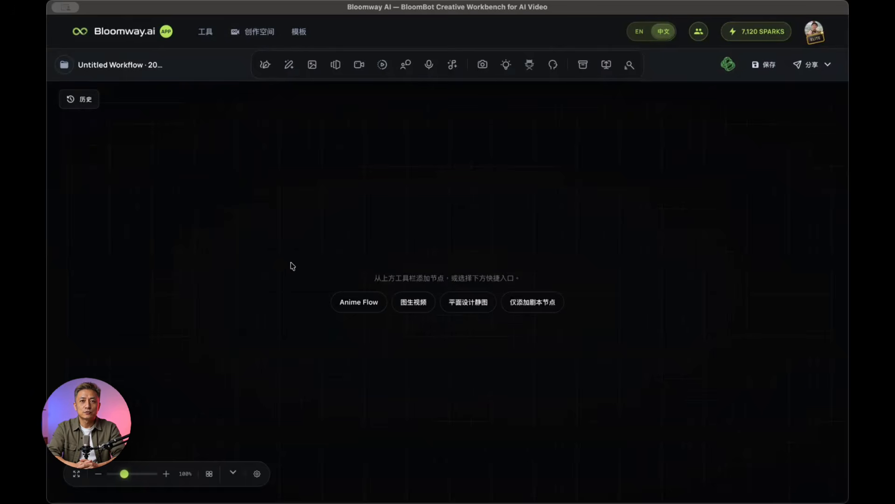
- Add a script-writing node (脚本) to the canvas and look over its settings
{"action": "left_click", "coordinate": [264, 64]}
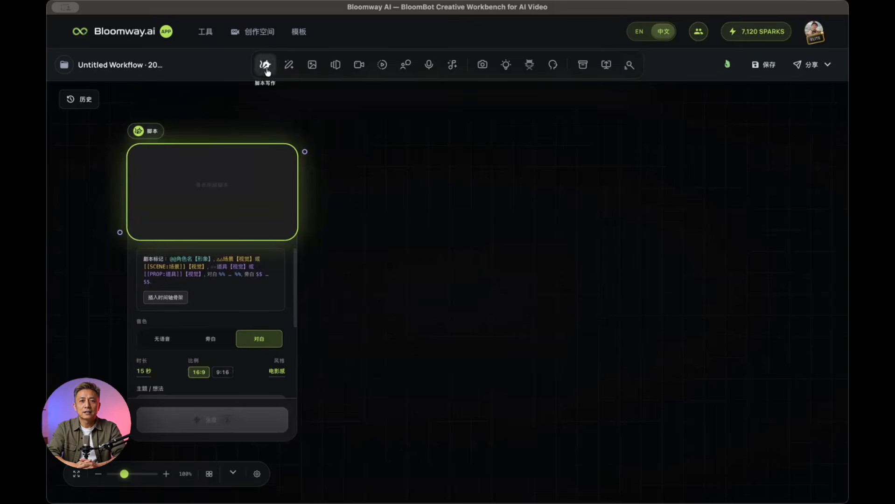
{"action": "scroll", "coordinate": [247, 302], "scroll_direction": "down", "scroll_amount": 1}
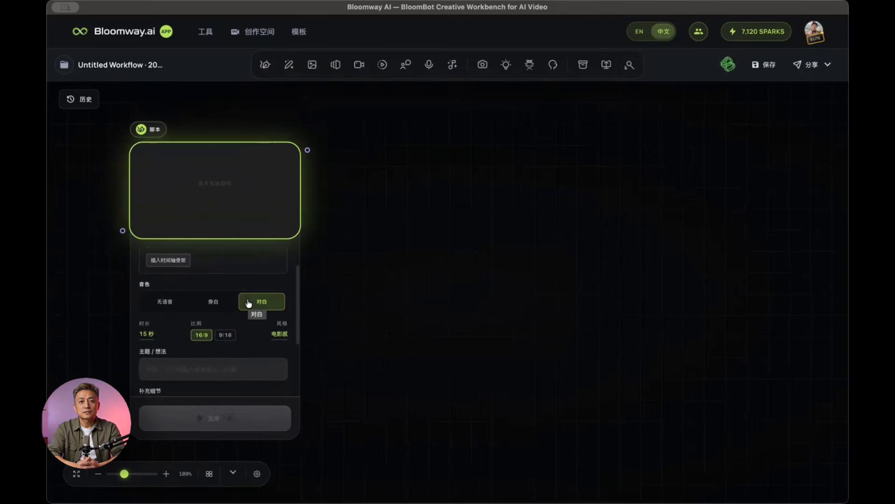
{"action": "scroll", "coordinate": [247, 301], "scroll_direction": "up", "scroll_amount": 1}
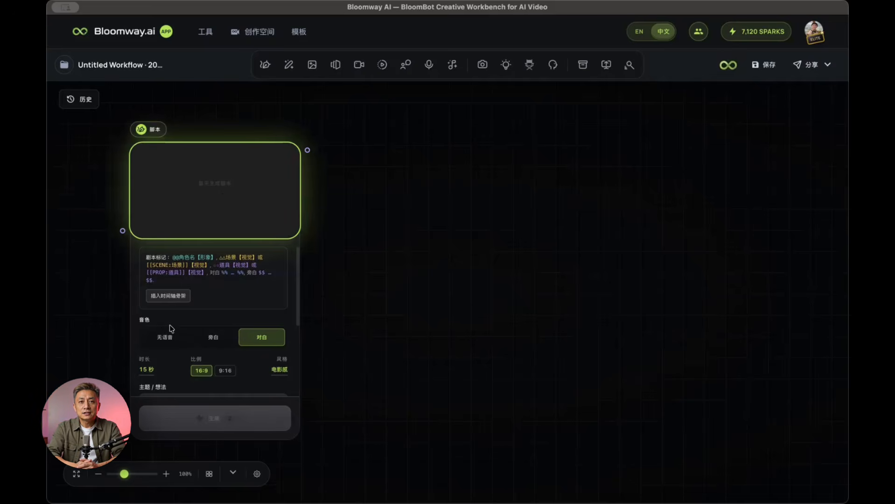
{"action": "scroll", "coordinate": [170, 328], "scroll_direction": "down", "scroll_amount": 1}
- Try the script node's voice options 无语音, 旁白 and 对白, and leave it on 无语音
{"action": "left_click", "coordinate": [169, 303]}
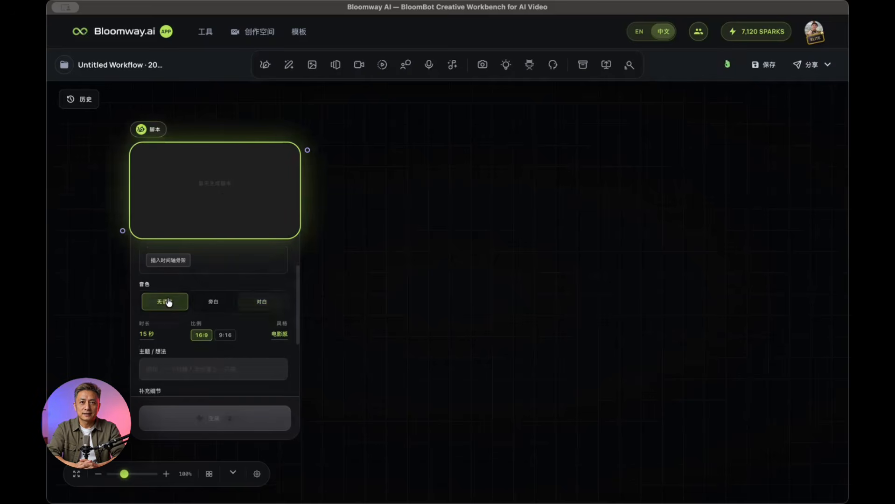
{"action": "left_click", "coordinate": [215, 306]}
{"action": "left_click", "coordinate": [264, 307]}
{"action": "scroll", "coordinate": [265, 308], "scroll_direction": "down", "scroll_amount": 1}
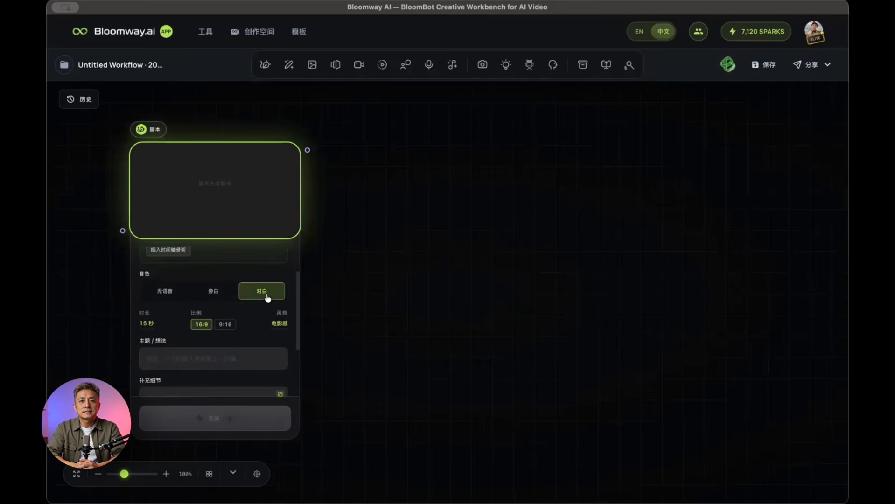
{"action": "left_click", "coordinate": [218, 297]}
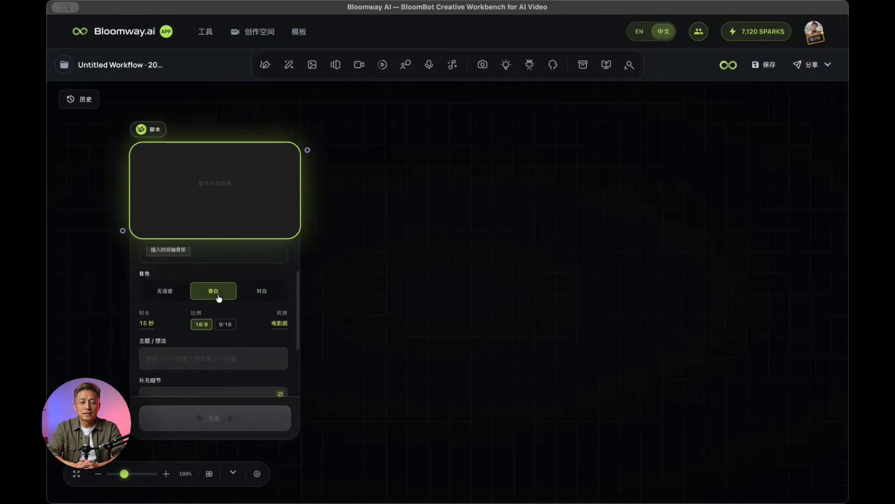
{"action": "left_click", "coordinate": [164, 293]}
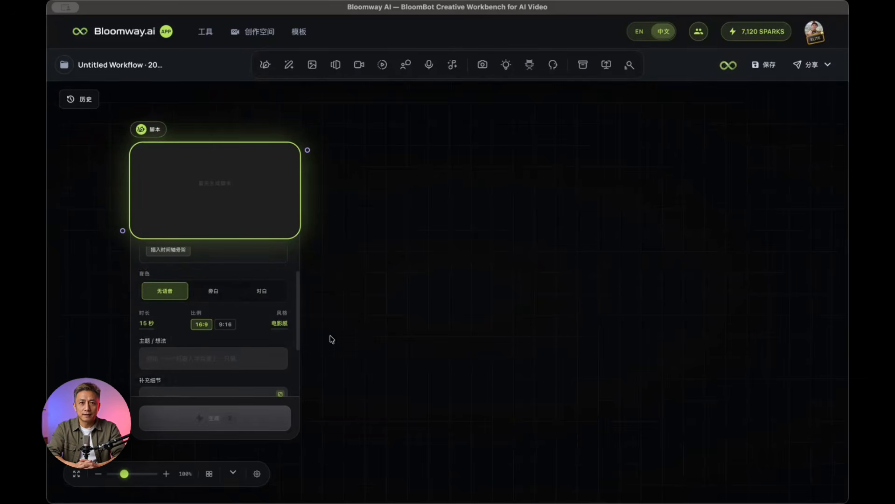
- Browse the script node's visual style presets and set the style to 霓虹夜色
{"action": "scroll", "coordinate": [235, 353], "scroll_direction": "down", "scroll_amount": 2}
{"action": "scroll", "coordinate": [238, 356], "scroll_direction": "up", "scroll_amount": 3}
{"action": "left_click", "coordinate": [275, 350]}
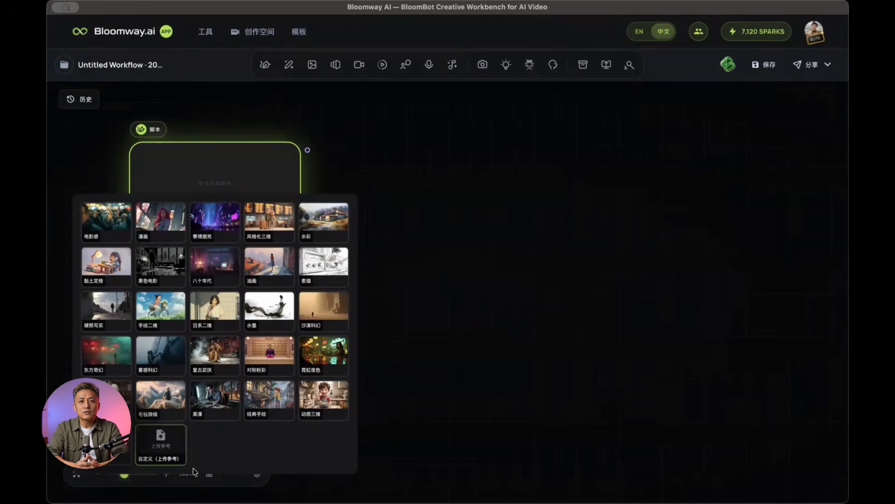
{"action": "left_click", "coordinate": [255, 187]}
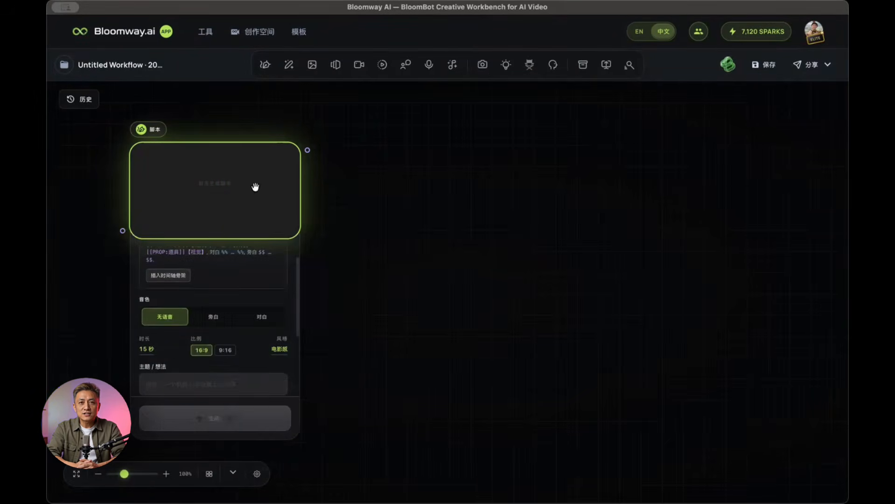
{"action": "left_click", "coordinate": [279, 352]}
{"action": "left_click", "coordinate": [108, 222]}
{"action": "left_click", "coordinate": [279, 348]}
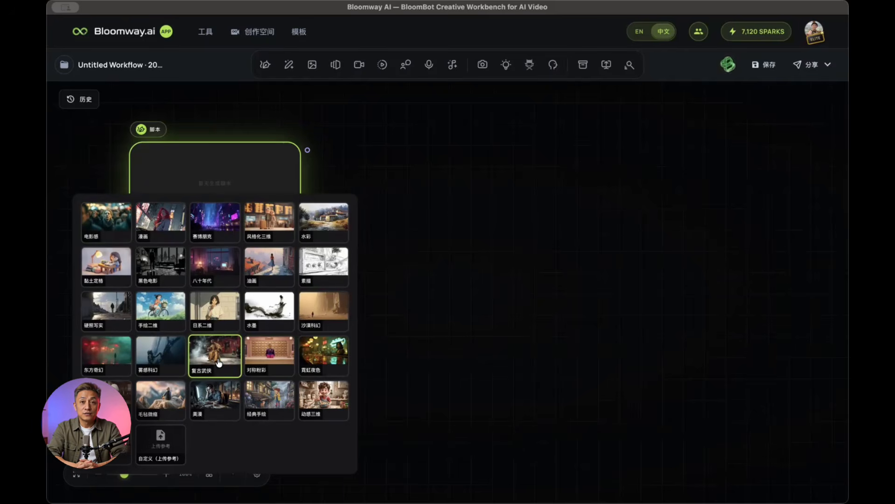
{"action": "left_click", "coordinate": [318, 361]}
- Set the script's duration to 30 seconds
{"action": "left_click", "coordinate": [145, 354]}
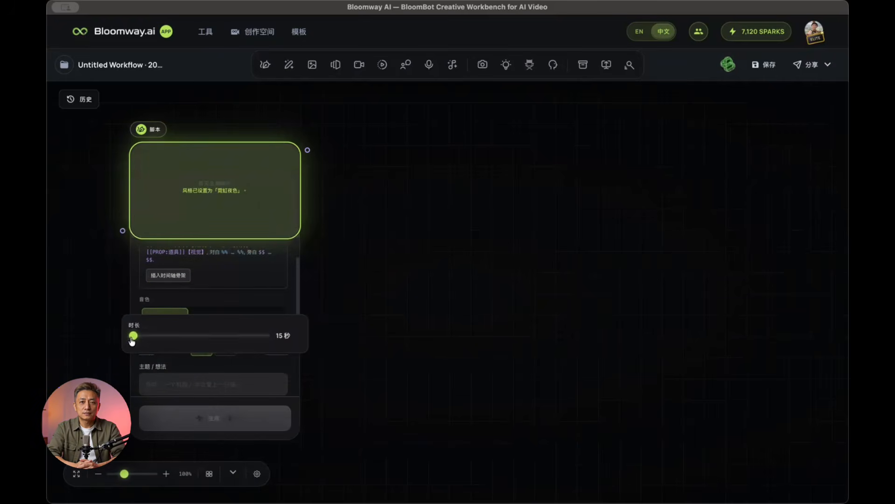
{"action": "left_click_drag", "start_coordinate": [132, 338], "coordinate": [150, 338]}
{"action": "left_click", "coordinate": [216, 360]}
- Shift the script node slightly up and enter 一个发生在香港雨夜里的故事 as its theme
{"action": "left_click_drag", "start_coordinate": [255, 186], "coordinate": [266, 168]}
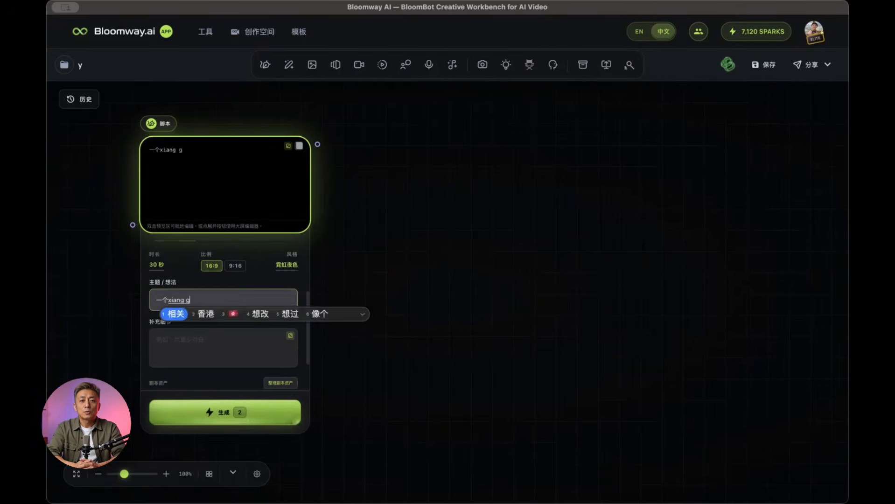
{"action": "key", "text": "Escape"}
{"action": "type", "text": "发生在香港雨夜里的故事"}
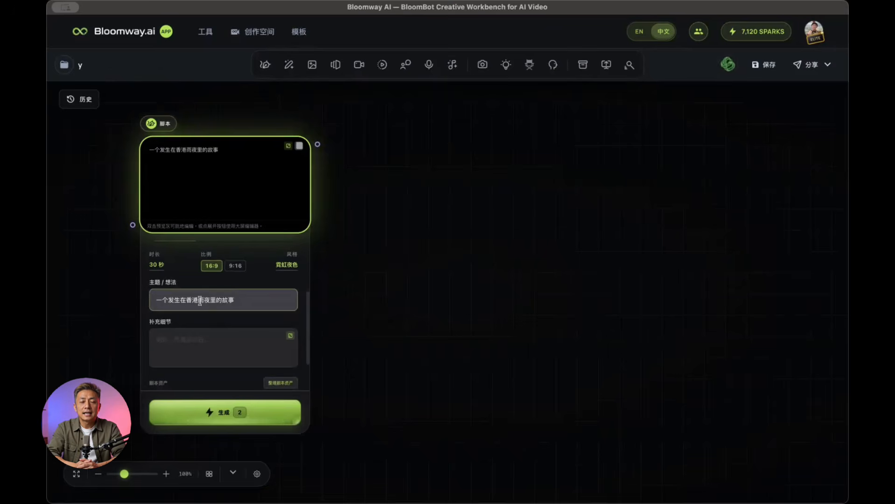
- Begin the supplementary details (补充细节) with 香港的街头
{"action": "left_click", "coordinate": [172, 341]}
{"action": "type", "text": "xianggang"}
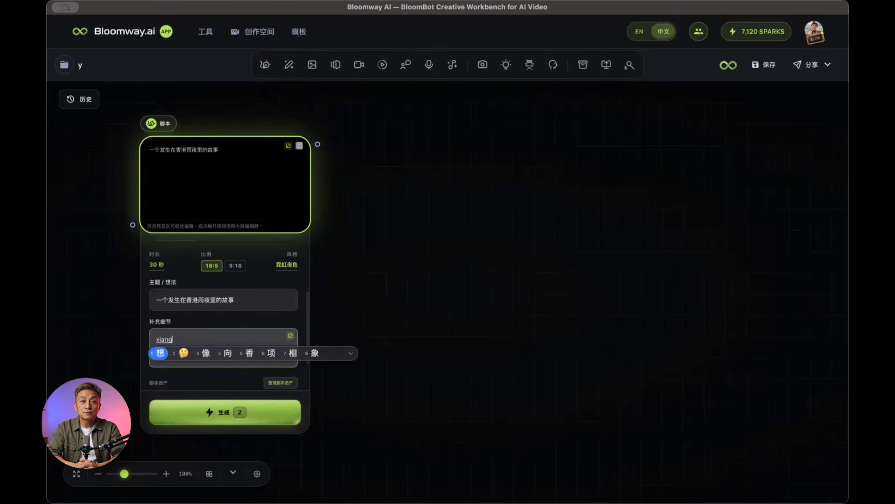
{"action": "key", "text": "space"}
{"action": "type", "text": "de"}
{"action": "key", "text": "space"}
{"action": "type", "text": "jietou"}
{"action": "key", "text": "space"}
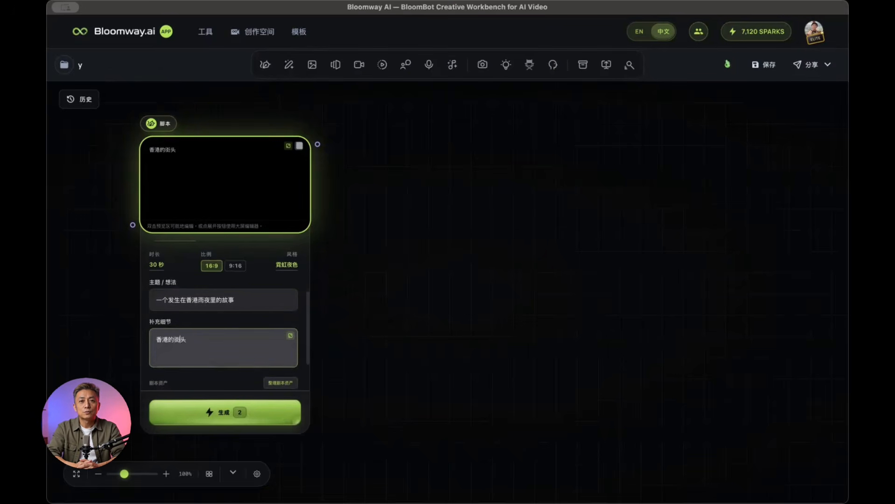
- Put 1956年， in front of the supplementary details and append ，下着雨 at the end
{"action": "type", "text": "1956nian"}
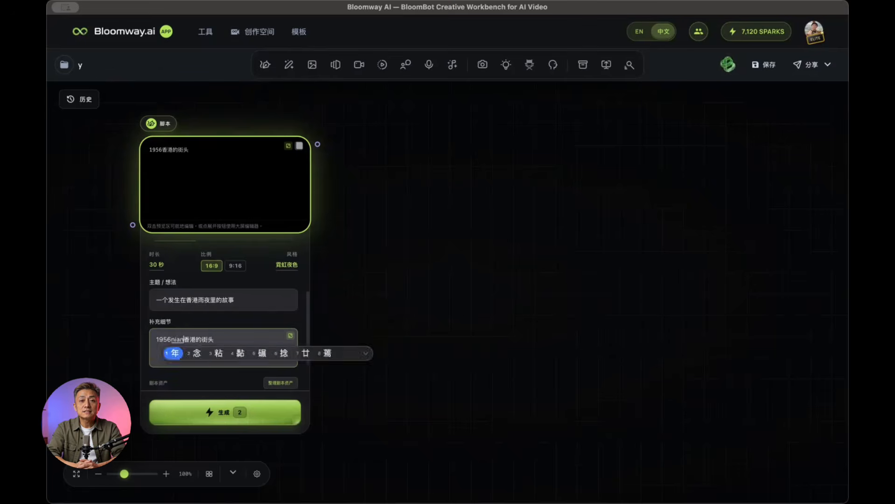
{"action": "key", "text": "space"}
{"action": "type", "text": ","}
{"action": "left_click", "coordinate": [243, 340]}
{"action": "type", "text": ",xiazheyu"}
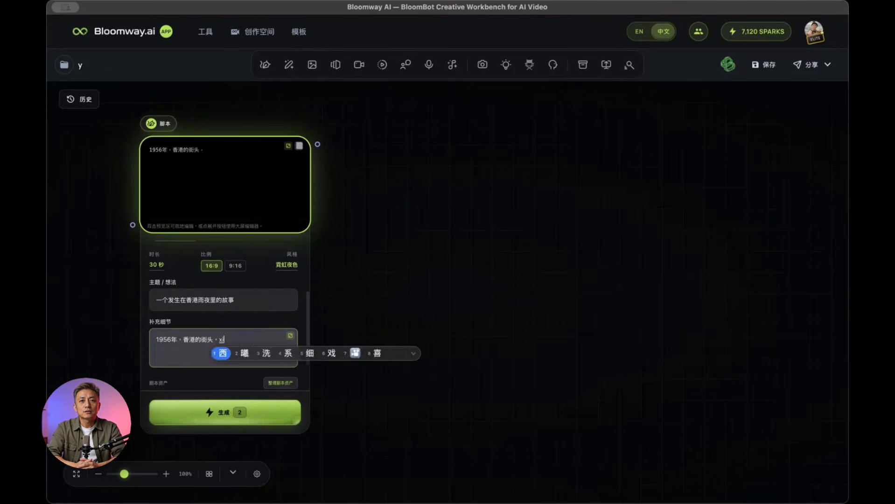
{"action": "key", "text": "space"}
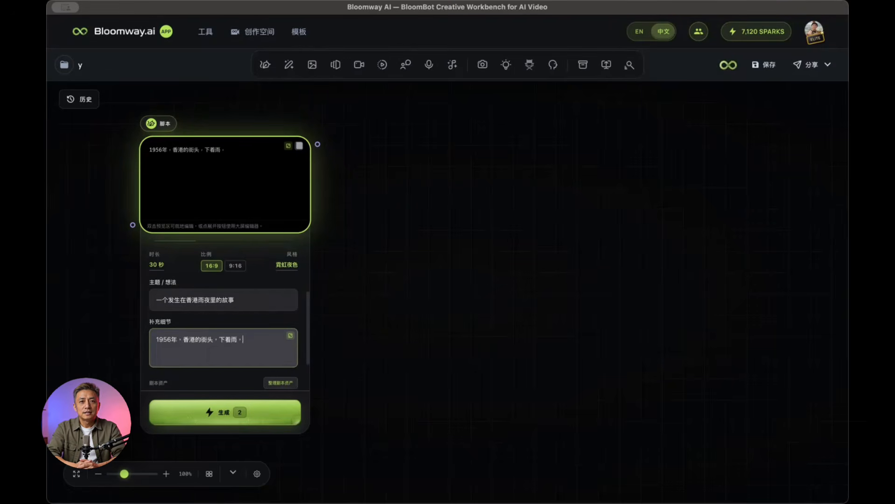
- Continue the supplementary details with ，一个受伤的男人
{"action": "type", "text": ",yige"}
{"action": "key", "text": "space"}
{"action": "type", "text": "shous"}
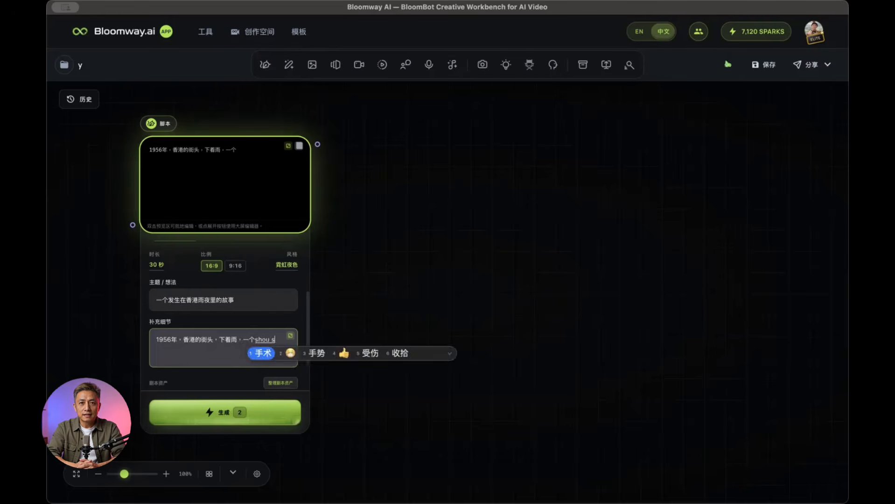
{"action": "type", "text": "hang"}
{"action": "key", "text": "space"}
{"action": "type", "text": "de"}
{"action": "key", "text": "space"}
{"action": "type", "text": "nanren"}
{"action": "key", "text": "space"}
- Complete the man's action in the supplementary details by adding 蹒跚着走在大街上
{"action": "type", "text": "panshan"}
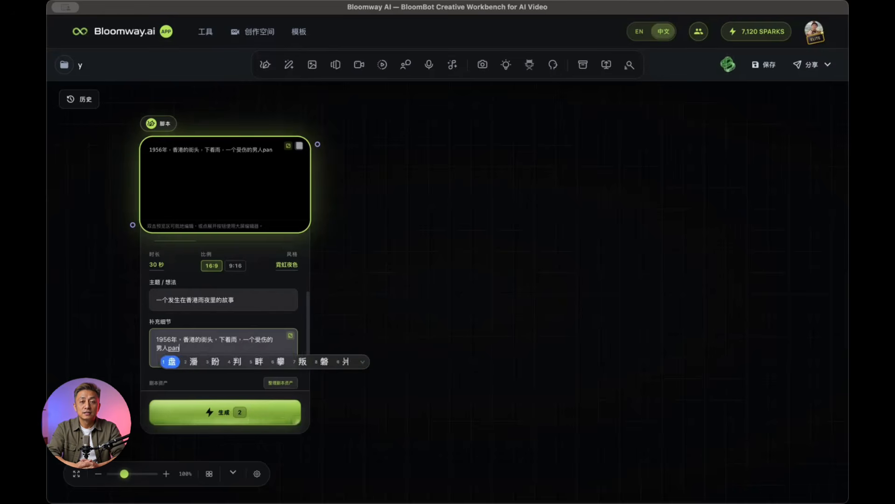
{"action": "key", "text": "space"}
{"action": "type", "text": "zhe"}
{"action": "key", "text": "space"}
{"action": "type", "text": "zouzai"}
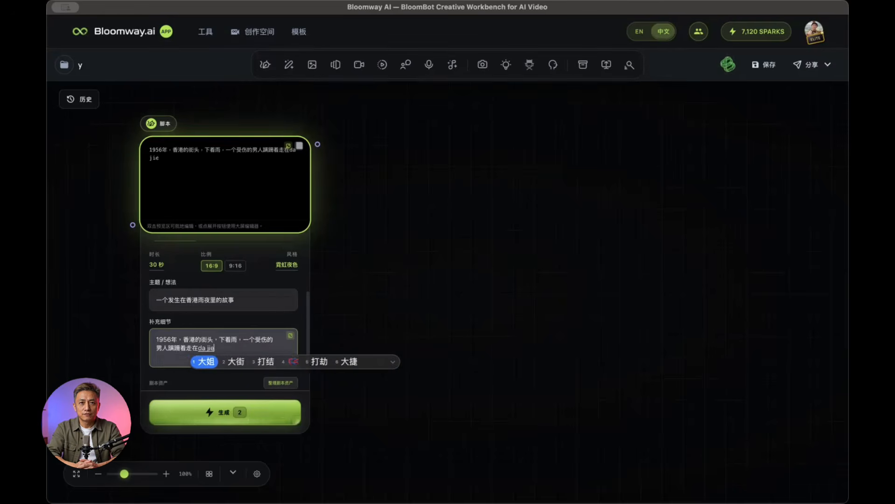
{"action": "key", "text": "space"}
{"action": "type", "text": "dajie"}
{"action": "key", "text": "space"}
{"action": "type", "text": "shang"}
{"action": "key", "text": "space"}
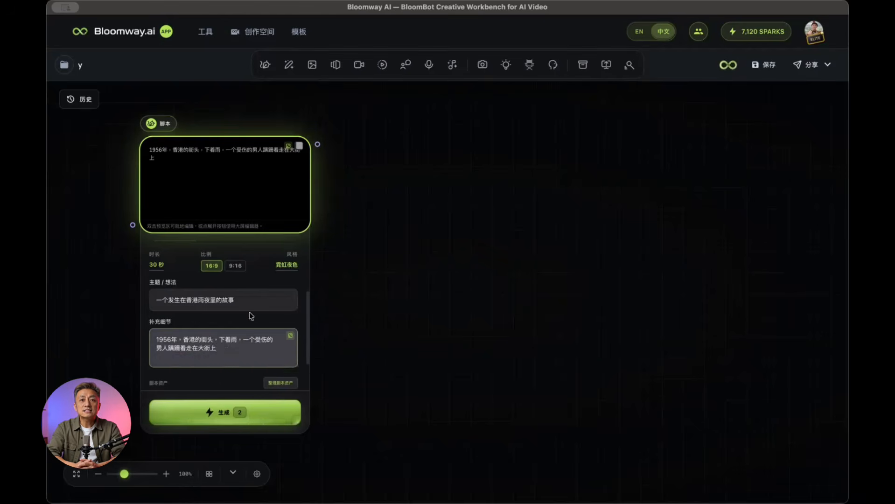
- Replace 故事 at the end of the theme with 影片预告
{"action": "left_click", "coordinate": [244, 299]}
{"action": "key", "text": "BackSpace"}
{"action": "type", "text": "yingpian"}
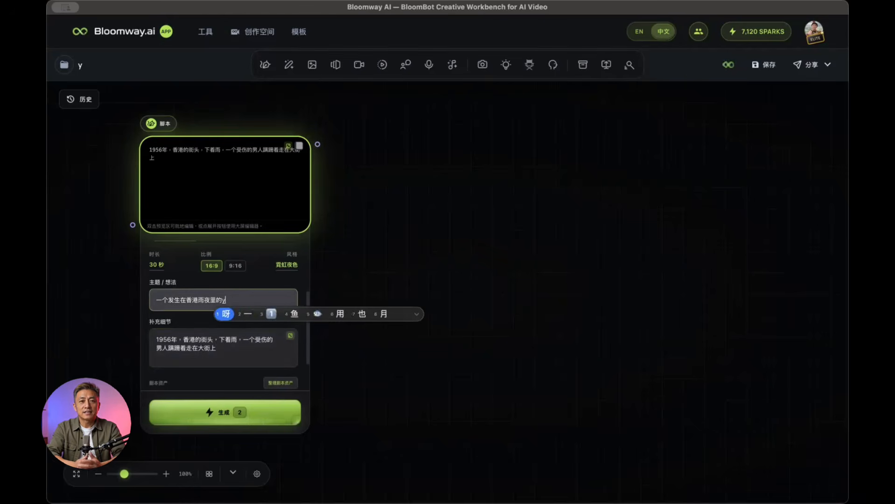
{"action": "key", "text": "space"}
{"action": "type", "text": "yugao"}
{"action": "key", "text": "space"}
- Start a new clause at the end of the supplementary details with ，他拼命
{"action": "left_click", "coordinate": [225, 352]}
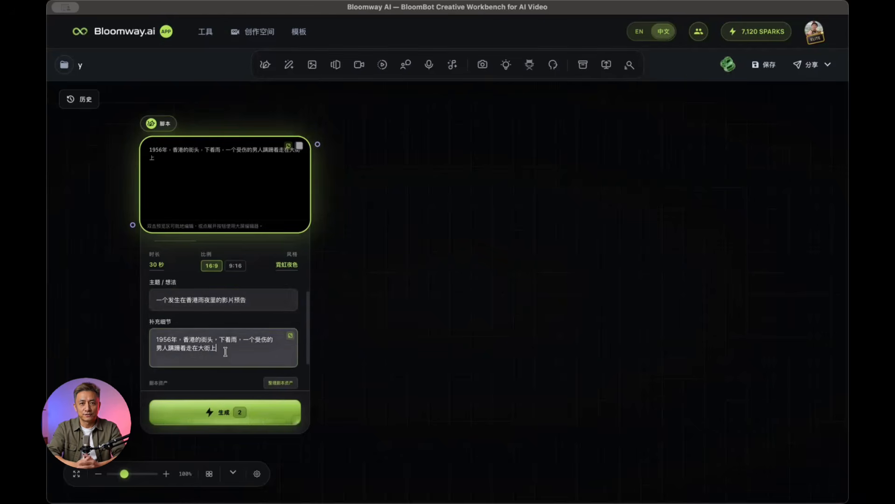
{"action": "type", "text": "，"}
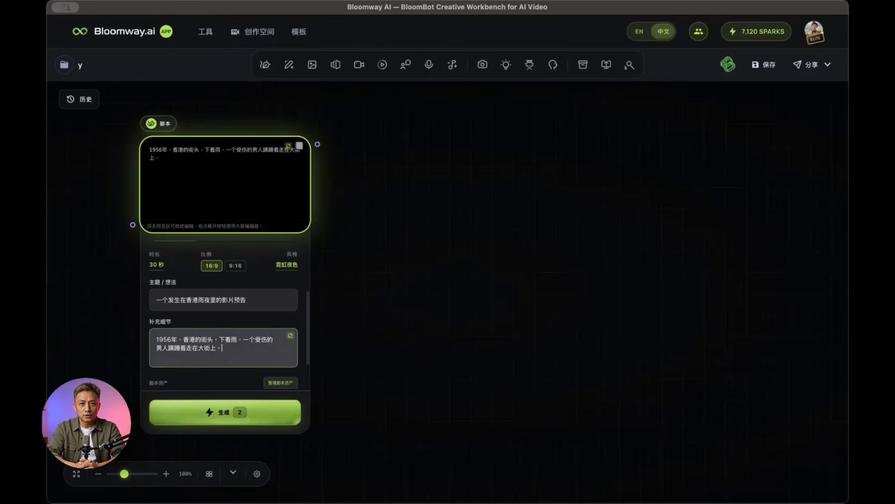
{"action": "type", "text": "ta"}
{"action": "key", "text": "space"}
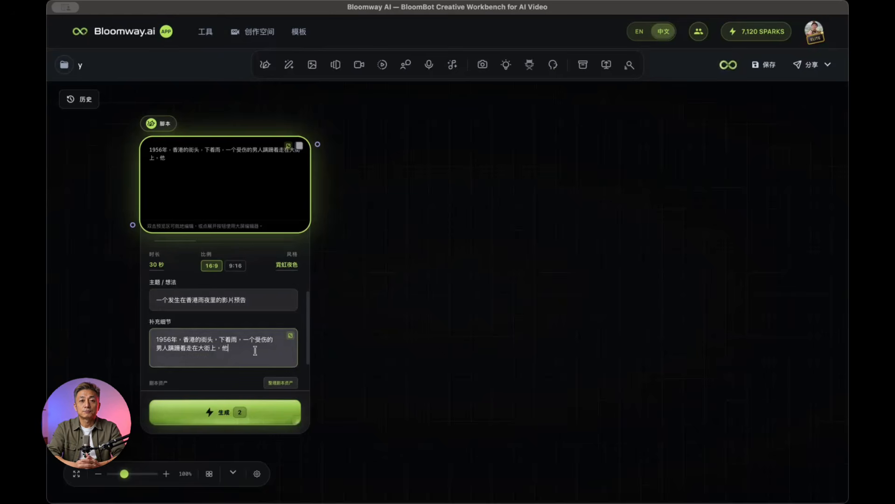
{"action": "type", "text": "pinming"}
{"action": "key", "text": "space"}
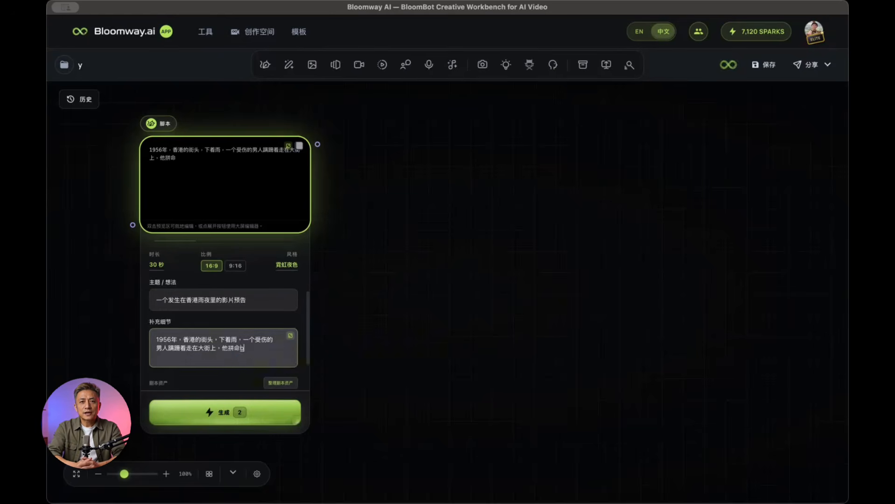
- Finish the clause about the man in the supplementary details with 保护着怀里的布包，
{"action": "type", "text": "baozhuzhe"}
{"action": "key", "text": "space"}
{"action": "type", "text": "shou"}
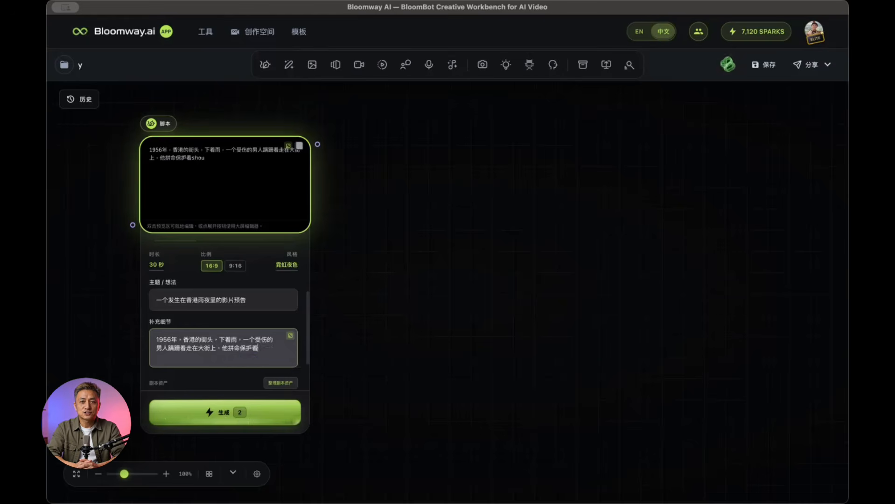
{"action": "type", "text": "huaili"}
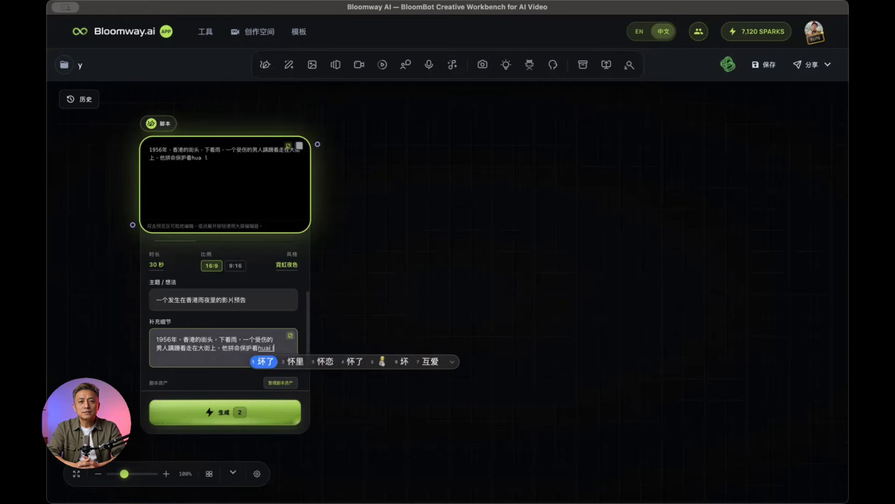
{"action": "key", "text": "space"}
{"action": "type", "text": "d"}
{"action": "key", "text": "space"}
{"action": "type", "text": "bubao"}
{"action": "key", "text": "space"}
{"action": "type", "text": ","}
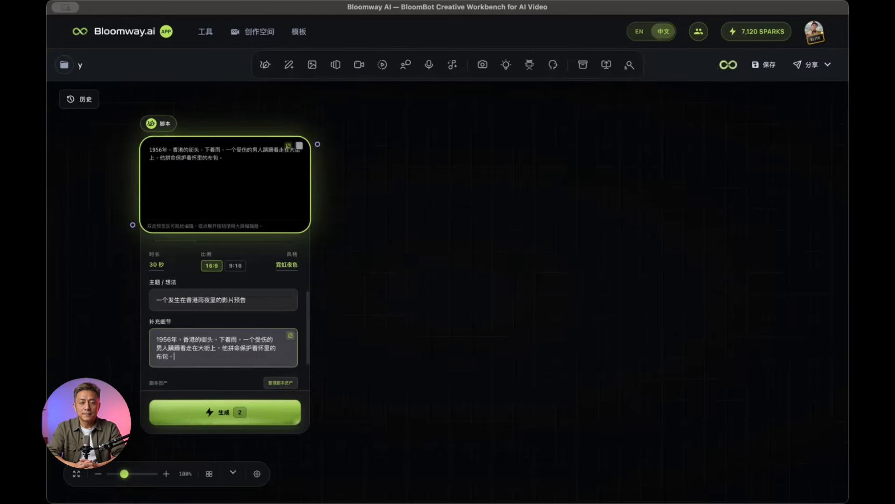
- Add the onlookers' reaction 所有人都向他投入了奇怪 to the supplementary details
{"action": "type", "text": "suoyouren"}
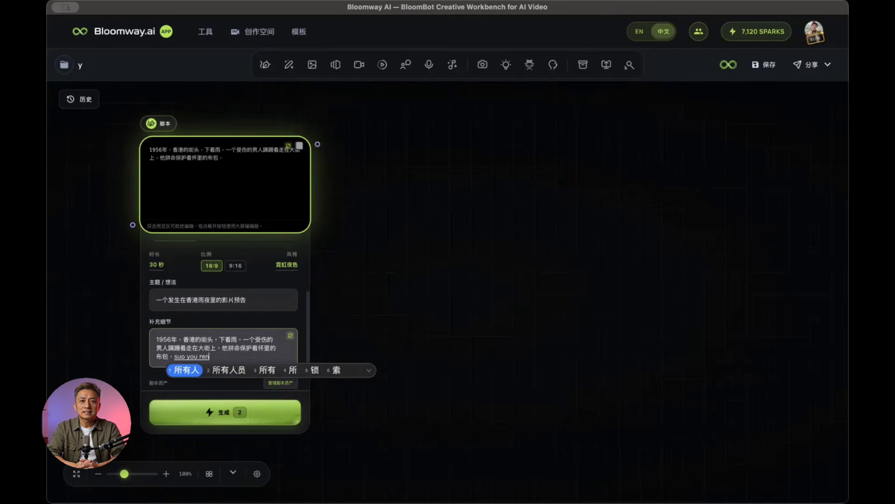
{"action": "key", "text": "space"}
{"action": "type", "text": "dou"}
{"action": "key", "text": "space"}
{"action": "type", "text": "xiangta5"}
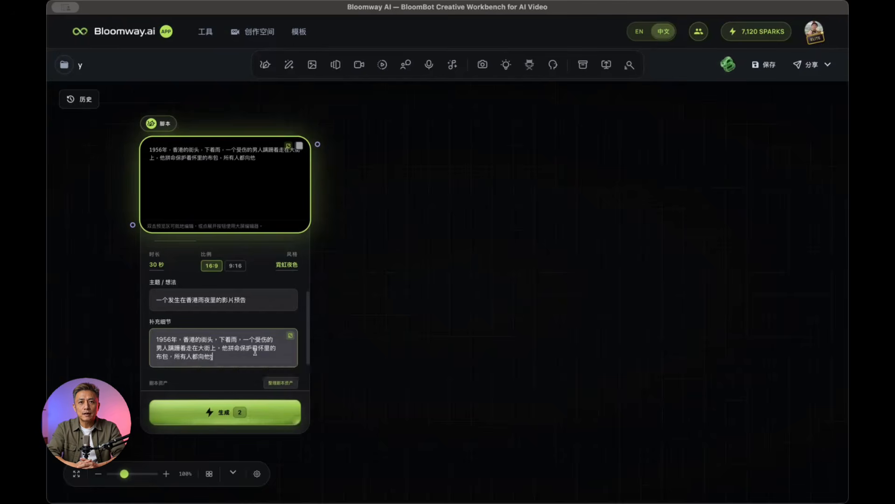
{"action": "type", "text": "touruqiguai"}
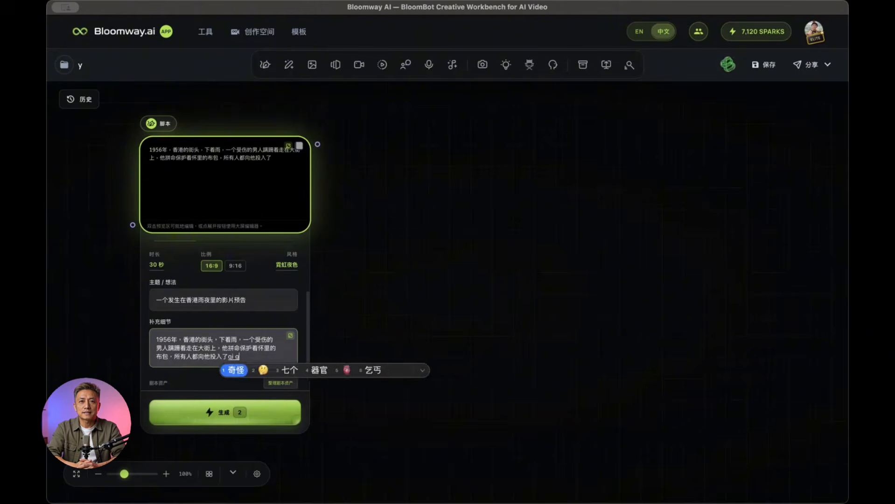
{"action": "key", "text": "space"}
- Complete the onlookers' clause in the supplementary details with 或惊讶的眼神， and start the next clause with 最后他倒在了
{"action": "type", "text": "huo"}
{"action": "key", "text": "space"}
{"action": "type", "text": "jignya"}
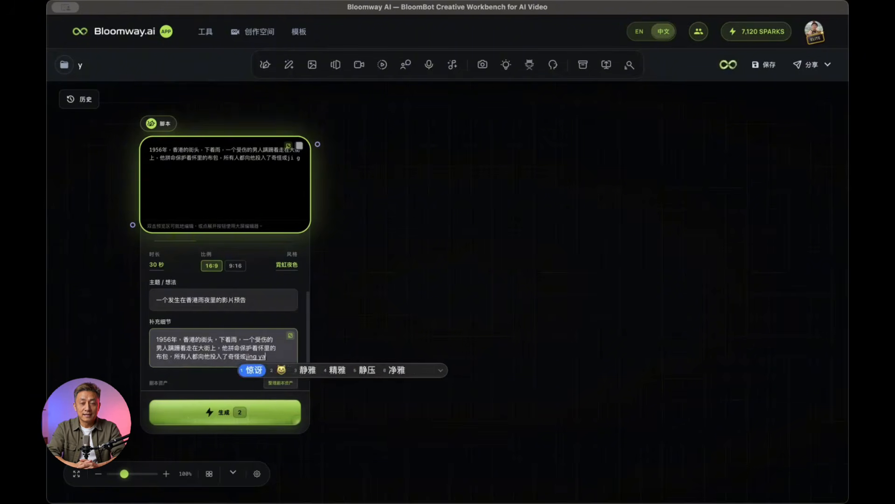
{"action": "key", "text": "space"}
{"action": "type", "text": "de"}
{"action": "key", "text": "space"}
{"action": "type", "text": "yanshen,zuihou"}
{"action": "key", "text": "space"}
{"action": "type", "text": "ta"}
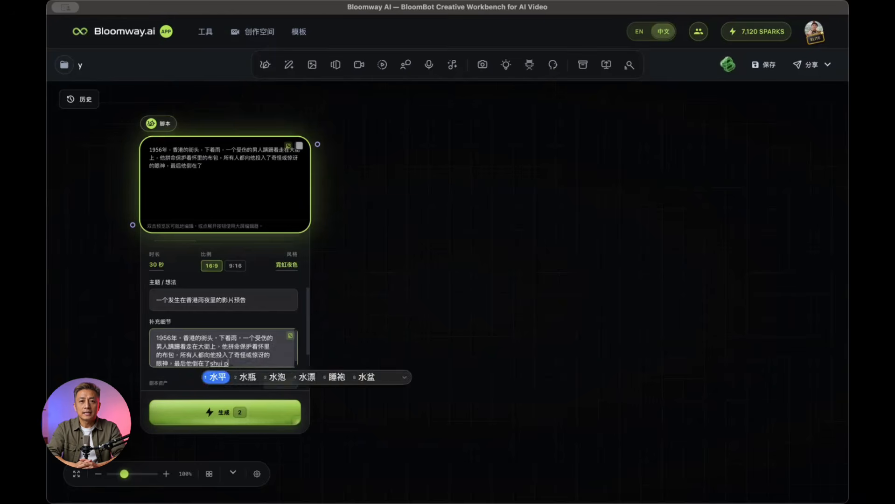
- Finish the sentence about the man collapsing in the supplementary details with 下雨的街道上。
{"action": "type", "text": "k"}
{"action": "key", "text": "BackSpace"}
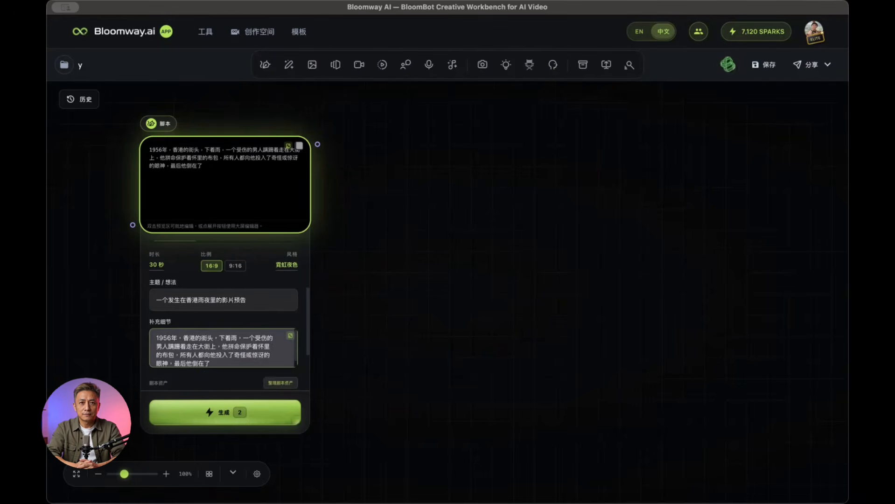
{"action": "type", "text": "xiayu"}
{"action": "key", "text": "space"}
{"action": "type", "text": "de"}
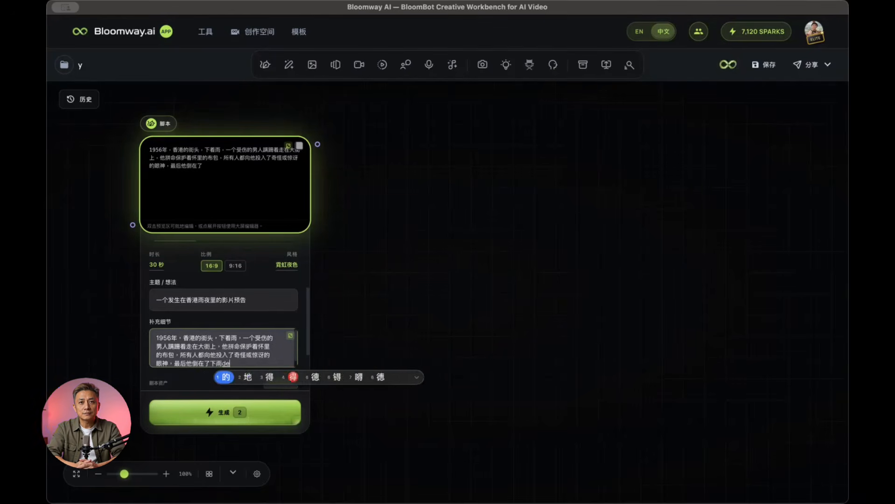
{"action": "type", "text": "jiedao"}
{"action": "key", "text": "space"}
{"action": "type", "text": "shang"}
{"action": "key", "text": "space"}
{"action": "type", "text": "."}
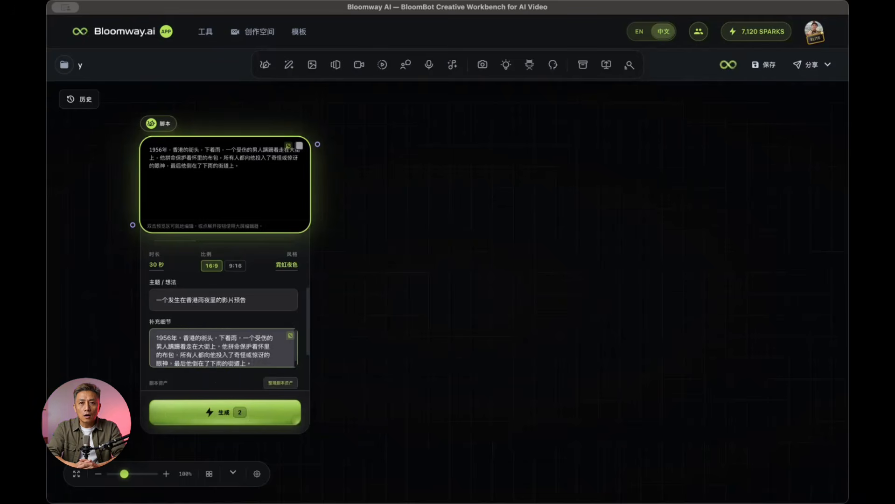
- Start a new sentence at the end of the supplementary details with 这时，一辆
{"action": "type", "text": "zheshi"}
{"action": "key", "text": "space"}
{"action": "type", "text": ".,yili"}
{"action": "key", "text": "BackSpace"}
{"action": "key", "text": "BackSpace"}
{"action": "key", "text": "BackSpace"}
{"action": "key", "text": "BackSpace"}
{"action": "key", "text": "BackSpace"}
{"action": "key", "text": "BackSpace"}
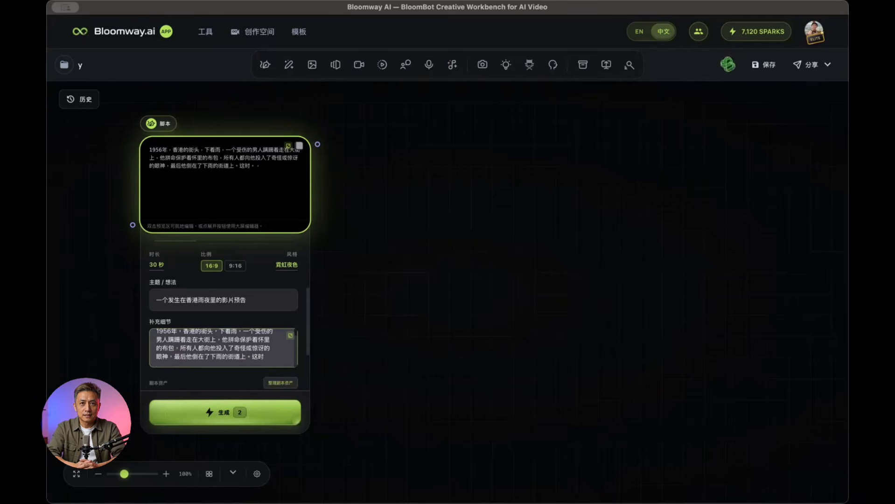
{"action": "type", "text": "yiliang c qi"}
{"action": "key", "text": "space"}
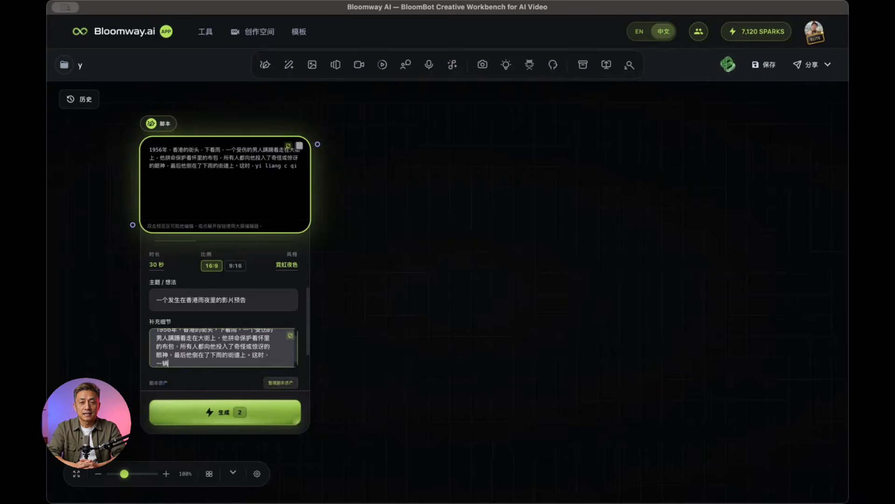
- Continue the sentence about the vehicle in the supplementary details with 黑色的老式汽车停在他身边，
{"action": "type", "text": "q"}
{"action": "key", "text": "BackSpace"}
{"action": "type", "text": "heisede"}
{"action": "key", "text": "space"}
{"action": "type", "text": "laos"}
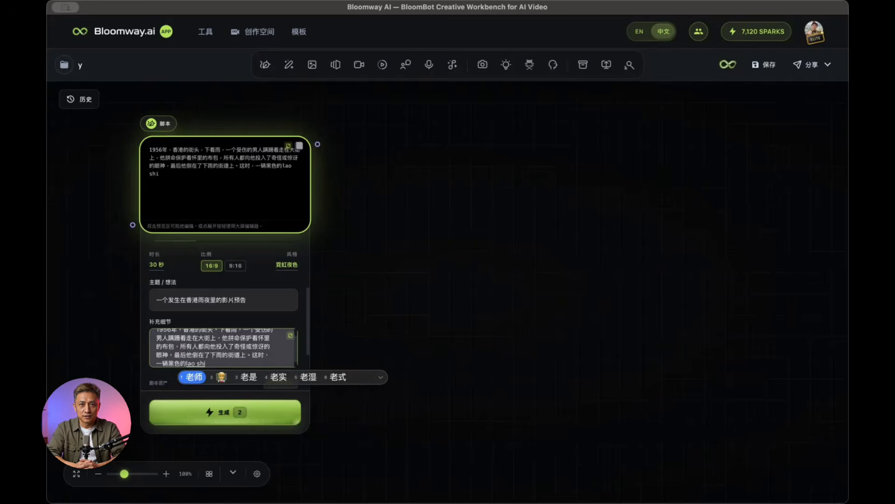
{"action": "type", "text": "qiche tingzaita shenbian ,yige n"}
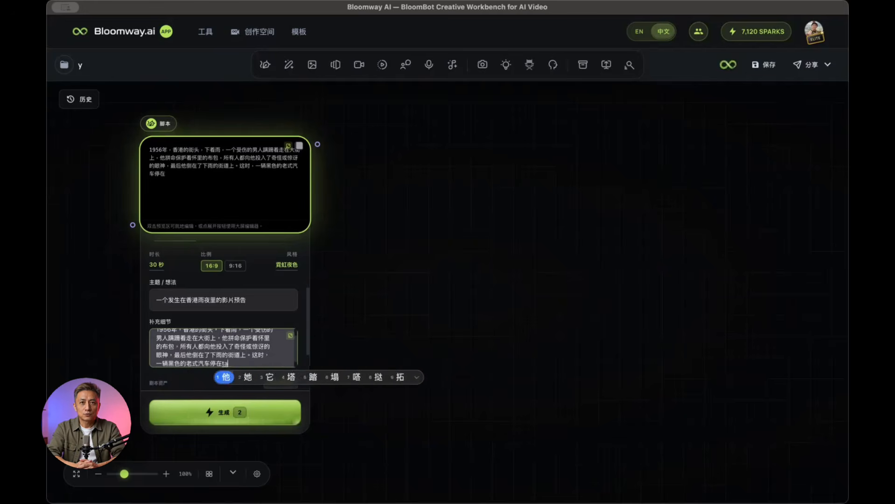
- Add the clause about the woman, 一个女人坐在车里，, to the end of the supplementary details
{"action": "type", "text": "vren"}
{"action": "key", "text": "space"}
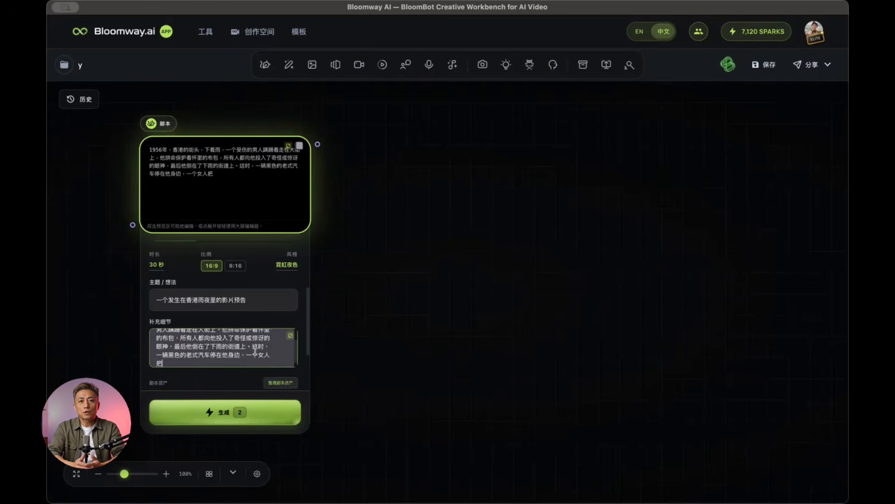
{"action": "type", "text": "zuozaicheli"}
{"action": "key", "text": "space"}
{"action": "type", "text": ","}
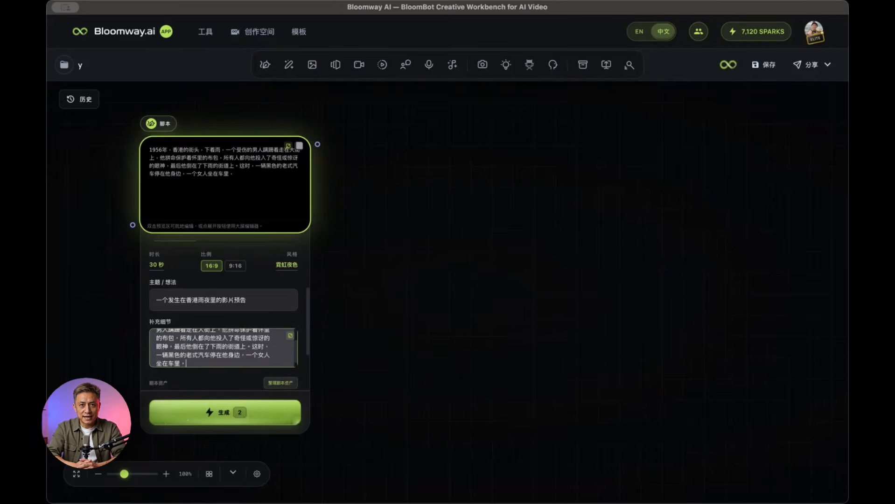
- Insert 车窗摇下， before 一个女人坐在车里 in the supplementary details
{"action": "left_click", "coordinate": [234, 353]}
{"action": "type", "text": "chechuang"}
{"action": "key", "text": "space"}
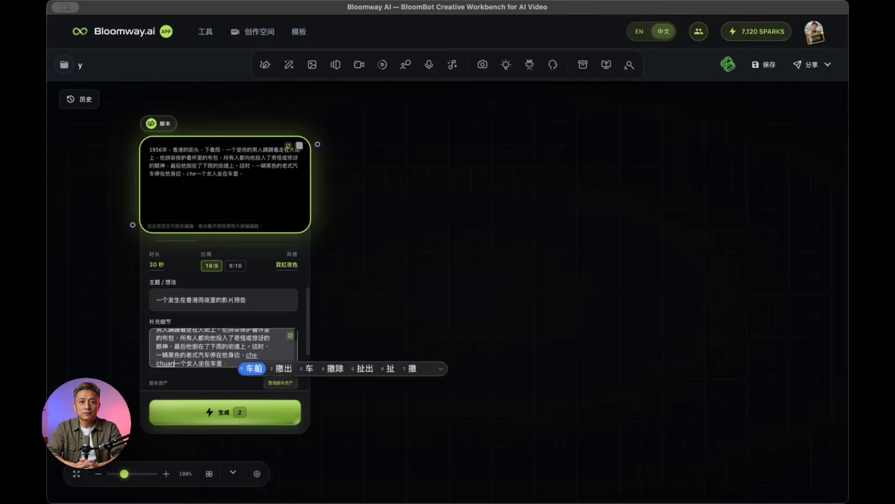
{"action": "type", "text": "yaoxia"}
- Add 看着地上昏迷的男人， at the end of the supplementary details
{"action": "left_click", "coordinate": [238, 363]}
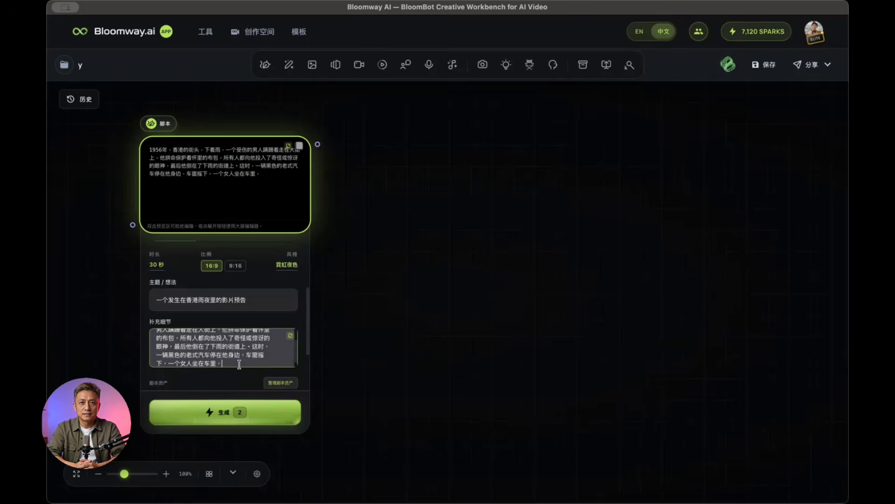
{"action": "type", "text": "kanz"}
{"action": "key", "text": "space"}
{"action": "type", "text": "sh"}
{"action": "key", "text": "space"}
{"action": "type", "text": "shanghunmidenanren"}
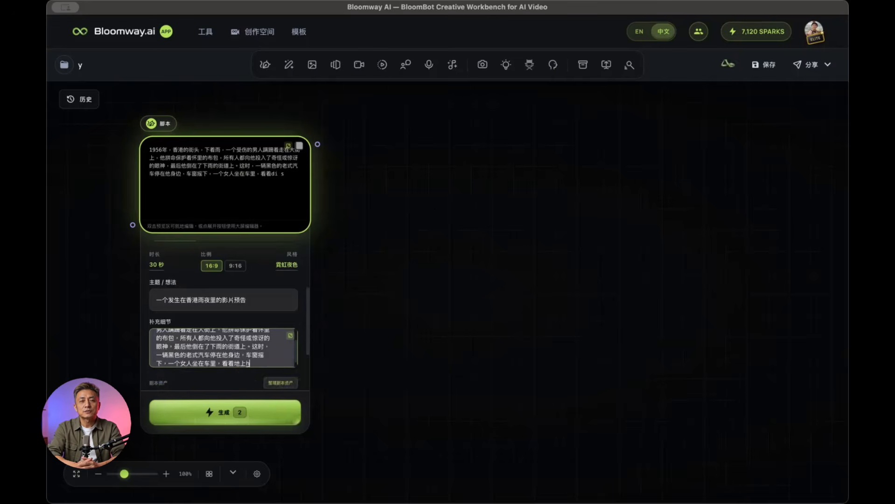
{"action": "key", "text": "space"}
{"action": "type", "text": ".yin"}
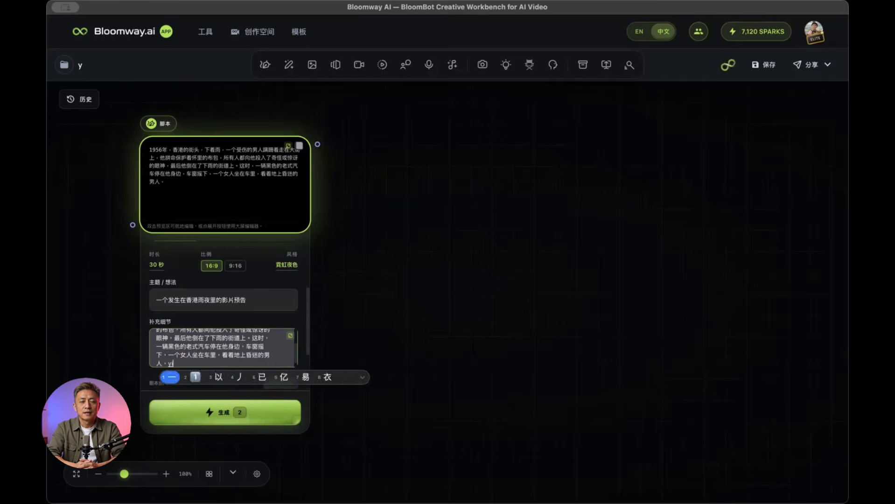
- Add the caption instruction 出字幕 at the end of the supplementary details
{"action": "key", "text": "BackSpace"}
{"action": "key", "text": "BackSpace"}
{"action": "key", "text": "BackSpace"}
{"action": "type", "text": "yu"}
{"action": "key", "text": "BackSpace"}
{"action": "key", "text": "BackSpace"}
{"action": "type", "text": "chu"}
{"action": "key", "text": "space"}
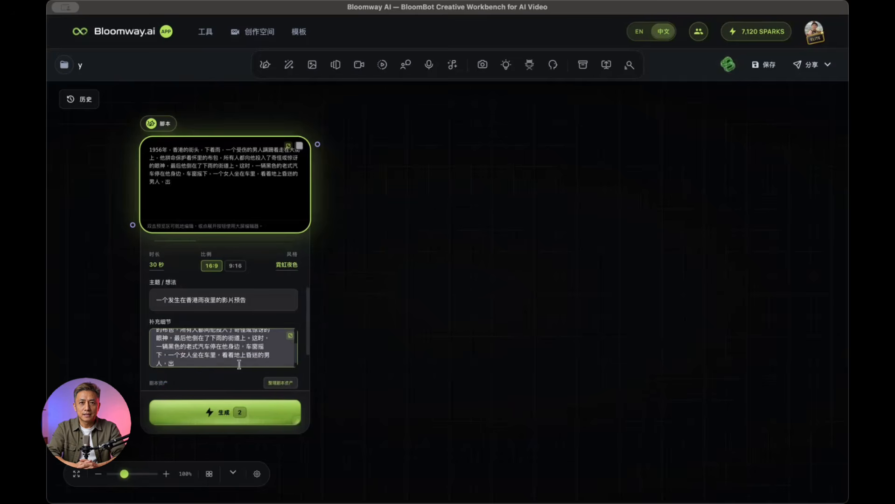
{"action": "type", "text": "zimu"}
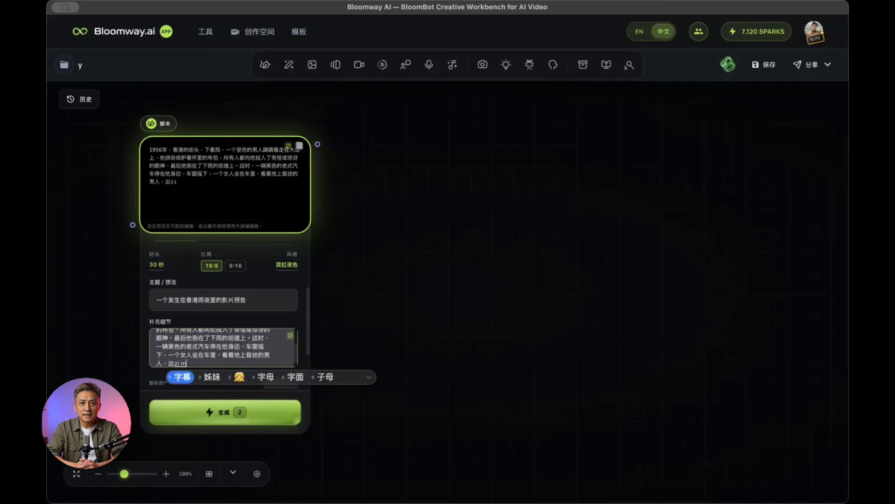
{"action": "key", "text": "space"}
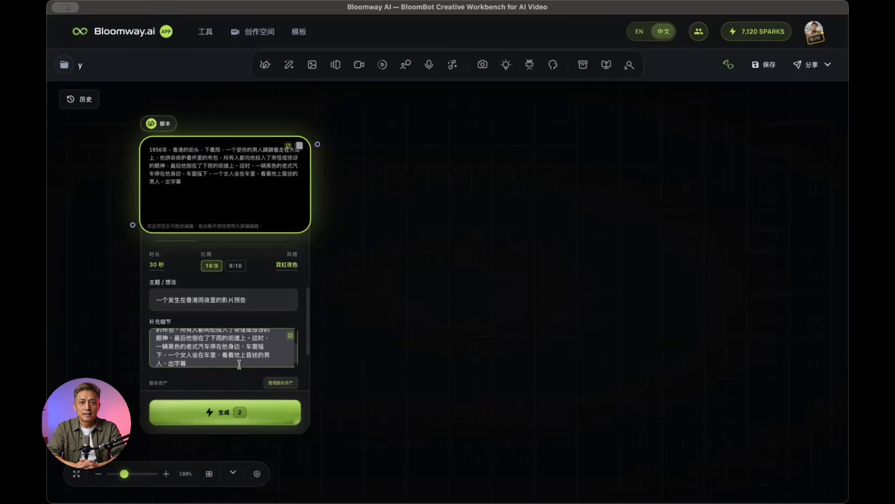
- Finish the caption instruction in the supplementary details with 影片的标题和上映时间。
{"action": "type", "text": "yingp"}
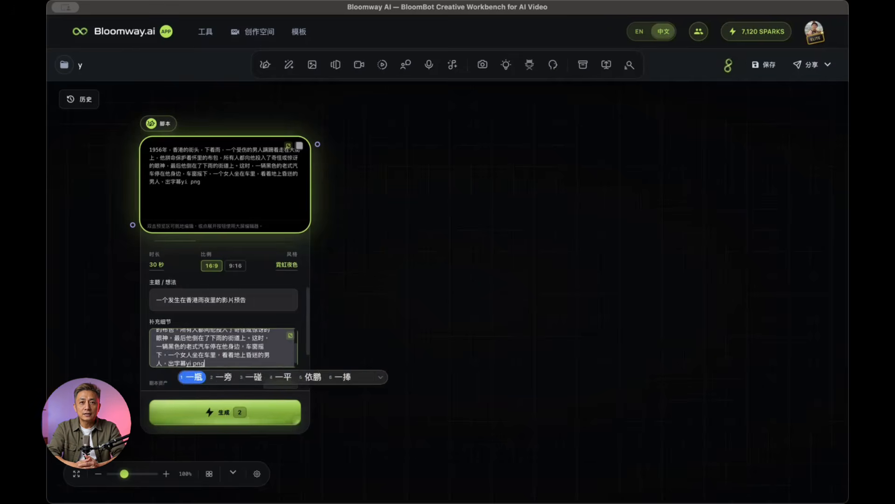
{"action": "type", "text": " de biaoti he shangyin"}
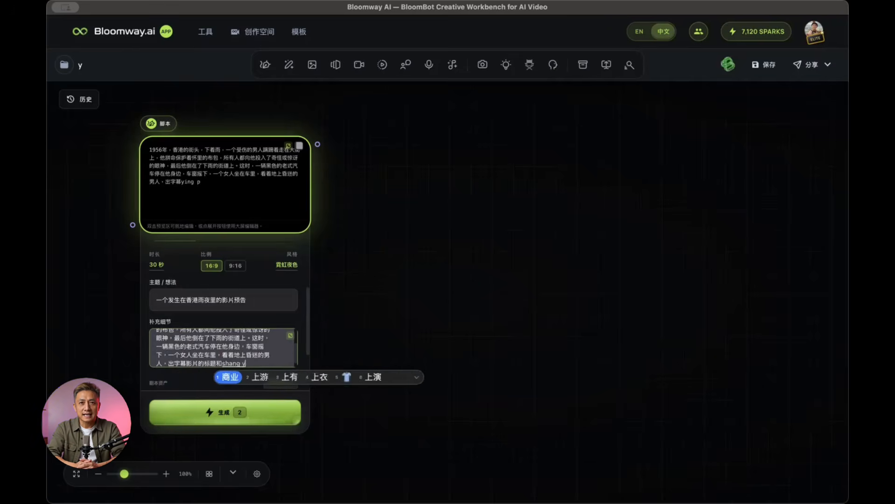
{"action": "key", "text": "BackSpace"}
{"action": "key", "text": "space"}
{"action": "key", "text": "BackSpace"}
{"action": "type", "text": "yingx"}
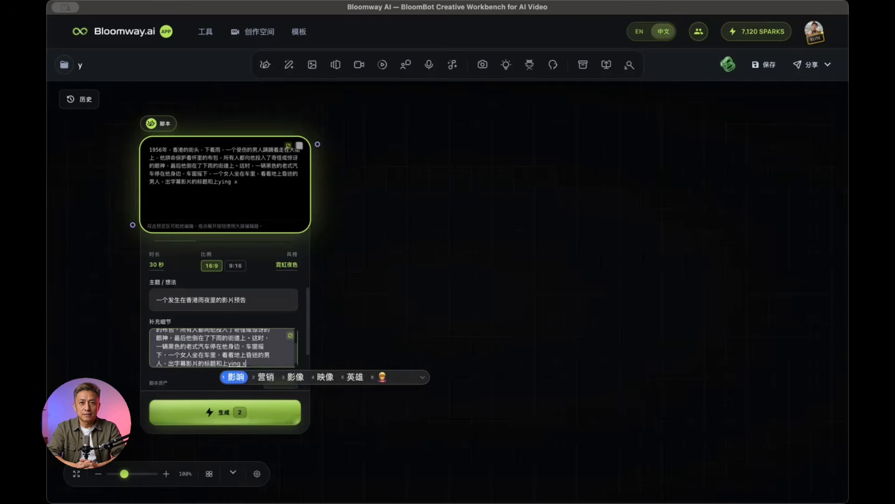
{"action": "type", "text": "4"}
{"action": "key", "text": "BackSpace"}
{"action": "type", "text": "时间。"}
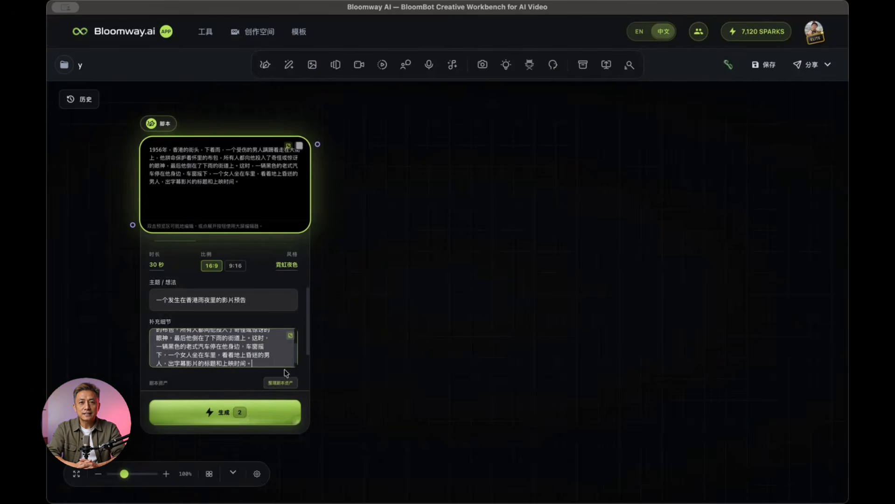
- Generate the script from the entered settings and review its full text in the expanded editor
{"action": "left_click", "coordinate": [280, 420]}
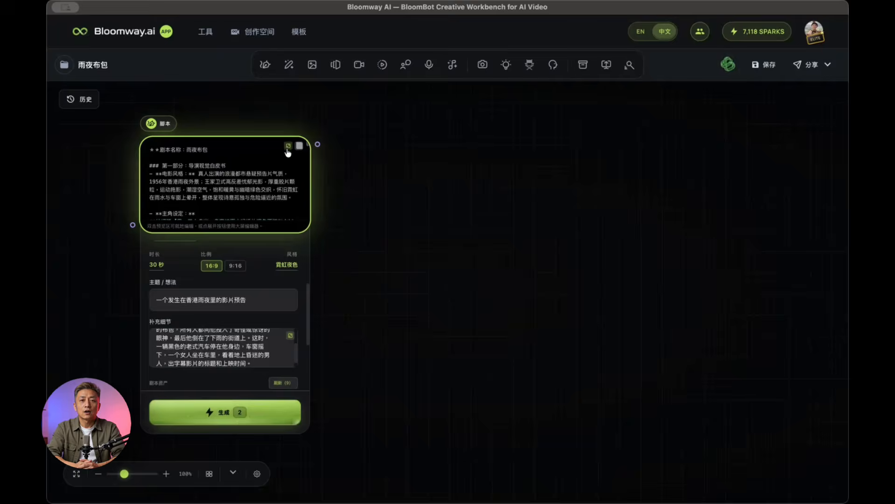
{"action": "left_click", "coordinate": [285, 144]}
{"action": "scroll", "coordinate": [460, 269], "scroll_direction": "down", "scroll_amount": 15}
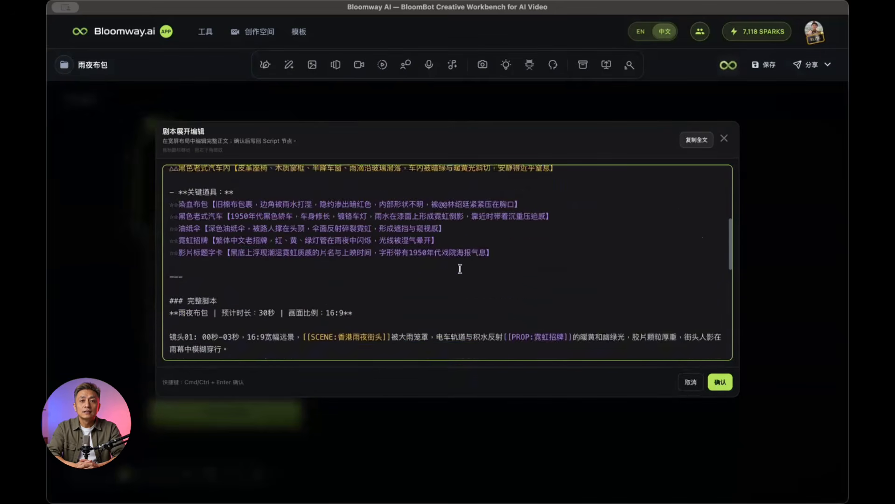
{"action": "scroll", "coordinate": [460, 269], "scroll_direction": "down", "scroll_amount": 3}
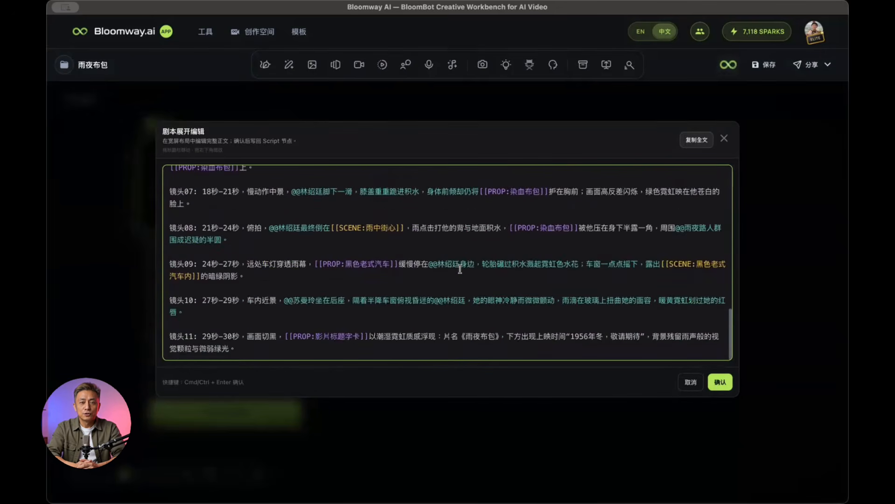
{"action": "left_click", "coordinate": [724, 139]}
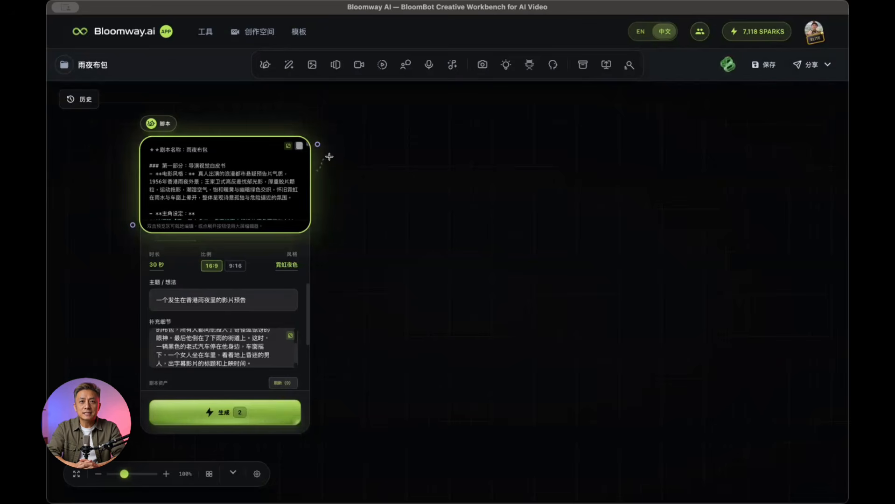
- Add an image generation (图片) node connected to the script node's output
{"action": "left_click_drag", "start_coordinate": [329, 157], "coordinate": [400, 221]}
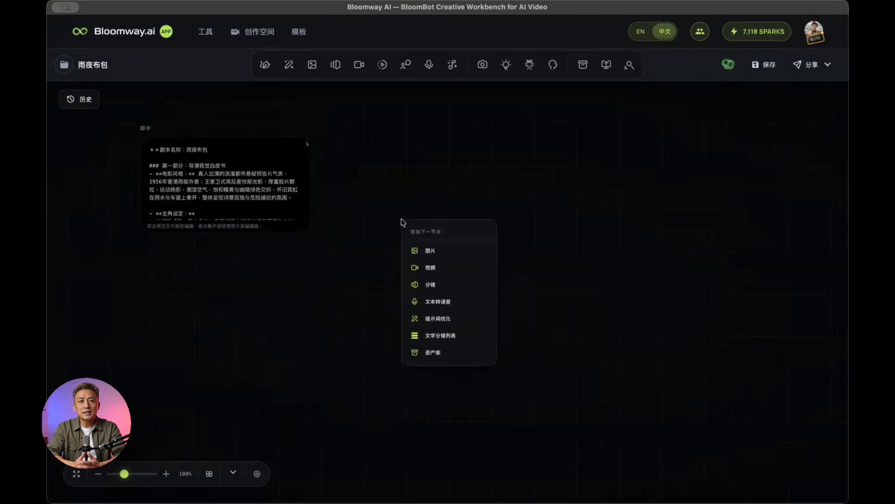
{"action": "left_click", "coordinate": [448, 249]}
{"action": "left_click_drag", "start_coordinate": [469, 249], "coordinate": [487, 242]}
{"action": "scroll", "coordinate": [321, 262], "scroll_direction": "down", "scroll_amount": 5}
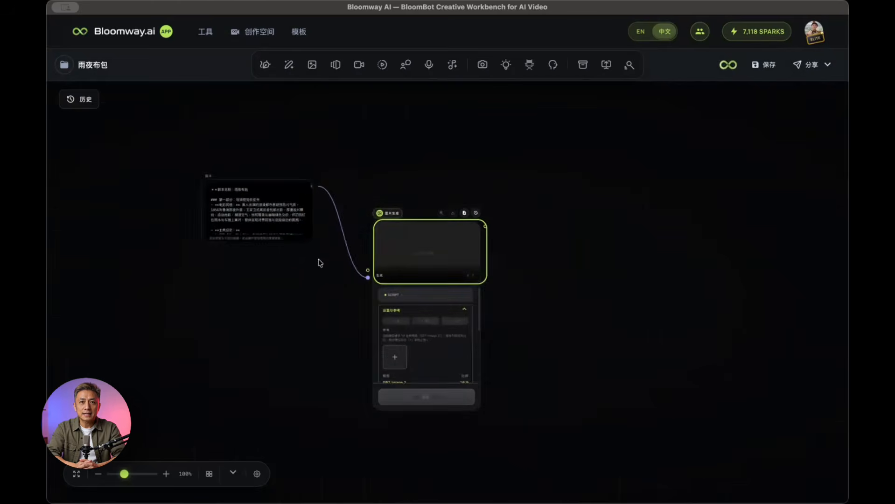
- Rearrange the canvas so the script node sits lower and the image generation node sits above it to its right
{"action": "left_click_drag", "start_coordinate": [278, 229], "coordinate": [283, 317]}
{"action": "left_click", "coordinate": [413, 246]}
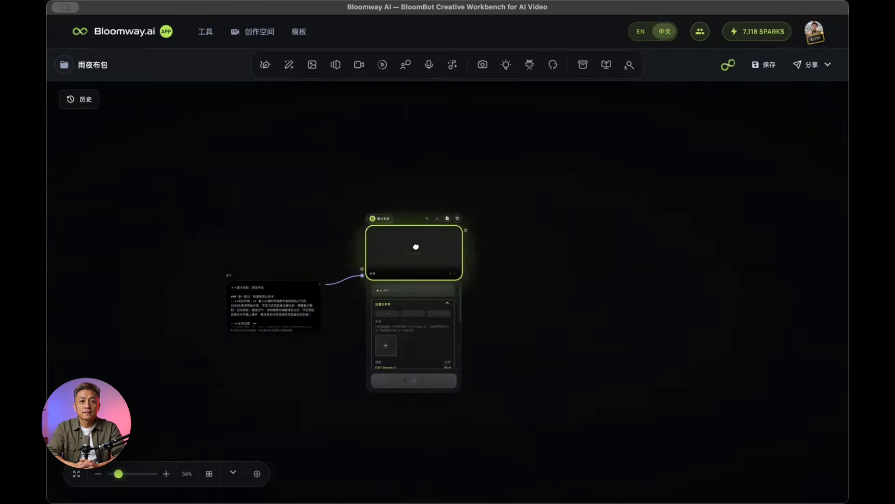
{"action": "left_click_drag", "start_coordinate": [414, 245], "coordinate": [404, 156]}
- Choose the wounded male lead as the image node's character and generate his 2K image with GPT Image 2
{"action": "scroll", "coordinate": [422, 256], "scroll_direction": "up", "scroll_amount": 3}
{"action": "scroll", "coordinate": [422, 258], "scroll_direction": "down", "scroll_amount": 5}
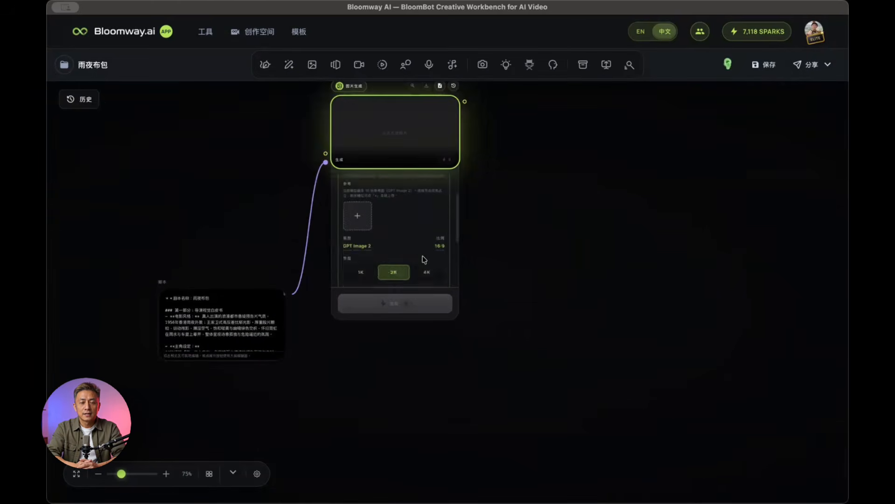
{"action": "left_click", "coordinate": [387, 247]}
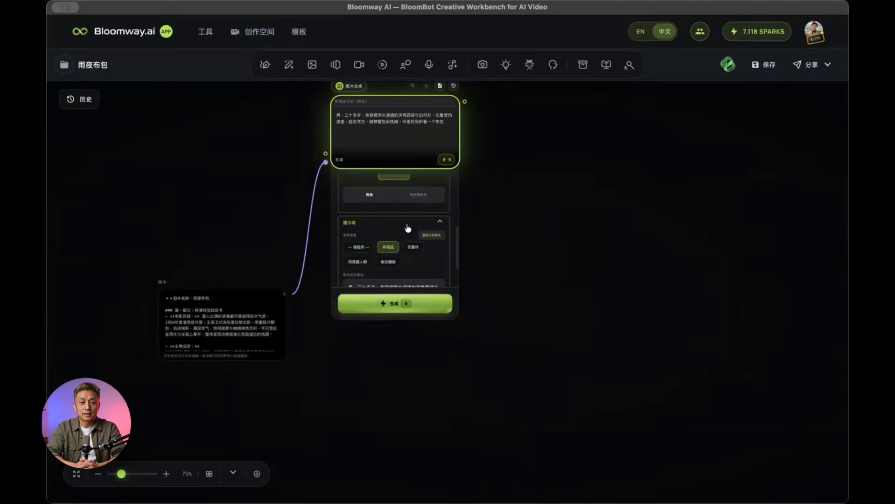
{"action": "left_click", "coordinate": [427, 310]}
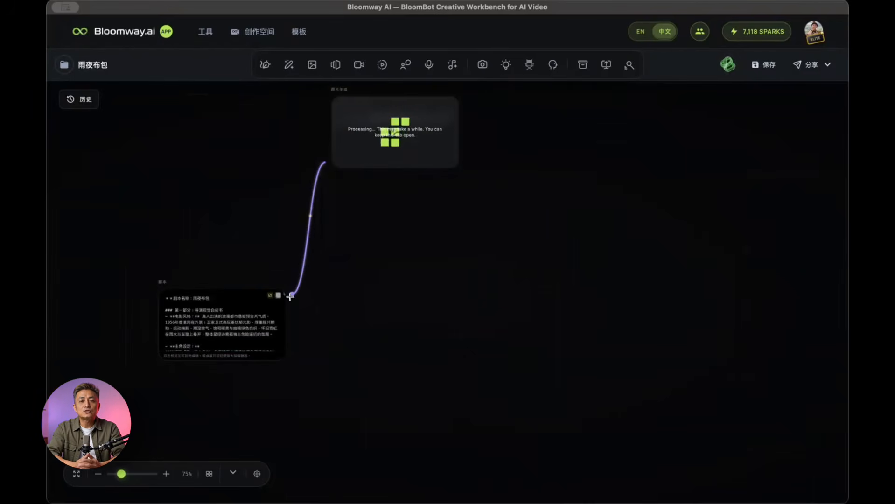
- Add a second image node linked to the script below the first and generate the female lead's character image
{"action": "left_click_drag", "start_coordinate": [351, 202], "coordinate": [353, 206]}
{"action": "left_click", "coordinate": [389, 233]}
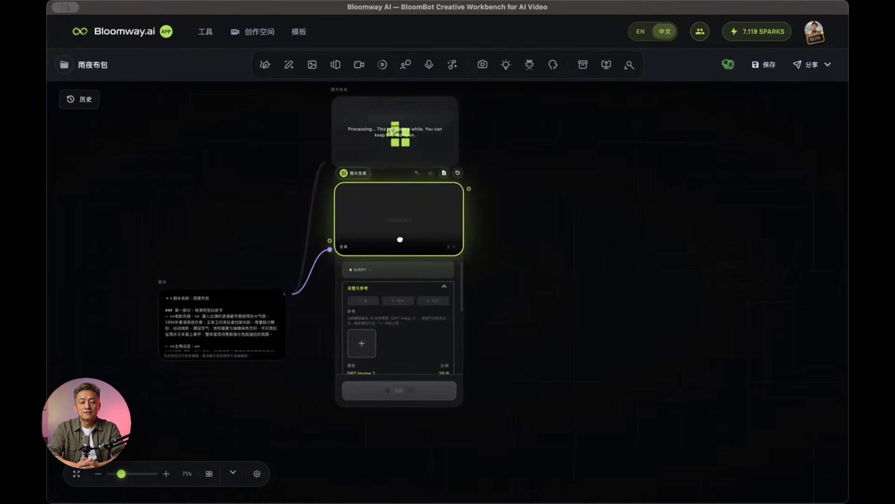
{"action": "scroll", "coordinate": [399, 326], "scroll_direction": "down", "scroll_amount": 5}
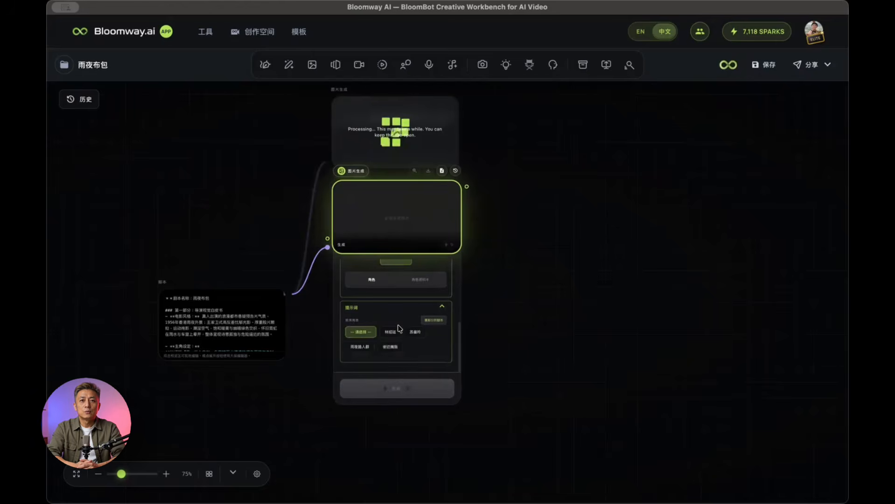
{"action": "left_click", "coordinate": [422, 335]}
{"action": "left_click", "coordinate": [426, 392]}
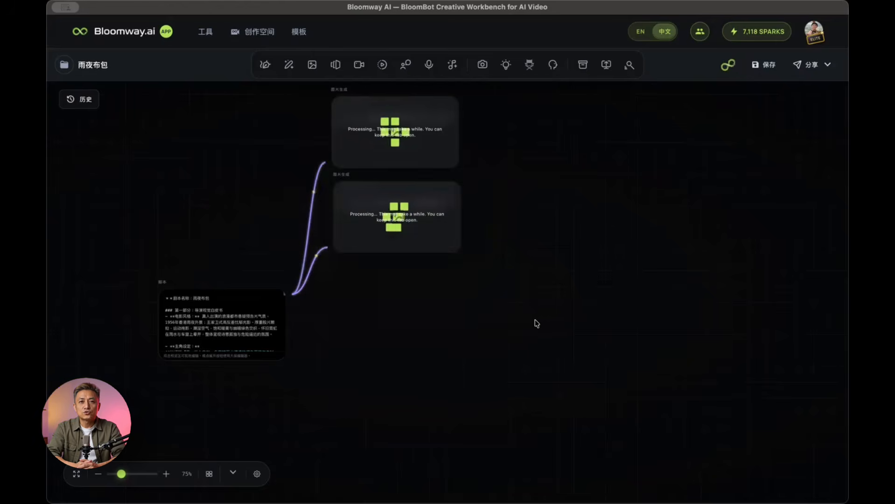
- Align the second image node directly beneath the first and review the character selected in its settings
{"action": "left_click_drag", "start_coordinate": [408, 236], "coordinate": [406, 237]}
{"action": "left_click", "coordinate": [557, 282]}
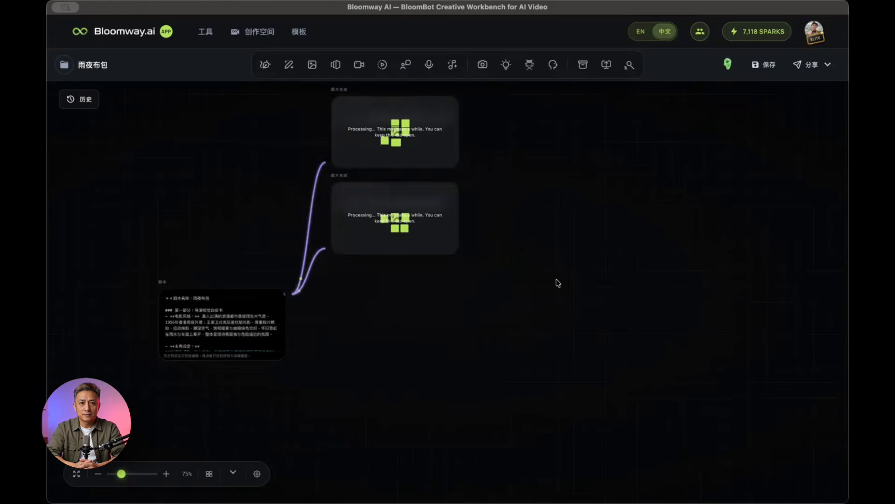
{"action": "left_click", "coordinate": [422, 192]}
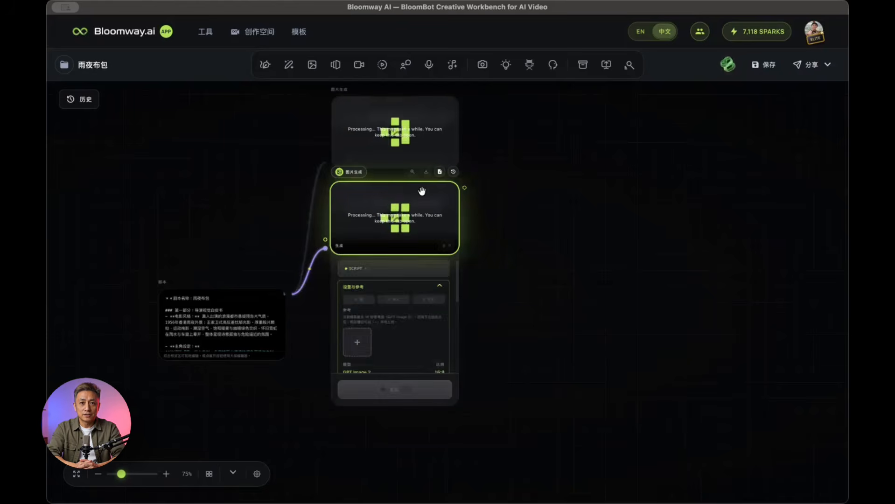
{"action": "scroll", "coordinate": [412, 323], "scroll_direction": "down", "scroll_amount": 3}
{"action": "scroll", "coordinate": [412, 323], "scroll_direction": "up", "scroll_amount": 5}
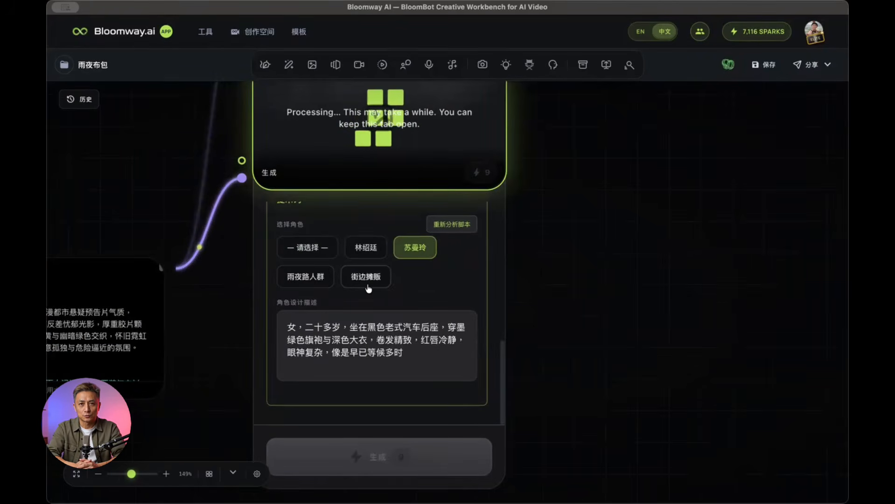
{"action": "left_click", "coordinate": [646, 316]}
- Add a storyboard (分镜) node connected to the script node and place it to the lower right of the image nodes
{"action": "scroll", "coordinate": [648, 318], "scroll_direction": "down", "scroll_amount": 5}
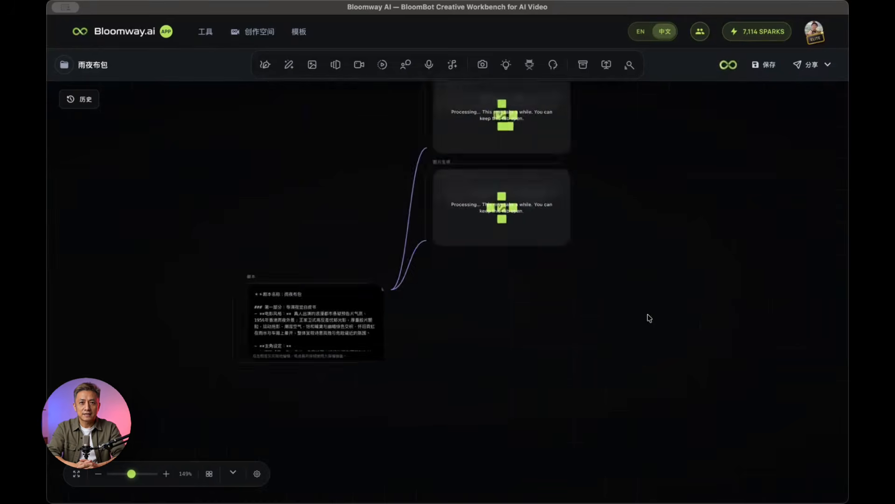
{"action": "scroll", "coordinate": [649, 318], "scroll_direction": "right", "scroll_amount": 3}
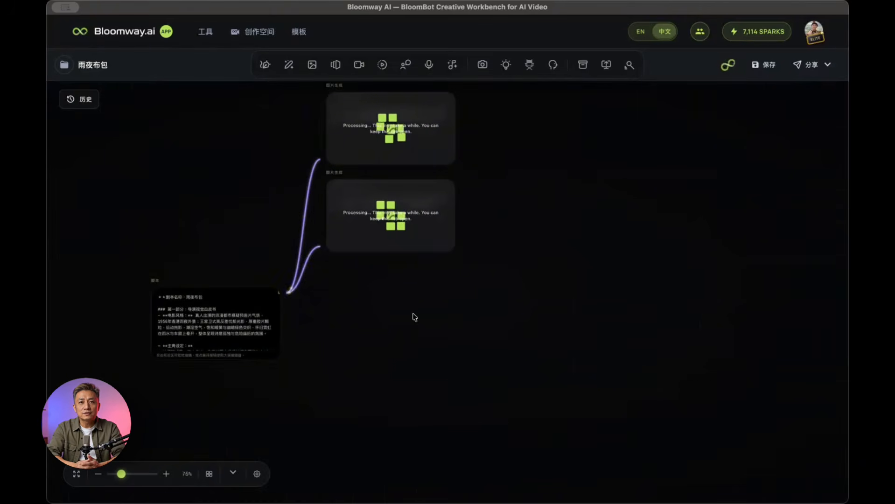
{"action": "left_click_drag", "start_coordinate": [285, 292], "coordinate": [478, 295]}
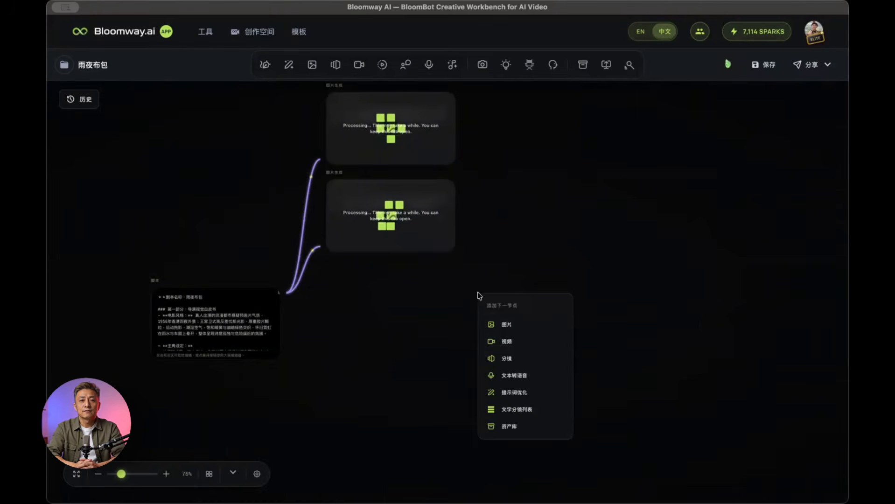
{"action": "left_click", "coordinate": [534, 359]}
{"action": "left_click_drag", "start_coordinate": [541, 277], "coordinate": [536, 339]}
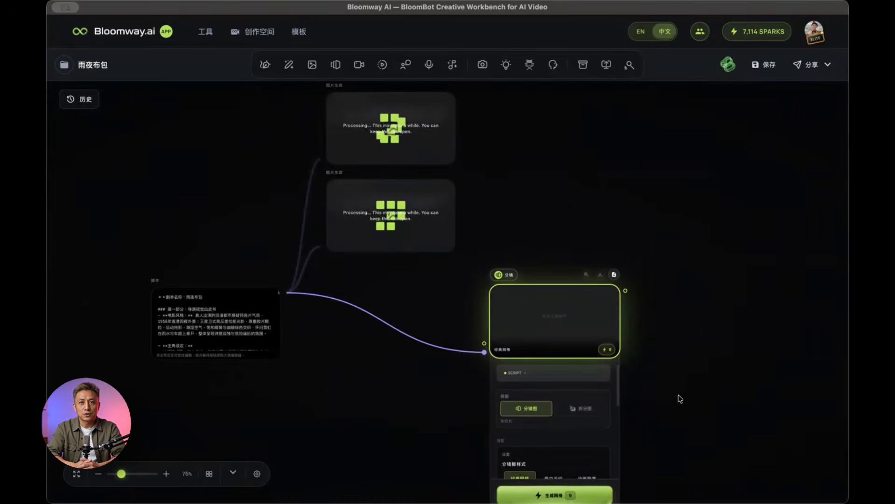
- Set the storyboard node's style to 黑白手绘 and analyze the script into time segments
{"action": "scroll", "coordinate": [679, 394], "scroll_direction": "down", "scroll_amount": 3}
{"action": "scroll", "coordinate": [464, 370], "scroll_direction": "down", "scroll_amount": 5}
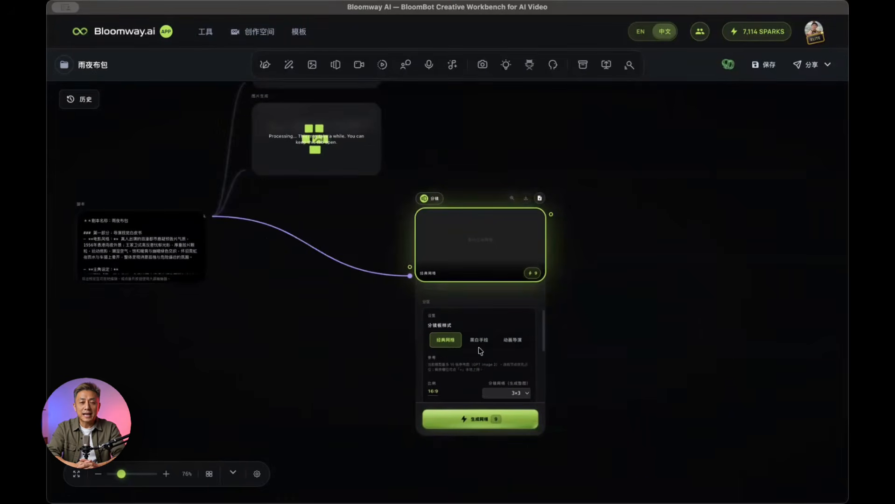
{"action": "left_click", "coordinate": [478, 342]}
{"action": "scroll", "coordinate": [507, 377], "scroll_direction": "down", "scroll_amount": 2}
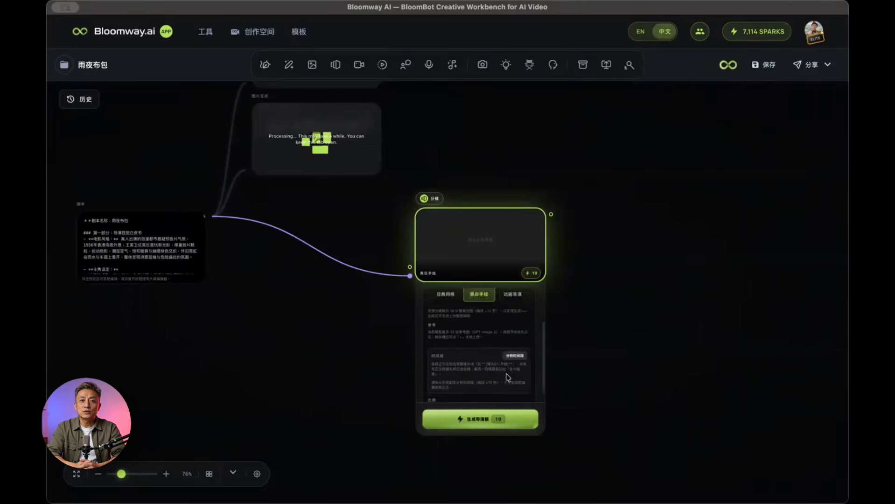
{"action": "scroll", "coordinate": [508, 376], "scroll_direction": "up", "scroll_amount": 5}
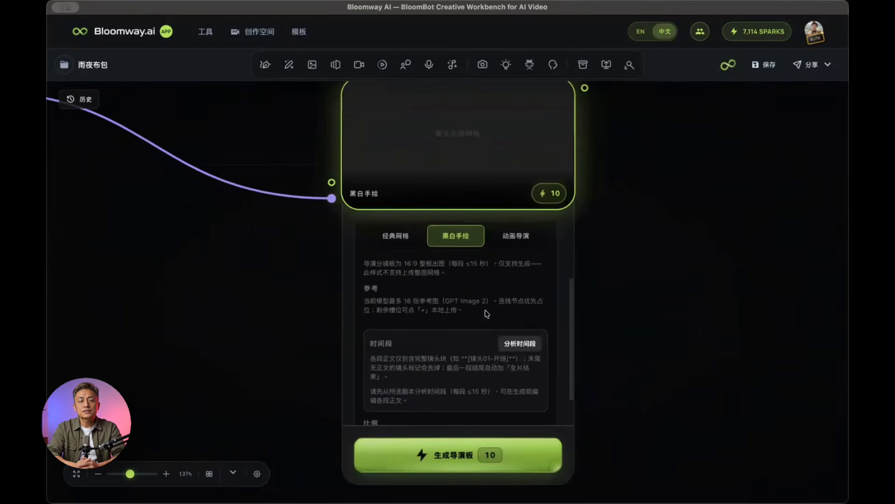
{"action": "left_click", "coordinate": [526, 301]}
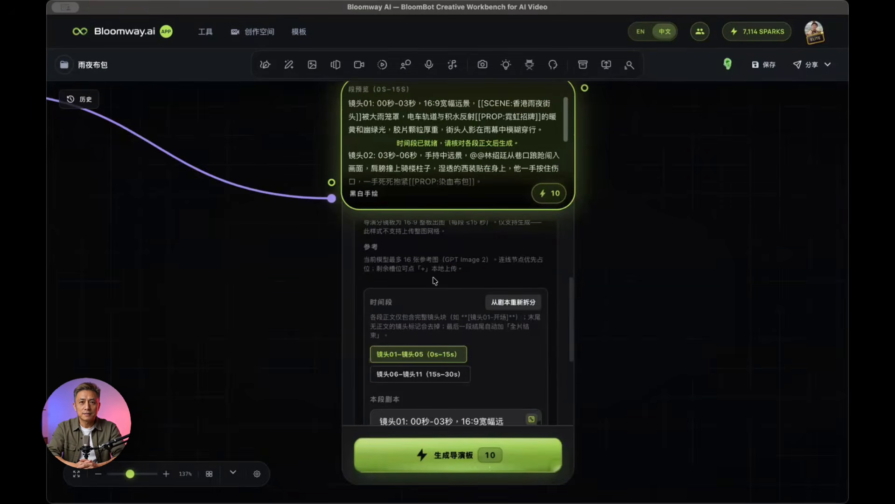
- Preview the 15s–30s segment, switch back to 镜头01–镜头05 (0s–15s), and generate its director board
{"action": "left_click", "coordinate": [428, 374]}
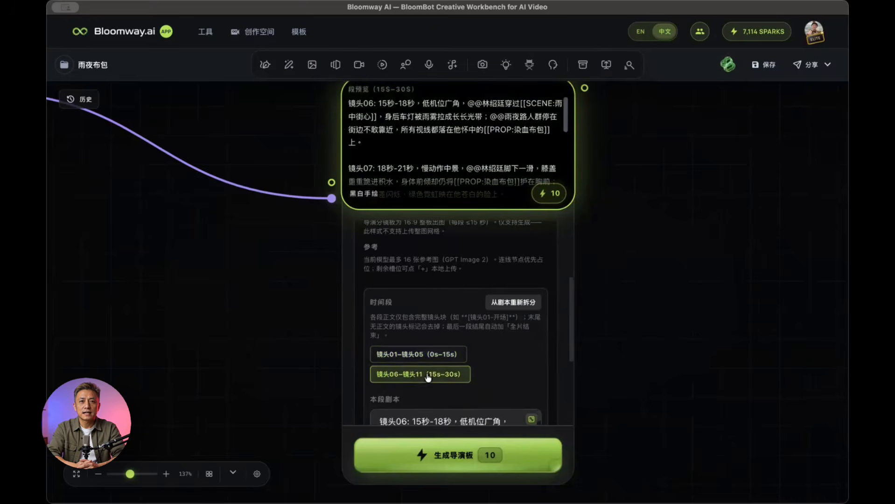
{"action": "left_click", "coordinate": [424, 354]}
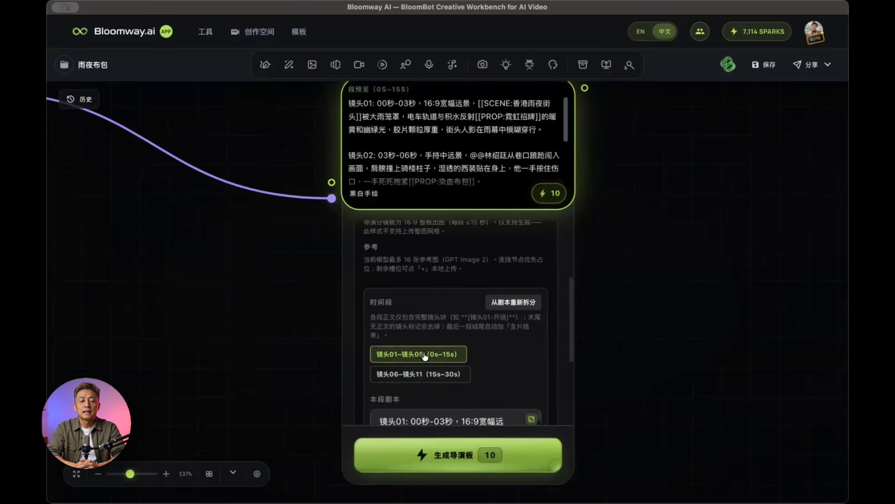
{"action": "left_click", "coordinate": [511, 462]}
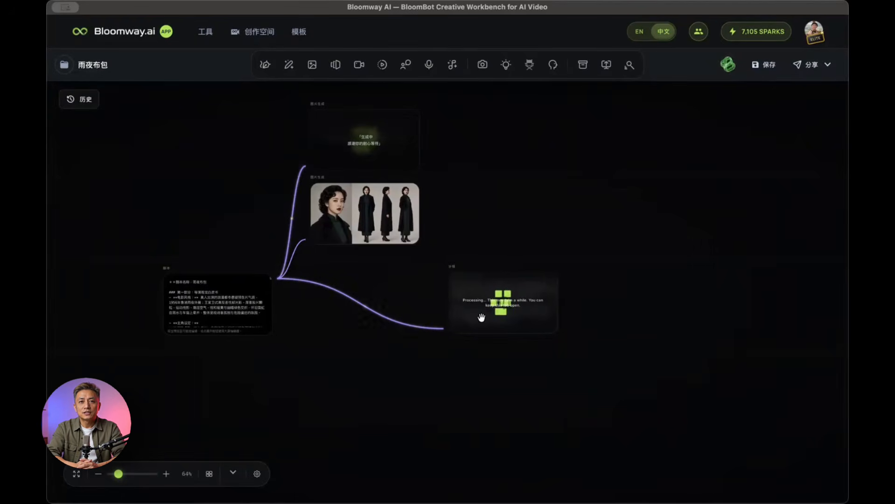
- Shift the storyboard node slightly to the right and add an asset library (资产库) node above it
{"action": "left_click_drag", "start_coordinate": [481, 317], "coordinate": [501, 315]}
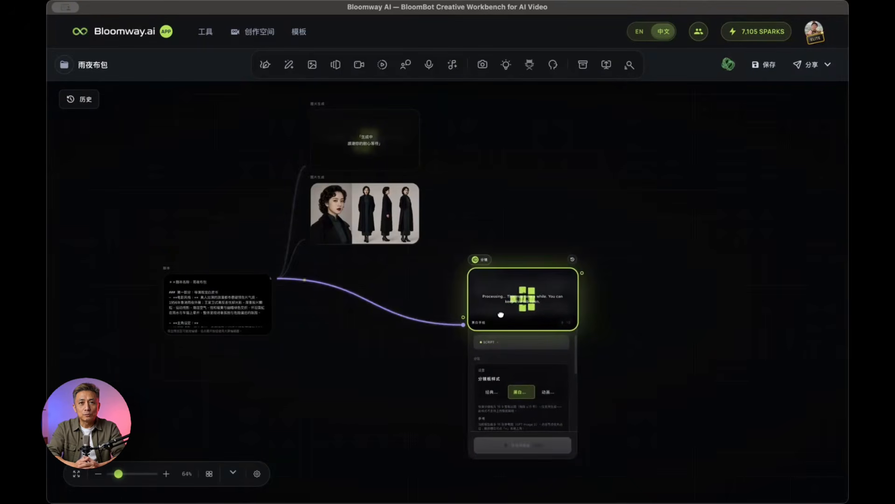
{"action": "left_click", "coordinate": [650, 331]}
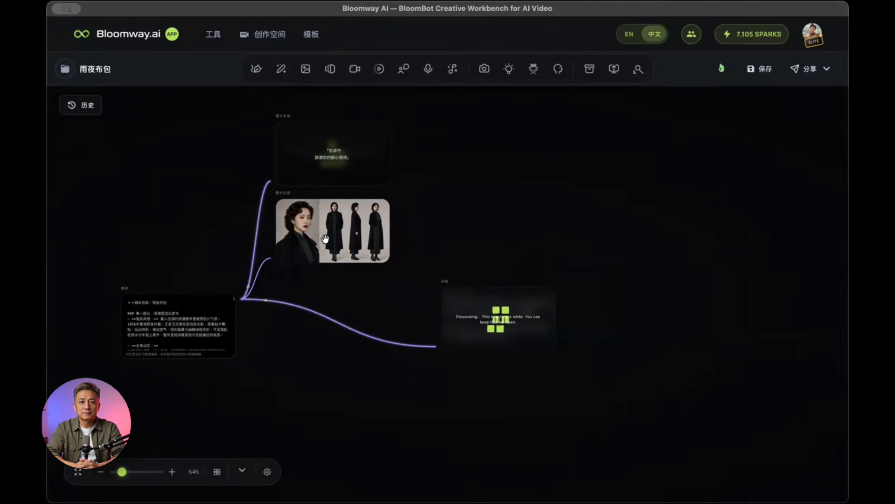
{"action": "left_click", "coordinate": [587, 73]}
{"action": "left_click_drag", "start_coordinate": [595, 400], "coordinate": [496, 175]}
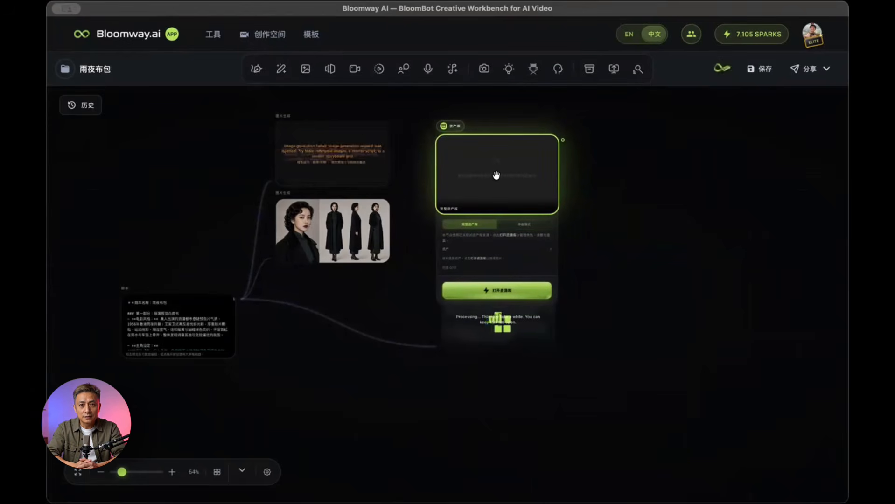
{"action": "scroll", "coordinate": [495, 175], "scroll_direction": "up", "scroll_amount": 3}
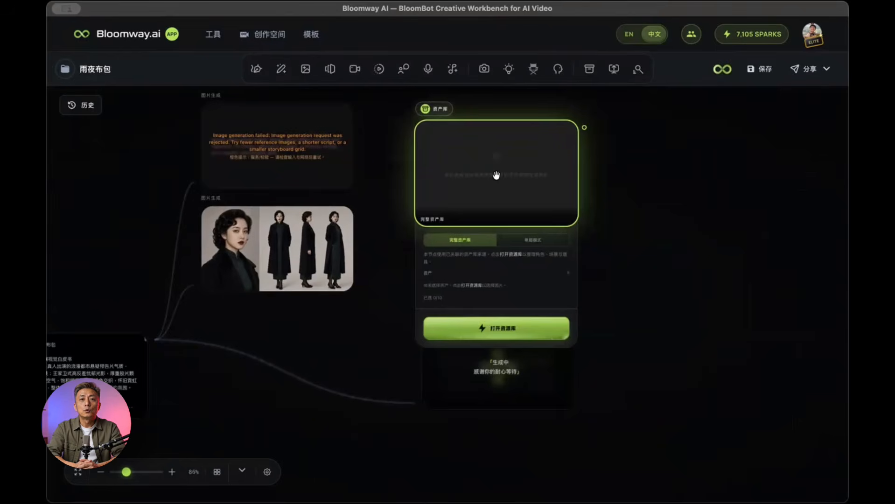
- Regenerate the failed male lead image in the first image node
{"action": "left_click", "coordinate": [320, 172]}
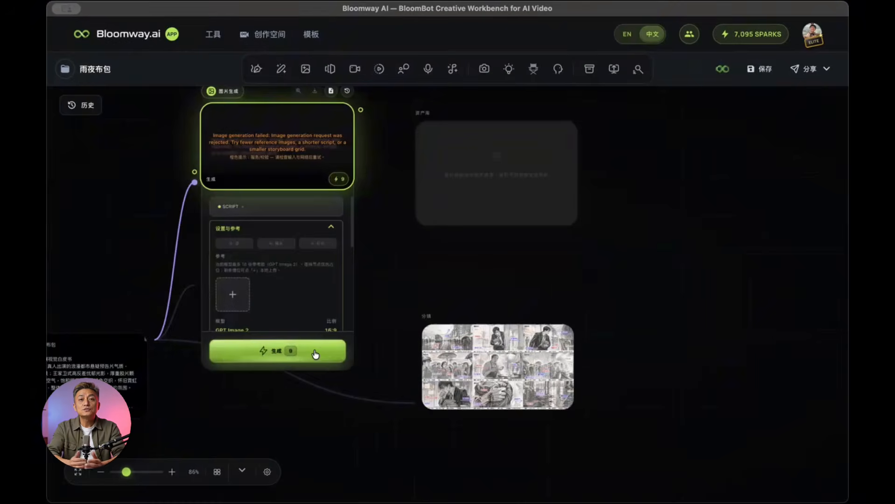
{"action": "left_click", "coordinate": [313, 352]}
{"action": "left_click", "coordinate": [629, 234]}
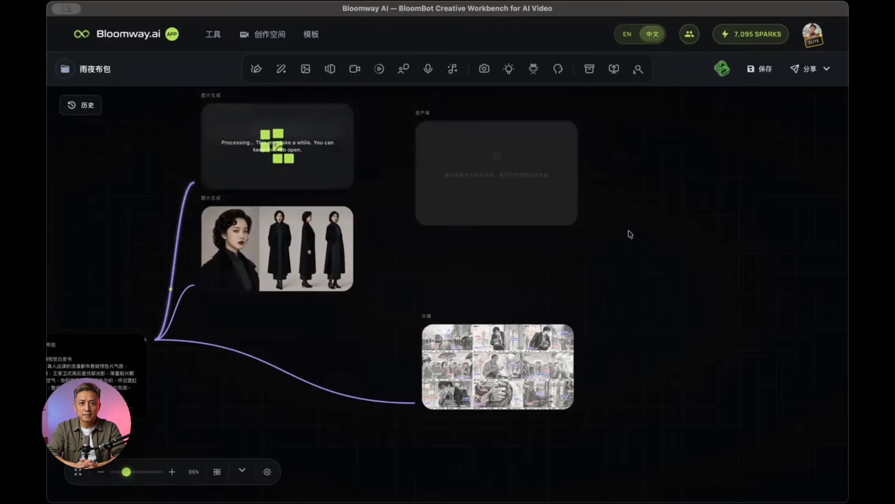
- Inspect the generated black-and-white storyboard at full size, checking its shot panels and annotations
{"action": "left_click", "coordinate": [529, 345]}
{"action": "left_click", "coordinate": [534, 312]}
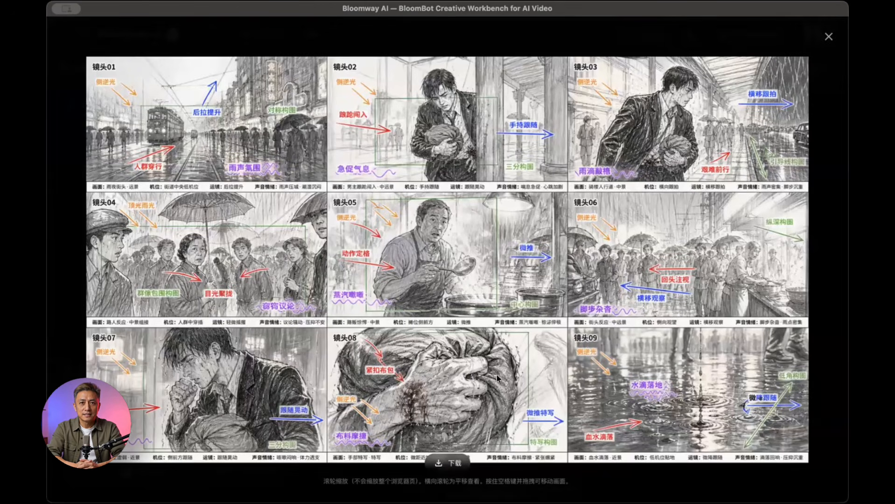
{"action": "left_click", "coordinate": [828, 34]}
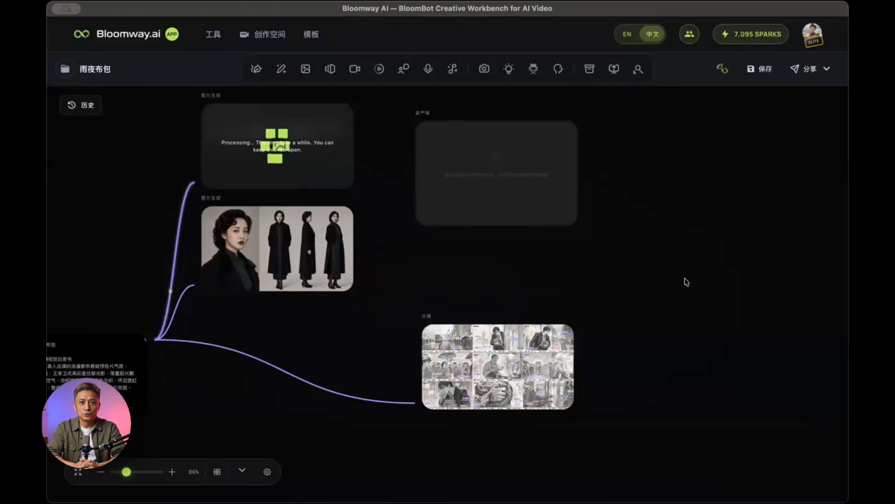
- Add a second storyboard (分镜) node connected to the script and align it beneath the first storyboard
{"action": "scroll", "coordinate": [684, 280], "scroll_direction": "down", "scroll_amount": 5}
{"action": "left_click_drag", "start_coordinate": [193, 165], "coordinate": [435, 316]}
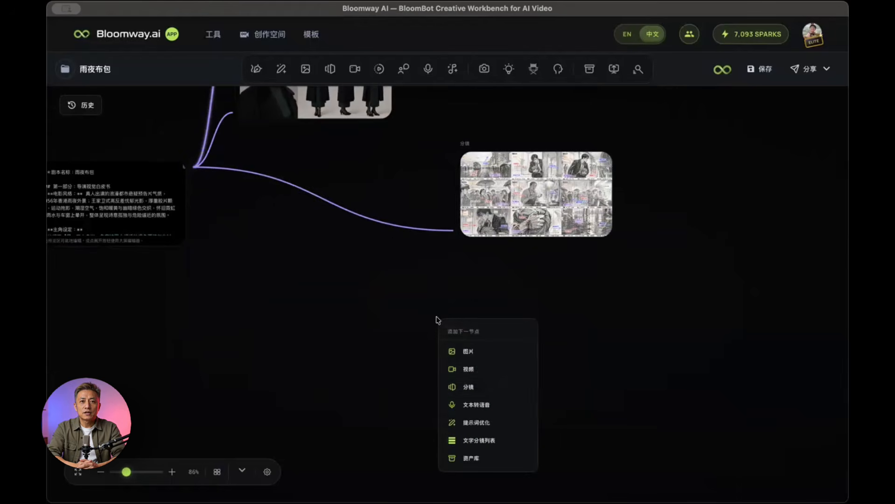
{"action": "left_click", "coordinate": [489, 407]}
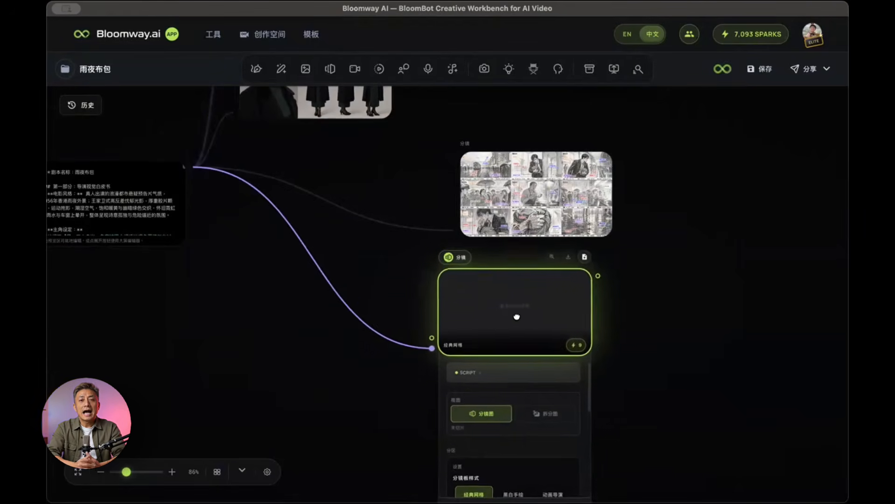
{"action": "scroll", "coordinate": [627, 390], "scroll_direction": "down", "scroll_amount": 3}
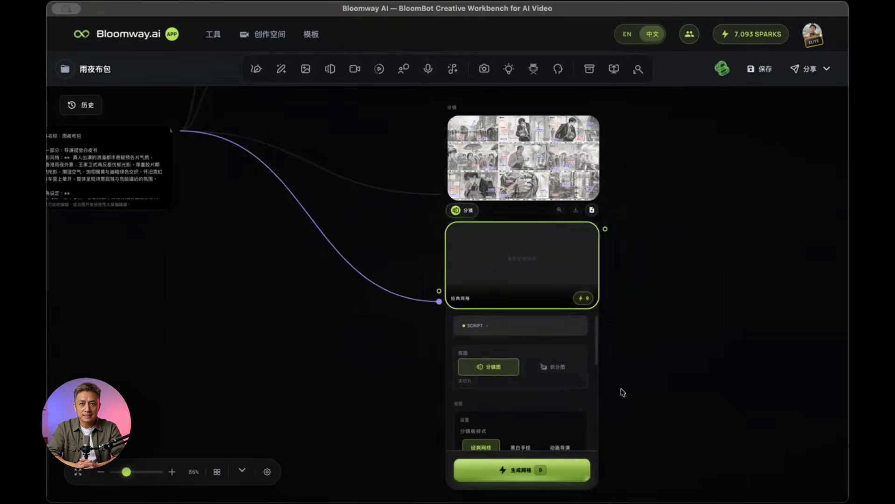
- Set the second storyboard to 黑白手绘, analyze its time segments, and generate the board for 镜头06–镜头11 (15s–30s)
{"action": "scroll", "coordinate": [545, 385], "scroll_direction": "down", "scroll_amount": 5}
{"action": "scroll", "coordinate": [562, 356], "scroll_direction": "up", "scroll_amount": 5}
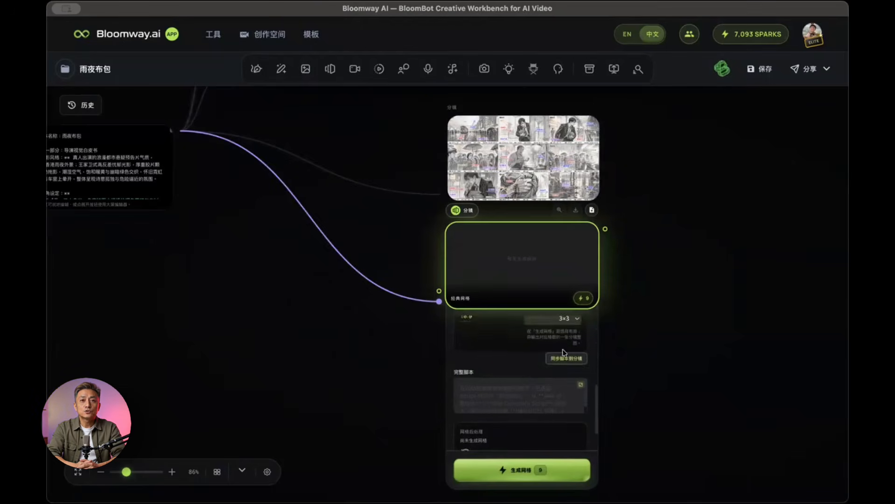
{"action": "left_click", "coordinate": [521, 350]}
{"action": "scroll", "coordinate": [530, 370], "scroll_direction": "down", "scroll_amount": 2}
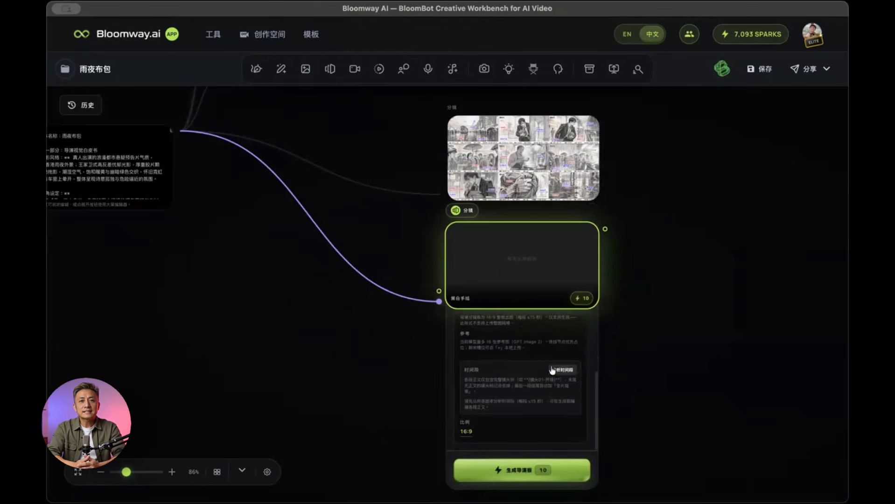
{"action": "left_click", "coordinate": [559, 369]}
{"action": "left_click", "coordinate": [504, 417]}
{"action": "left_click", "coordinate": [543, 474]}
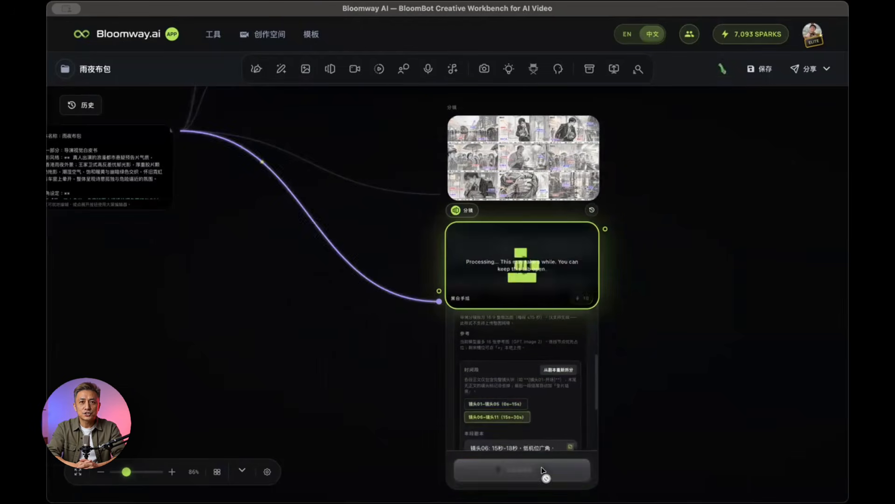
{"action": "left_click", "coordinate": [739, 222]}
- Open the asset library node's reviewed assets and pick the female lead's image from the current project for review submission
{"action": "scroll", "coordinate": [739, 222], "scroll_direction": "up", "scroll_amount": 5}
{"action": "left_click", "coordinate": [507, 188]}
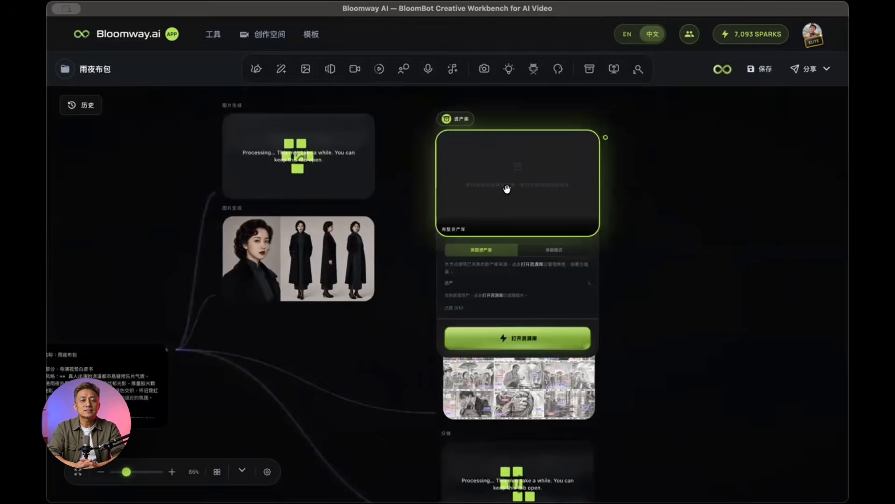
{"action": "left_click", "coordinate": [517, 338]}
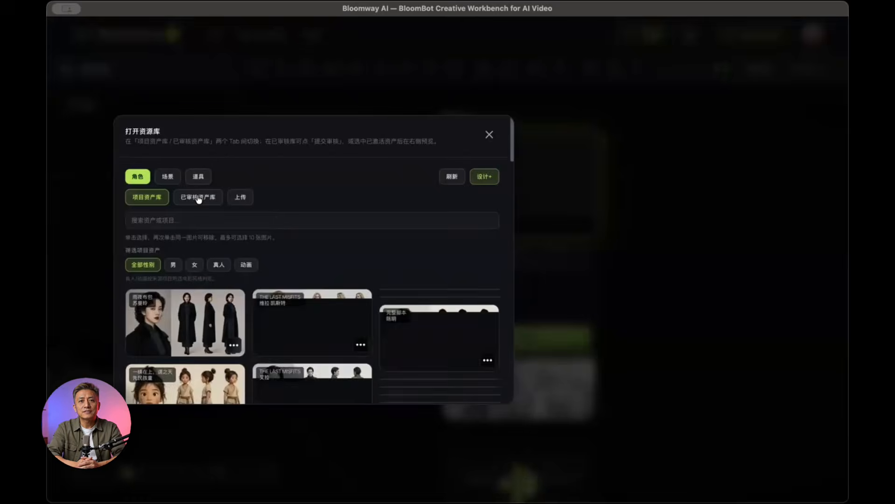
{"action": "left_click", "coordinate": [199, 197]}
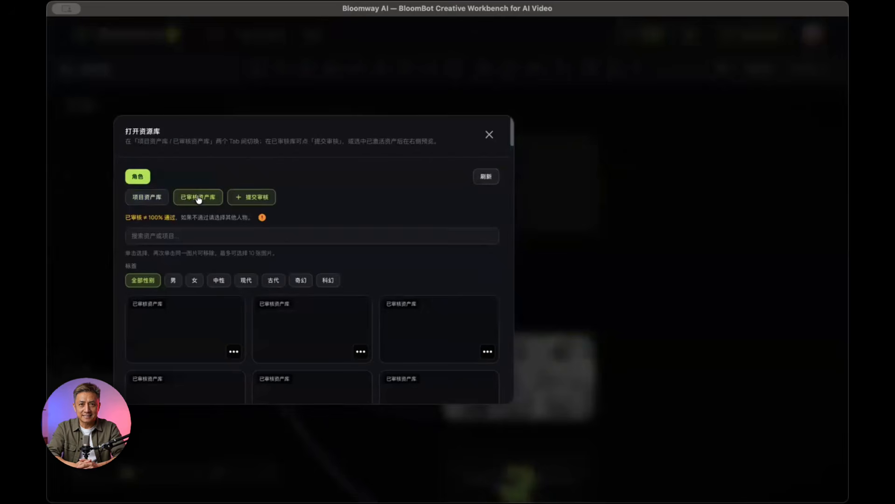
{"action": "left_click", "coordinate": [254, 196]}
{"action": "left_click", "coordinate": [474, 289]}
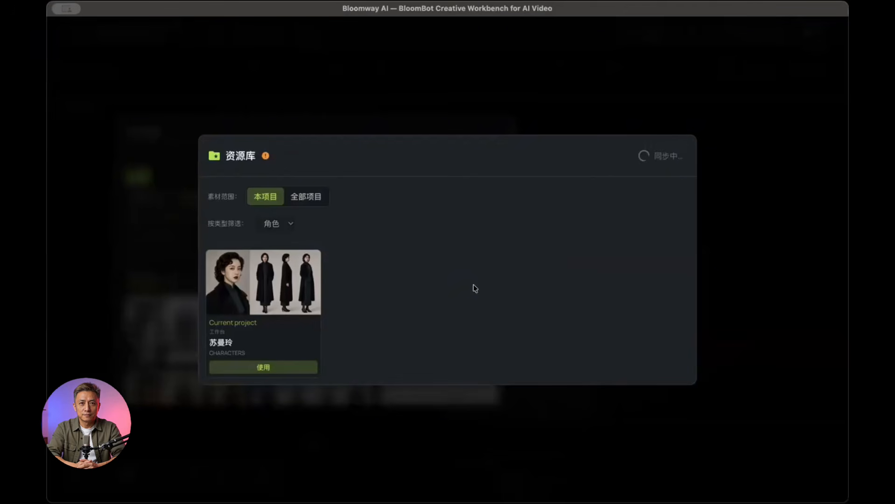
{"action": "left_click", "coordinate": [261, 368]}
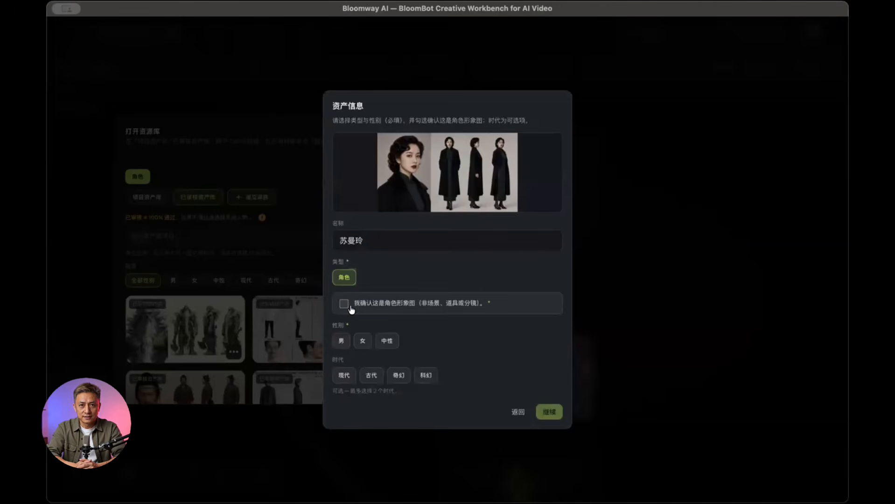
- Confirm the female lead's picture as a character image, classify it as 女 and 现代, accept the submission terms, and submit it for review
{"action": "left_click", "coordinate": [343, 304]}
{"action": "left_click", "coordinate": [363, 344]}
{"action": "left_click", "coordinate": [342, 377]}
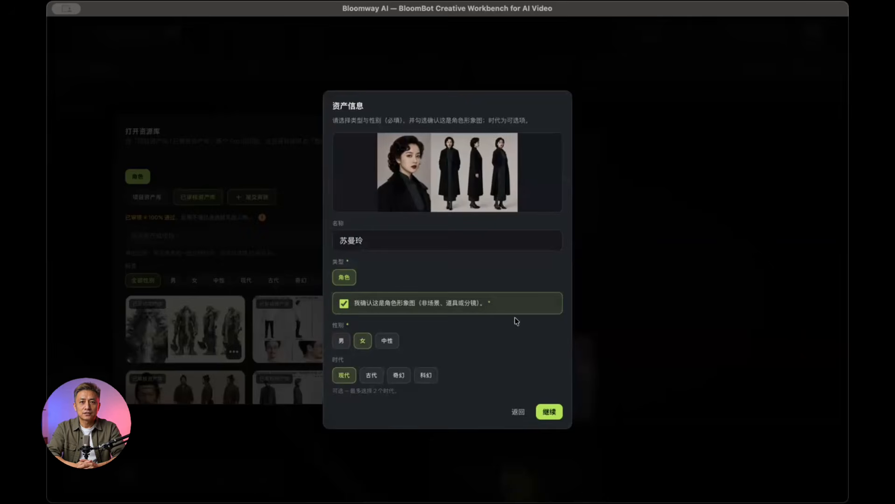
{"action": "left_click", "coordinate": [549, 410]}
{"action": "left_click", "coordinate": [334, 326]}
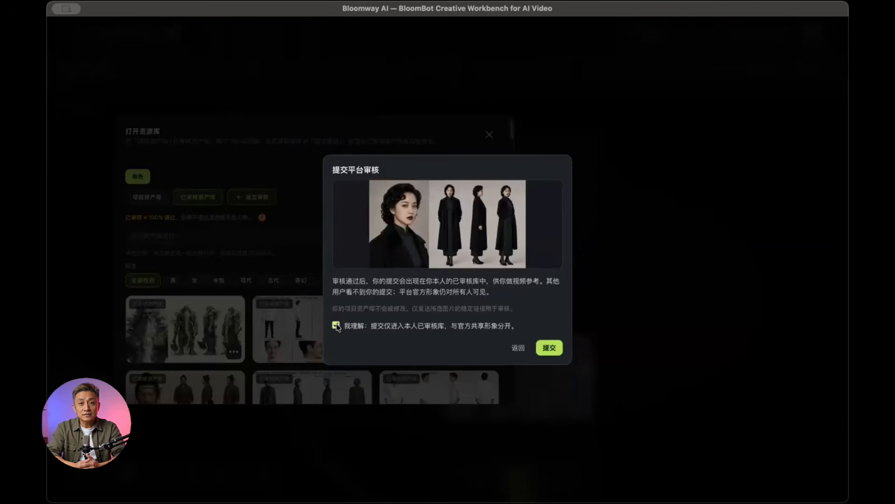
{"action": "left_click", "coordinate": [548, 347]}
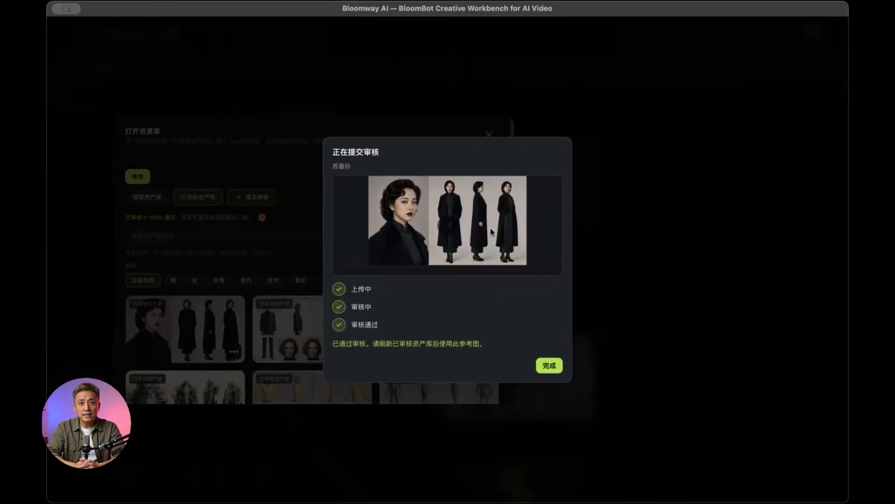
- Finish the review submission and choose the approved female lead image for the asset library node
{"action": "left_click", "coordinate": [549, 364]}
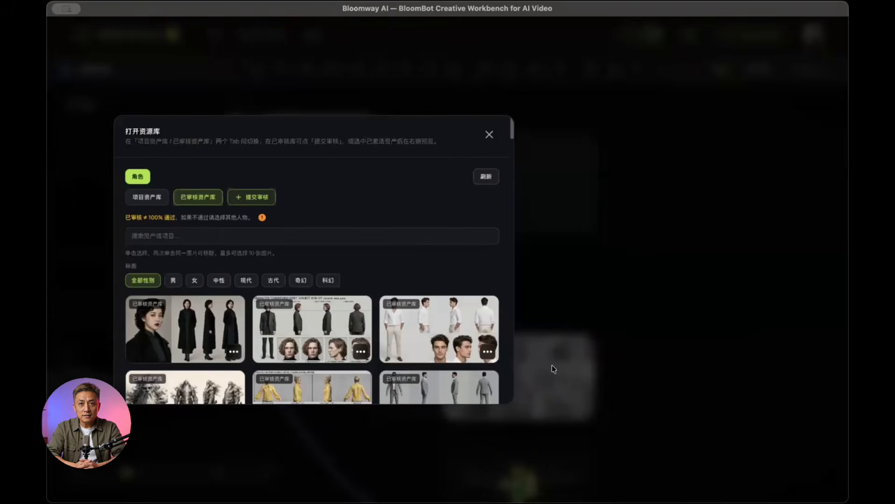
{"action": "left_click", "coordinate": [206, 331]}
{"action": "left_click", "coordinate": [490, 134]}
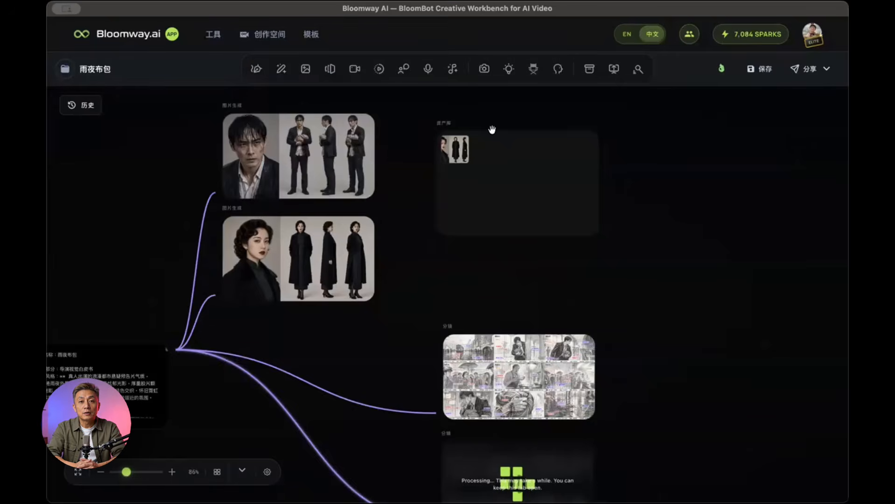
- Reopen the asset library node's reviewed assets and pick the male lead's image from the current project for review submission
{"action": "left_click", "coordinate": [315, 163]}
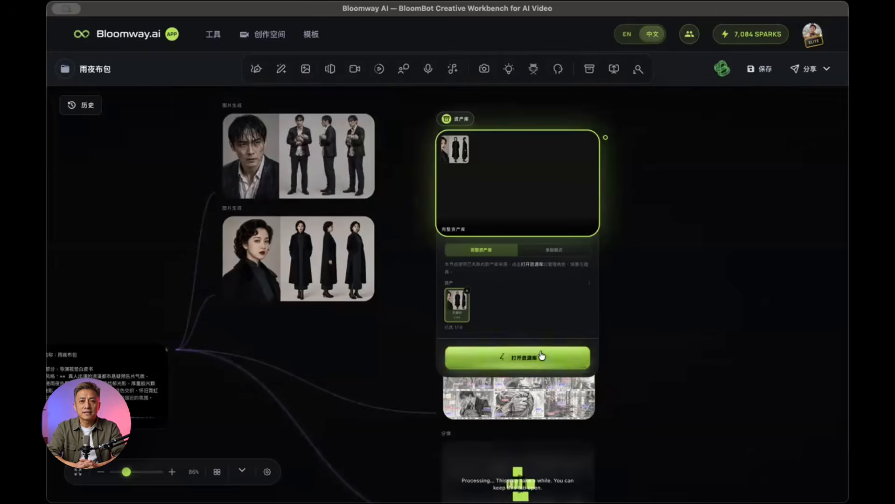
{"action": "left_click", "coordinate": [479, 299]}
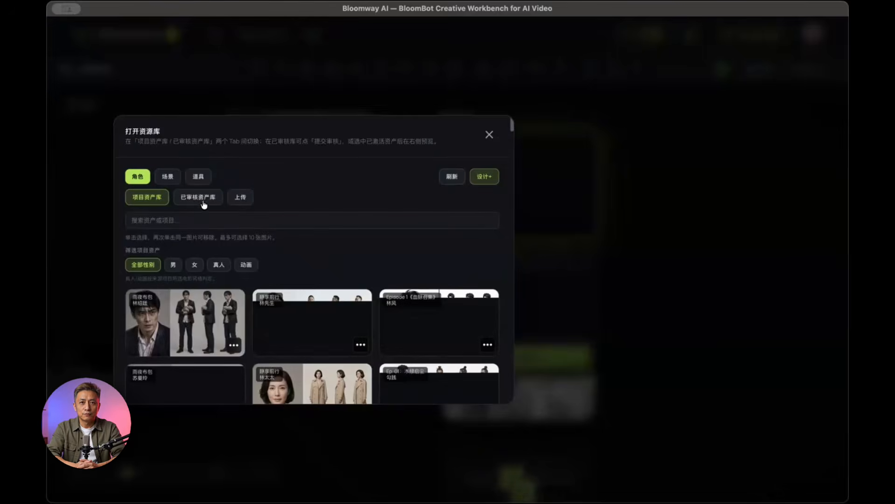
{"action": "left_click", "coordinate": [199, 198]}
{"action": "left_click", "coordinate": [252, 200]}
{"action": "left_click", "coordinate": [470, 288]}
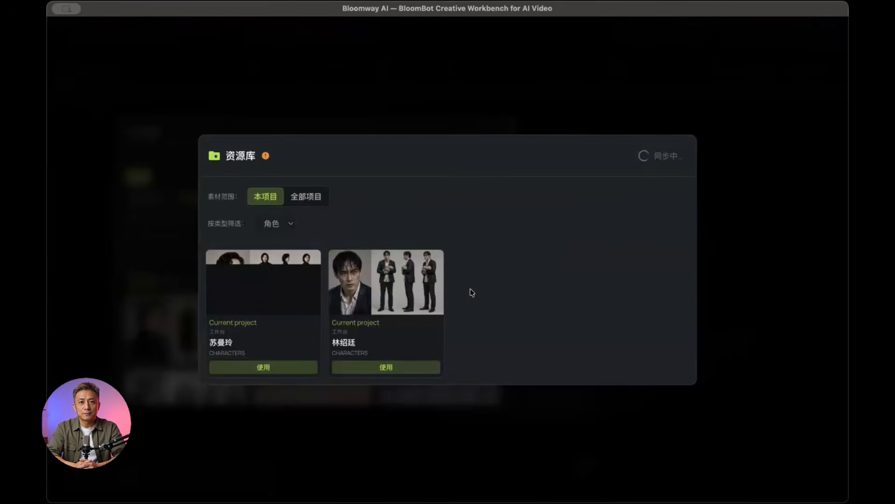
{"action": "left_click", "coordinate": [395, 367]}
{"action": "left_click", "coordinate": [513, 411]}
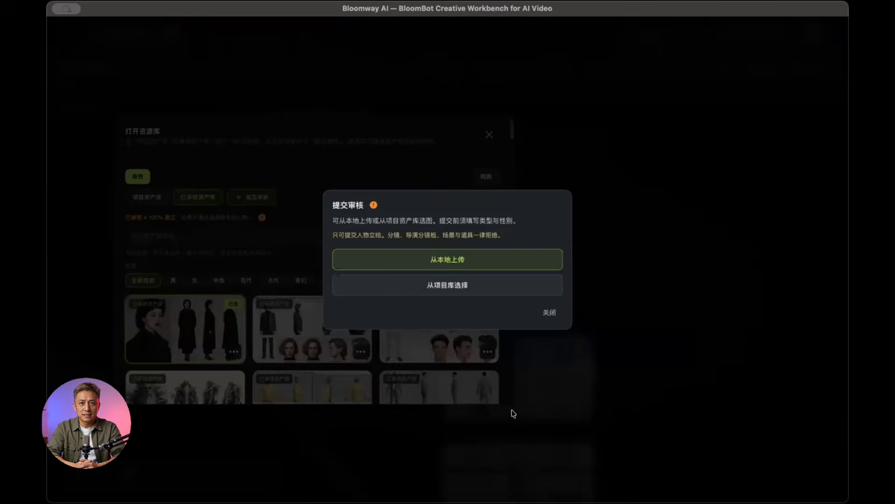
{"action": "left_click", "coordinate": [462, 283]}
{"action": "left_click", "coordinate": [297, 367]}
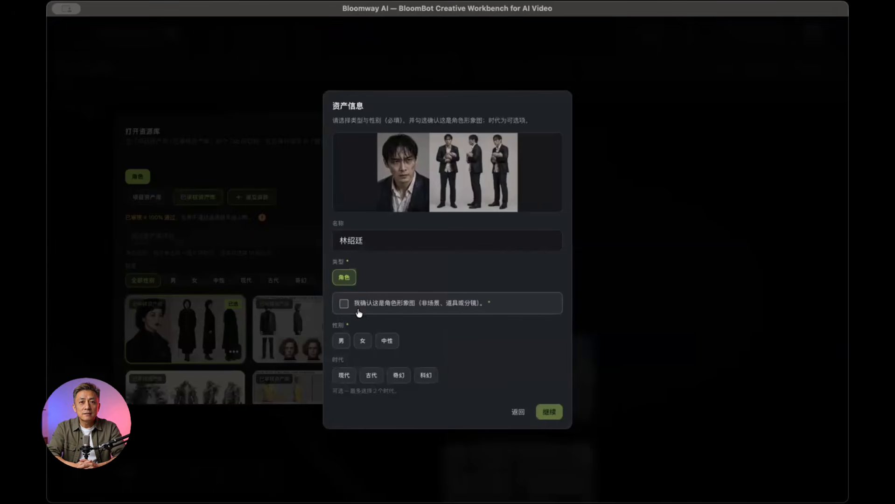
- Classify the male lead's confirmed character image as 男 and 现代, accept the submission terms, and submit it for review
{"action": "left_click", "coordinate": [341, 340]}
{"action": "left_click", "coordinate": [344, 375]}
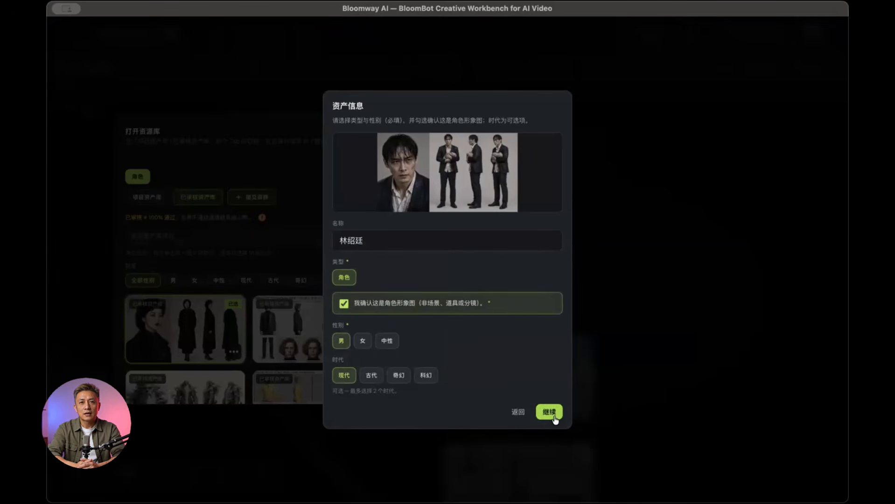
{"action": "left_click", "coordinate": [549, 412]}
{"action": "left_click", "coordinate": [336, 325]}
{"action": "left_click", "coordinate": [550, 348]}
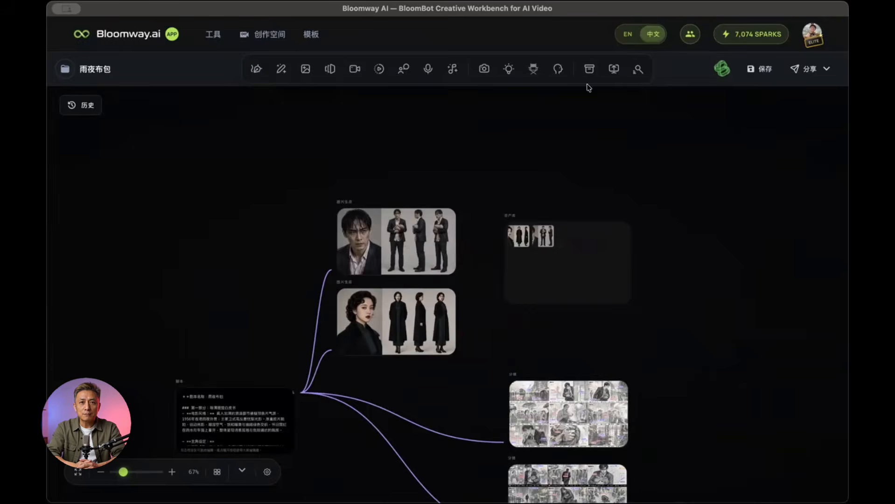
- Add an upload (上传) node in free canvas space and a script-linked 图片生成 node for the male lead above the existing character images
{"action": "left_click", "coordinate": [614, 69]}
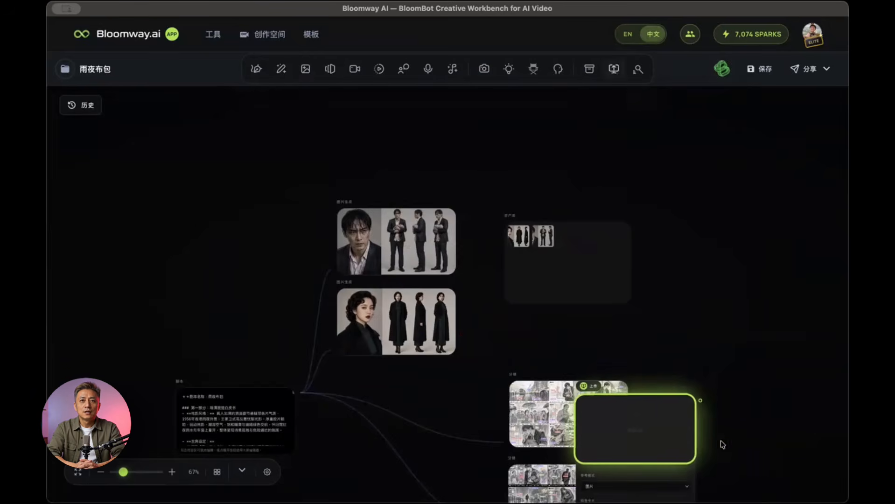
{"action": "left_click_drag", "start_coordinate": [647, 420], "coordinate": [223, 164]}
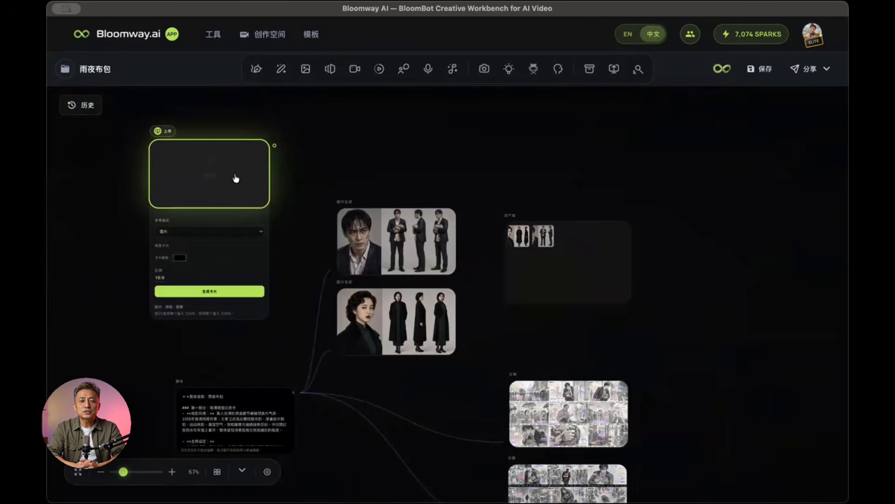
{"action": "left_click_drag", "start_coordinate": [300, 392], "coordinate": [409, 151]}
{"action": "left_click", "coordinate": [386, 161]}
{"action": "left_click", "coordinate": [417, 210]}
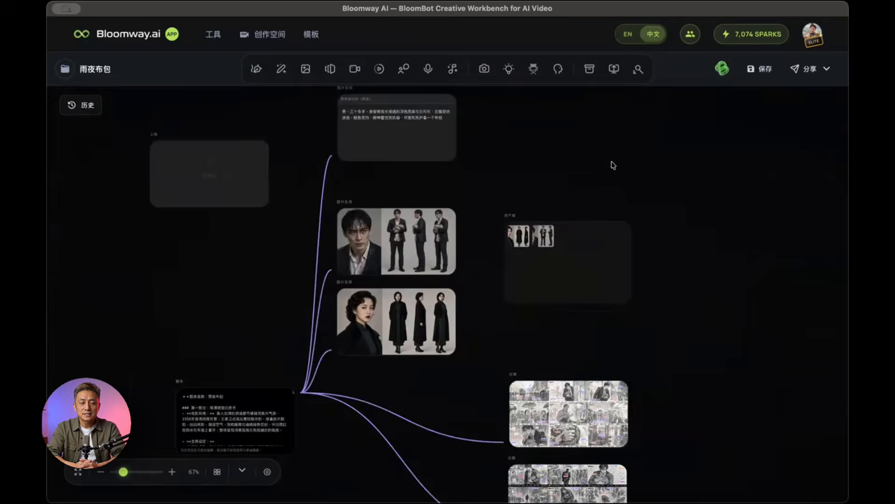
- Upload the photo of the man in a denim jacket to the upload node and connect it to the new 图片生成 node
{"action": "scroll", "coordinate": [606, 166], "scroll_direction": "up", "scroll_amount": 5}
{"action": "left_click_drag", "start_coordinate": [207, 294], "coordinate": [214, 184]}
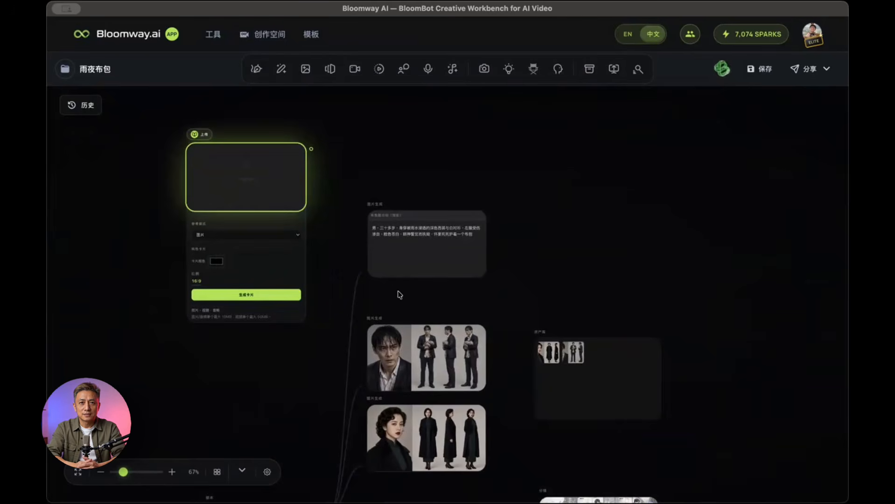
{"action": "left_click", "coordinate": [274, 201]}
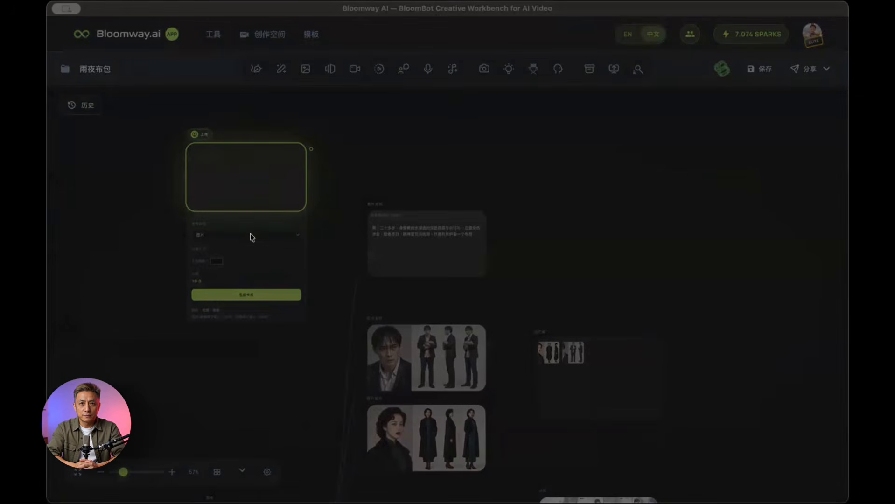
{"action": "double_click", "coordinate": [238, 272]}
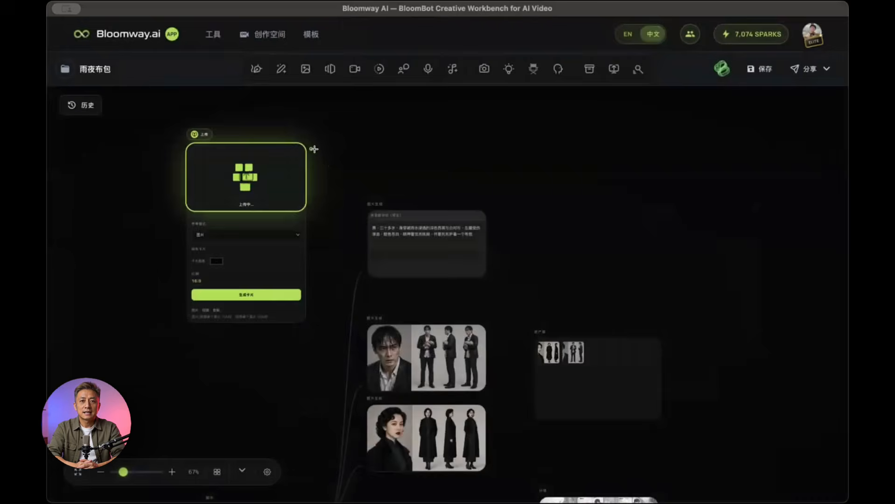
{"action": "left_click_drag", "start_coordinate": [283, 149], "coordinate": [375, 224]}
- Generate the male lead's character image in the new node using the uploaded photo as reference
{"action": "left_click", "coordinate": [425, 235]}
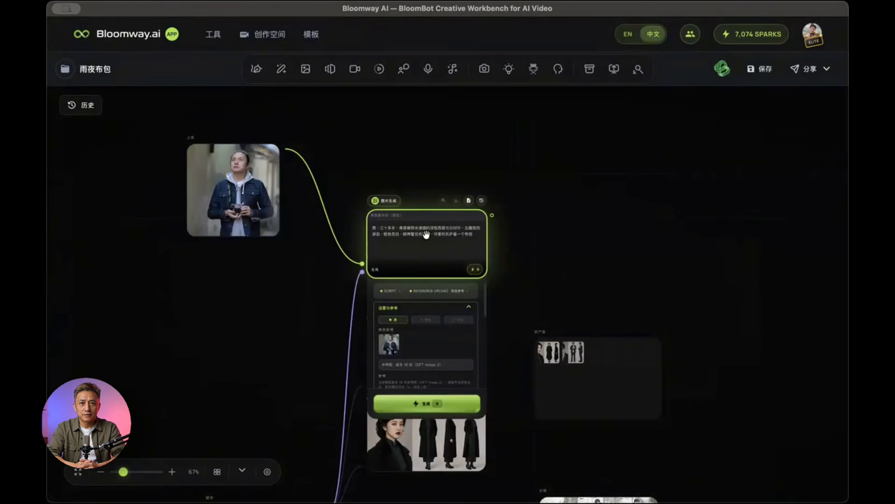
{"action": "scroll", "coordinate": [421, 341], "scroll_direction": "down", "scroll_amount": 8}
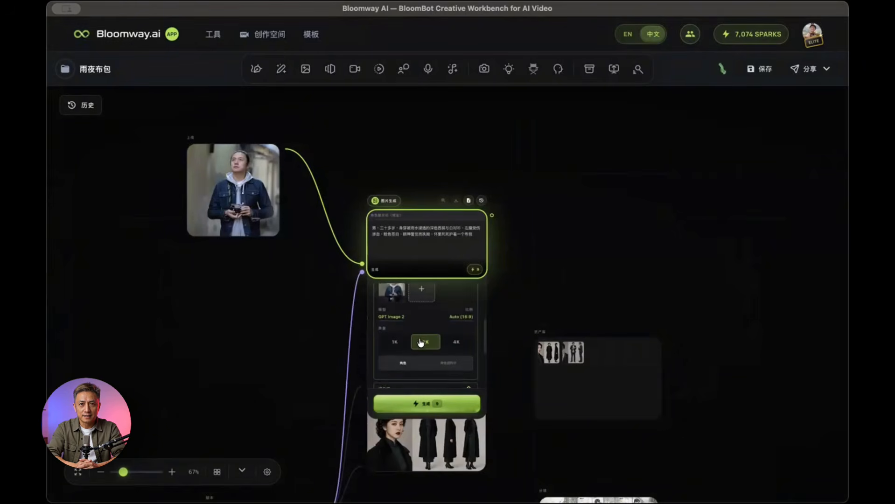
{"action": "left_click", "coordinate": [446, 409]}
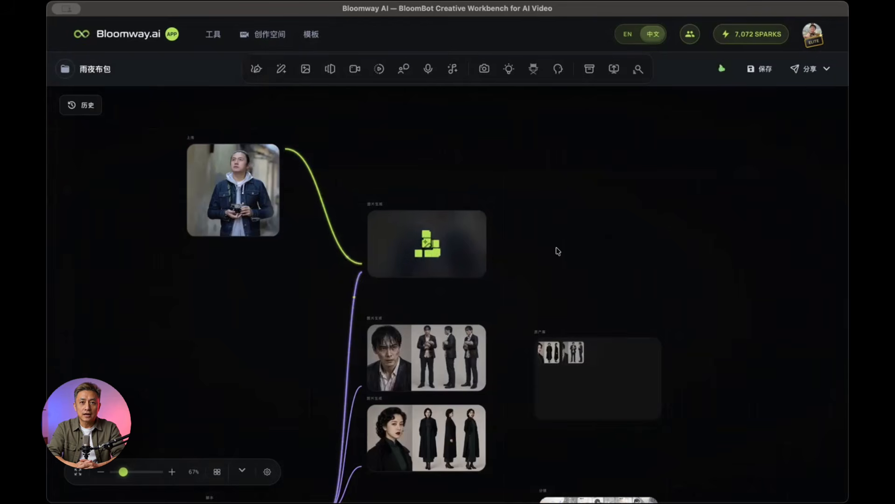
- Create a 视频生成 node linked from the first storyboard and connect the asset library node to it as a reference
{"action": "scroll", "coordinate": [557, 251], "scroll_direction": "down", "scroll_amount": 3}
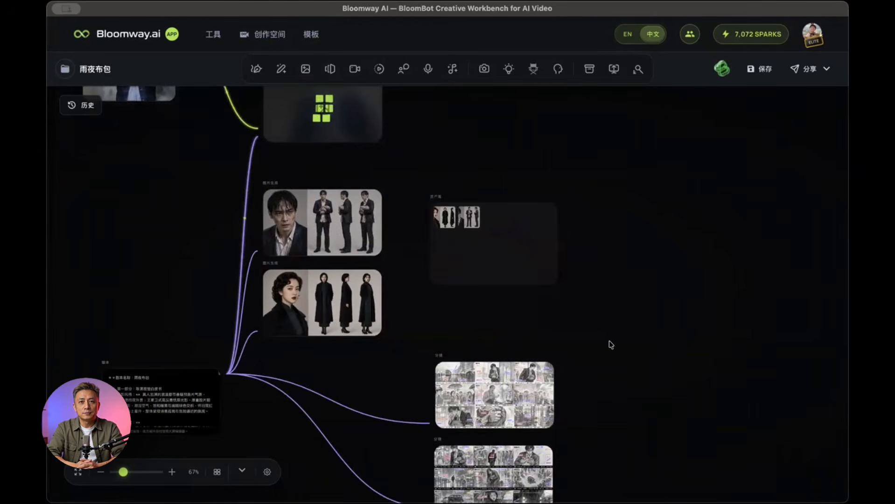
{"action": "scroll", "coordinate": [609, 343], "scroll_direction": "down", "scroll_amount": 2}
{"action": "left_click", "coordinate": [451, 272]}
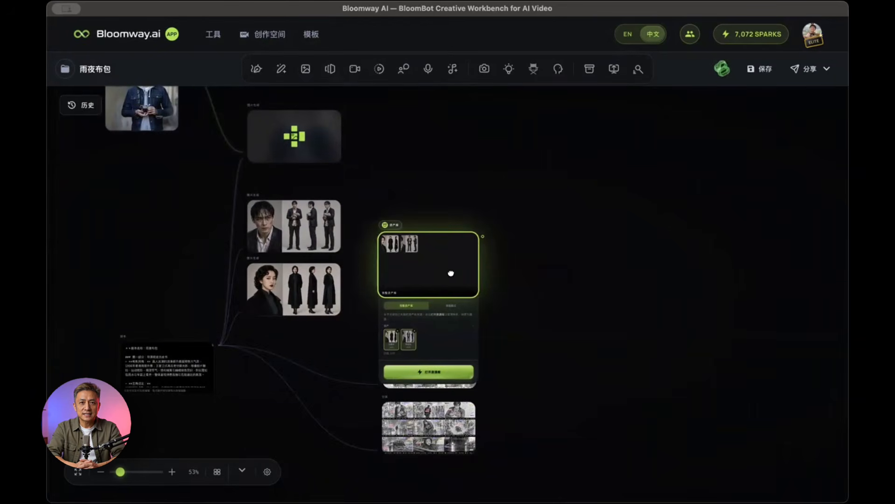
{"action": "left_click", "coordinate": [485, 368]}
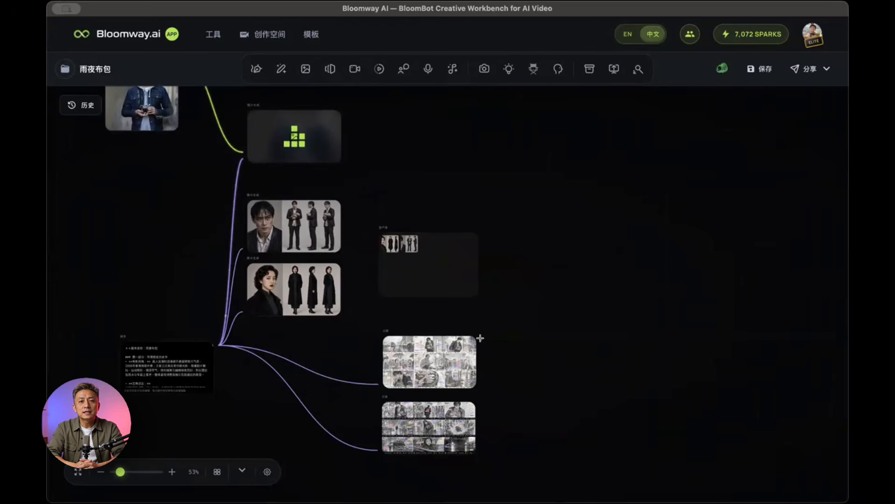
{"action": "left_click_drag", "start_coordinate": [576, 254], "coordinate": [582, 362]}
{"action": "left_click", "coordinate": [605, 304]}
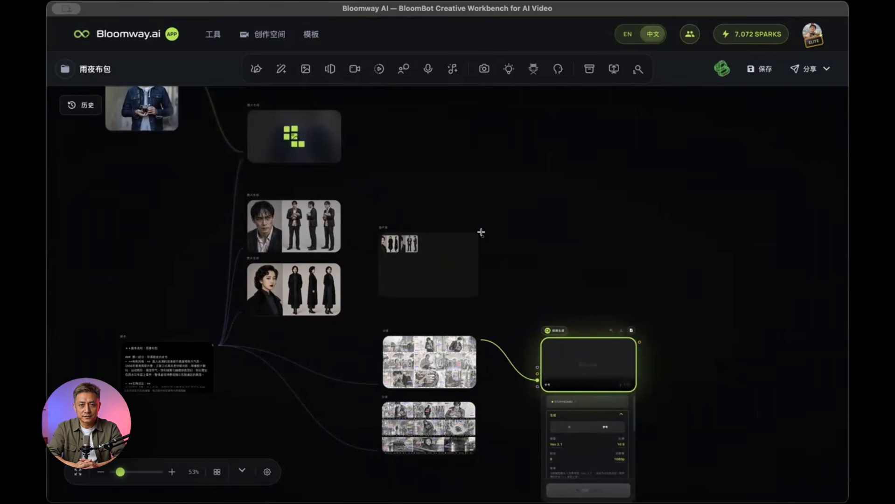
{"action": "left_click_drag", "start_coordinate": [481, 234], "coordinate": [537, 380]}
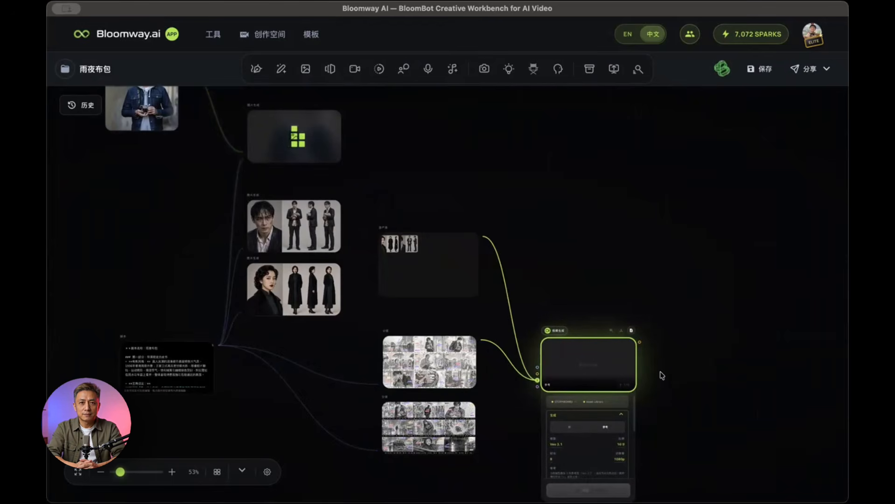
- Set the video node's model to Seedance 2.0 Fast and its duration to 15 seconds
{"action": "scroll", "coordinate": [574, 439], "scroll_direction": "up", "scroll_amount": 5}
{"action": "left_click", "coordinate": [558, 448]}
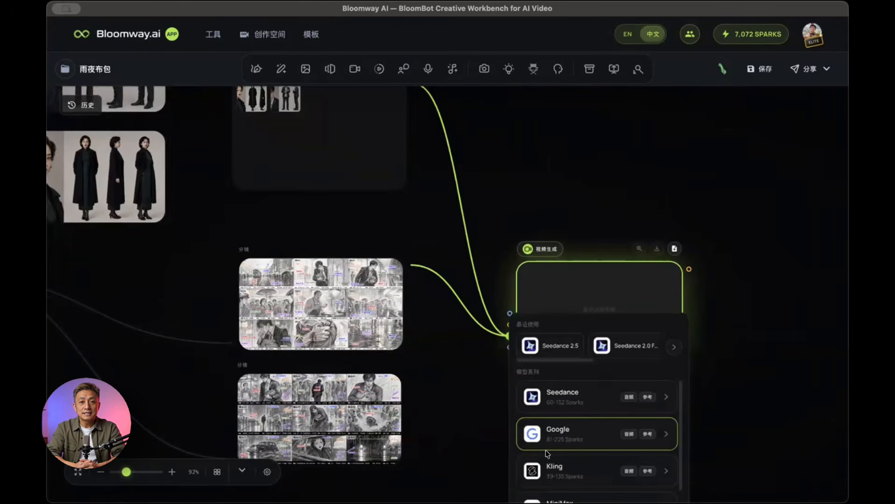
{"action": "left_click", "coordinate": [564, 398]}
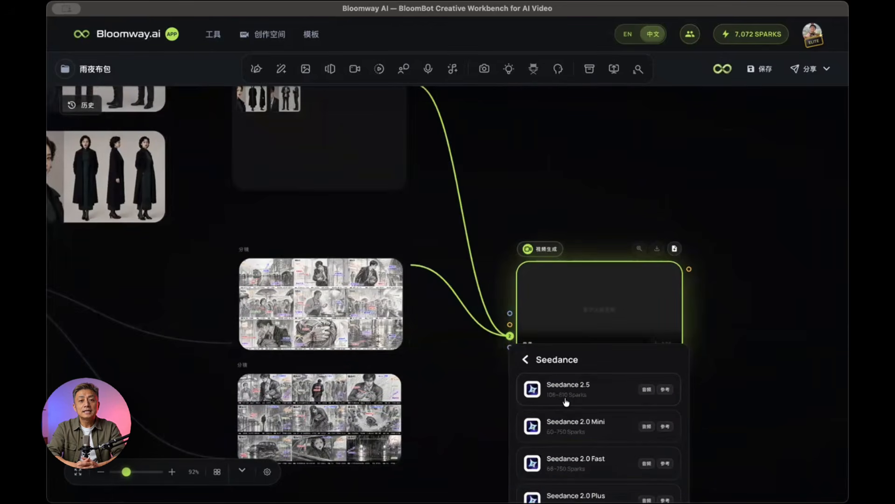
{"action": "left_click", "coordinate": [591, 462]}
{"action": "left_click", "coordinate": [494, 365]}
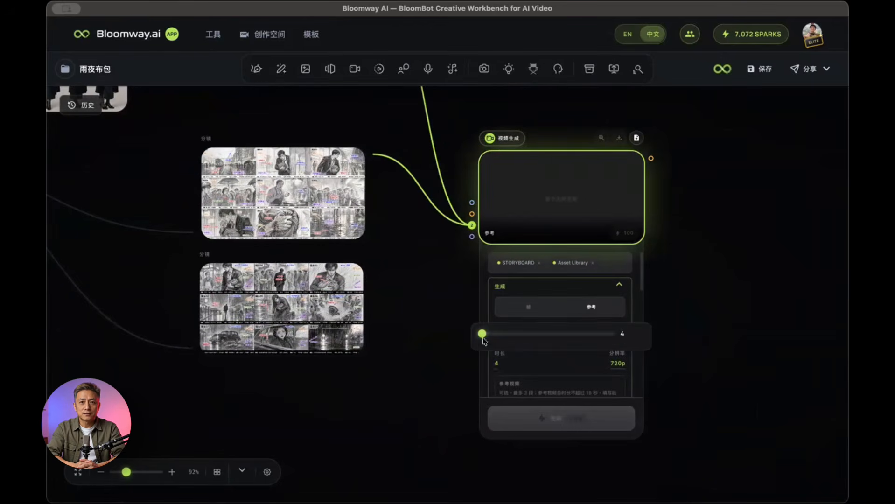
{"action": "left_click_drag", "start_coordinate": [481, 333], "coordinate": [663, 340]}
- Check the script role bound to each of the two character reference images in the video node
{"action": "scroll", "coordinate": [562, 372], "scroll_direction": "down", "scroll_amount": 5}
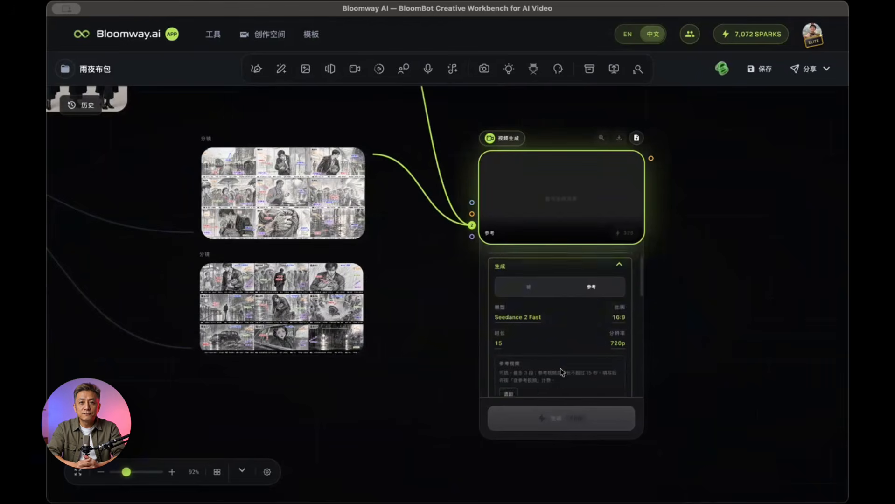
{"action": "scroll", "coordinate": [562, 372], "scroll_direction": "up", "scroll_amount": 5}
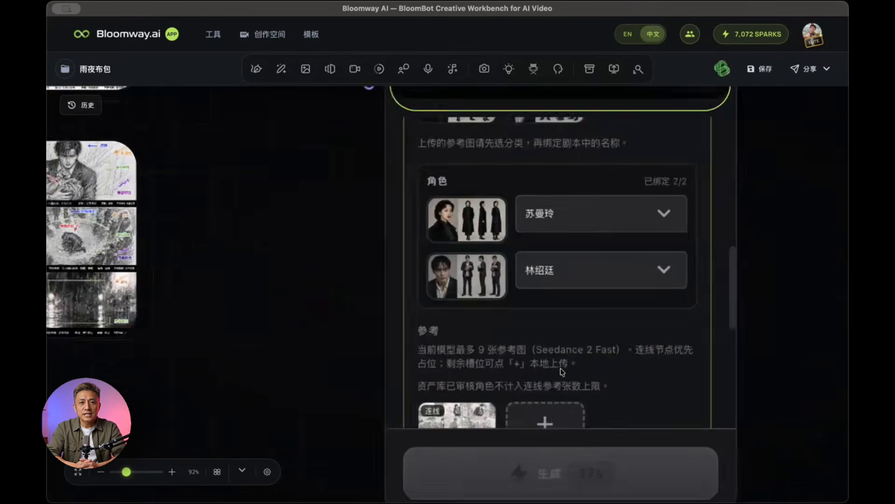
{"action": "left_click", "coordinate": [581, 199]}
{"action": "left_click", "coordinate": [592, 201]}
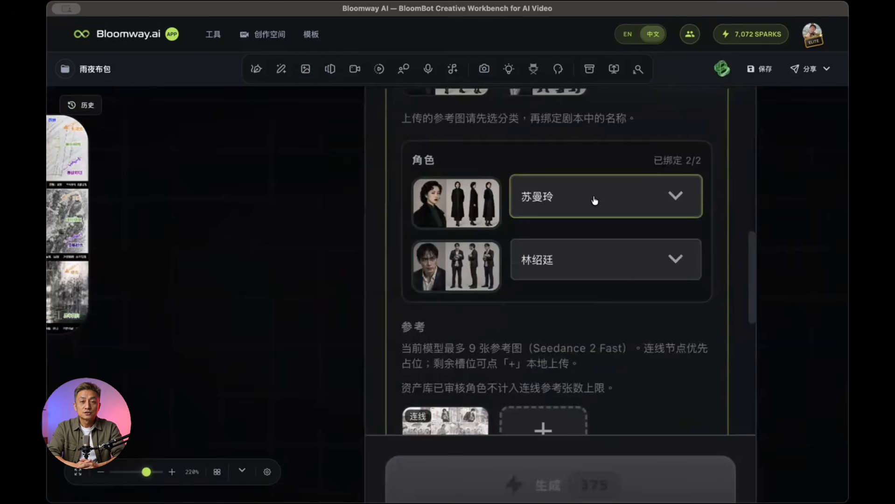
{"action": "left_click", "coordinate": [590, 270]}
{"action": "left_click", "coordinate": [605, 265]}
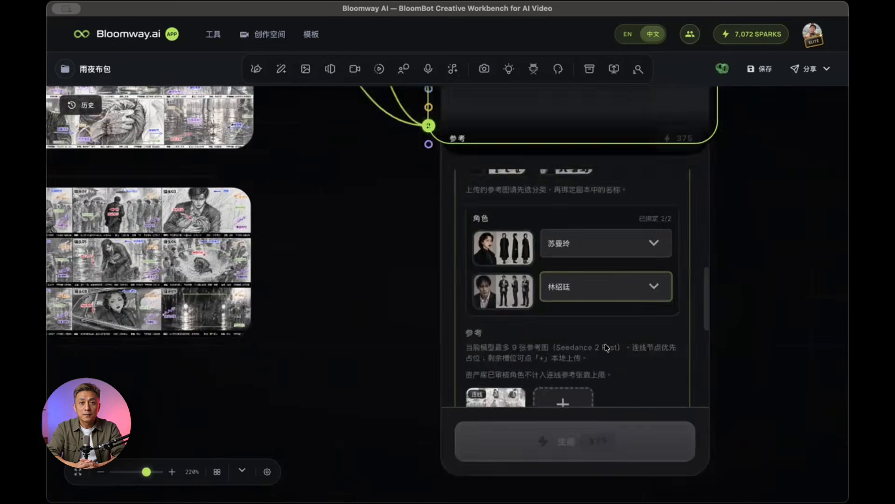
- Fill the video node's prompt by syncing it from the script (同步脚本) for the connected storyboard
{"action": "scroll", "coordinate": [607, 347], "scroll_direction": "down", "scroll_amount": 5}
{"action": "scroll", "coordinate": [604, 344], "scroll_direction": "down", "scroll_amount": 2}
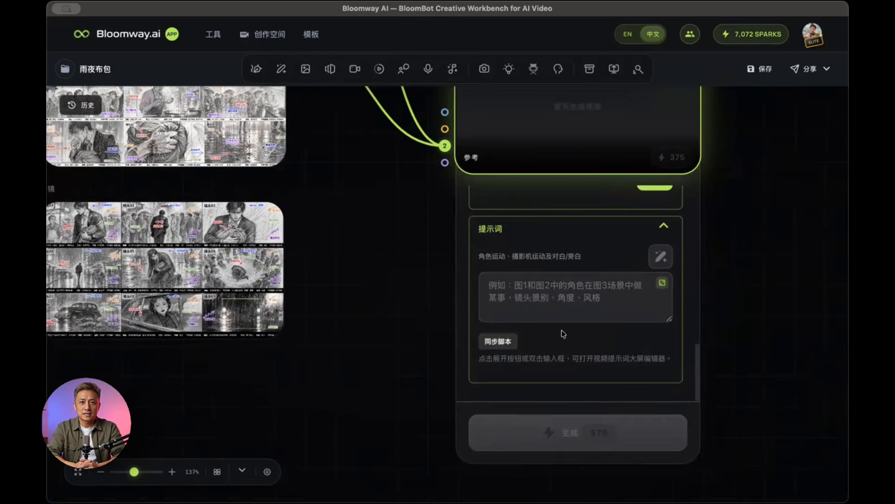
{"action": "left_click", "coordinate": [499, 340]}
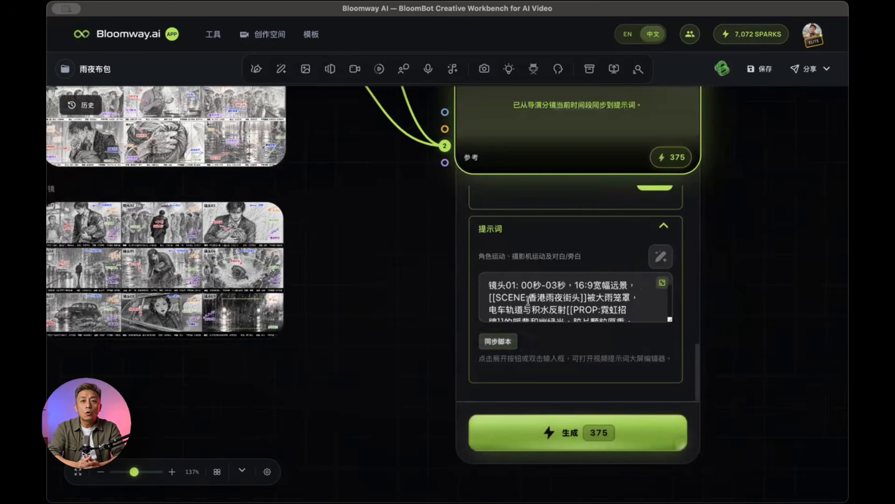
- Create a second 视频生成 node linked from the first storyboard, placed directly below the existing video node
{"action": "scroll", "coordinate": [548, 296], "scroll_direction": "down", "scroll_amount": 5}
{"action": "left_click", "coordinate": [667, 235]}
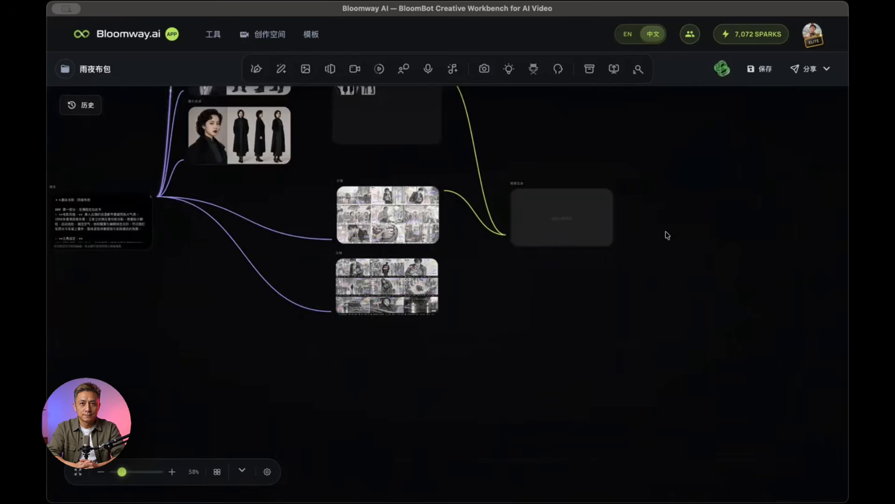
{"action": "left_click_drag", "start_coordinate": [513, 280], "coordinate": [547, 299]}
{"action": "left_click", "coordinate": [552, 332]}
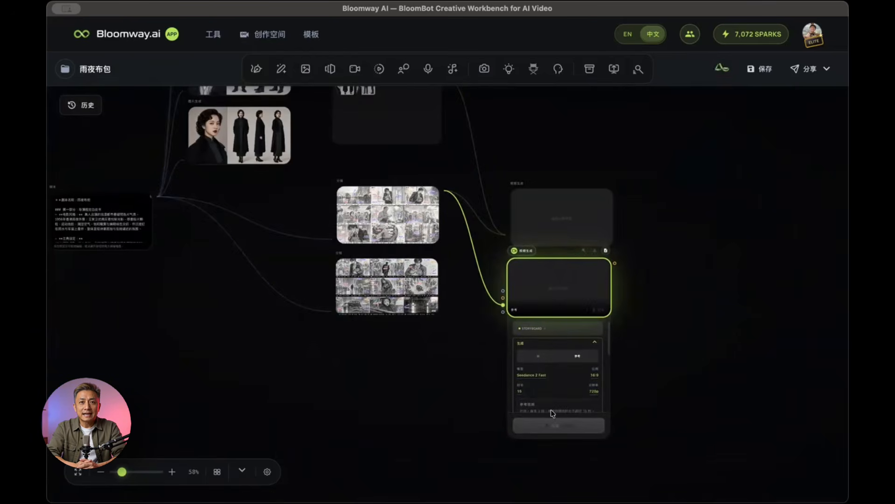
- Sync the second video node's prompt from the script (同步脚本) while it is linked to the first storyboard
{"action": "scroll", "coordinate": [551, 413], "scroll_direction": "up", "scroll_amount": 5}
{"action": "scroll", "coordinate": [537, 349], "scroll_direction": "down", "scroll_amount": 10}
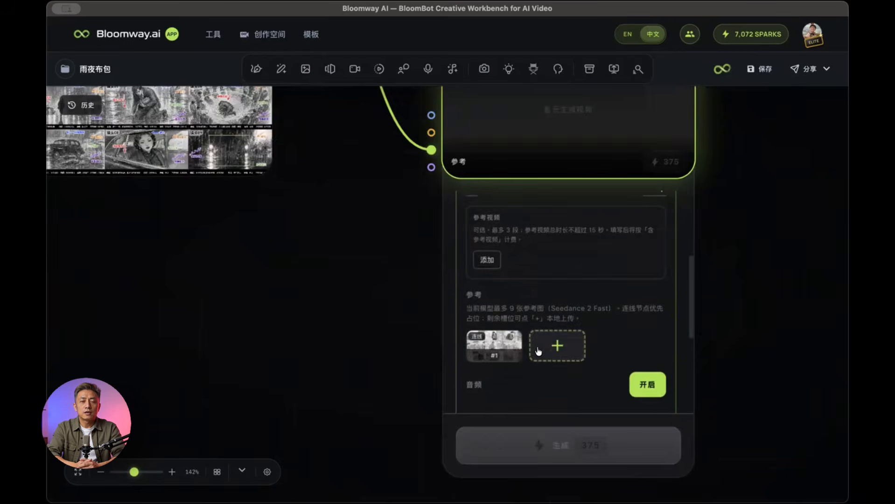
{"action": "left_click", "coordinate": [493, 352]}
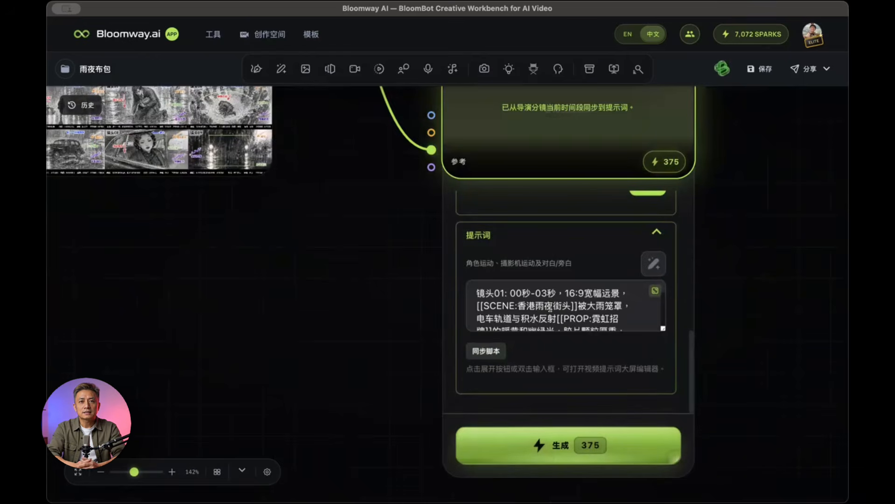
{"action": "scroll", "coordinate": [550, 310], "scroll_direction": "up", "scroll_amount": 3}
{"action": "scroll", "coordinate": [551, 311], "scroll_direction": "down", "scroll_amount": 3}
{"action": "scroll", "coordinate": [372, 300], "scroll_direction": "down", "scroll_amount": 5}
{"action": "scroll", "coordinate": [372, 299], "scroll_direction": "up", "scroll_amount": 3}
- Replace the second video node's link to the first storyboard with a link from the second storyboard
{"action": "left_click", "coordinate": [431, 245]}
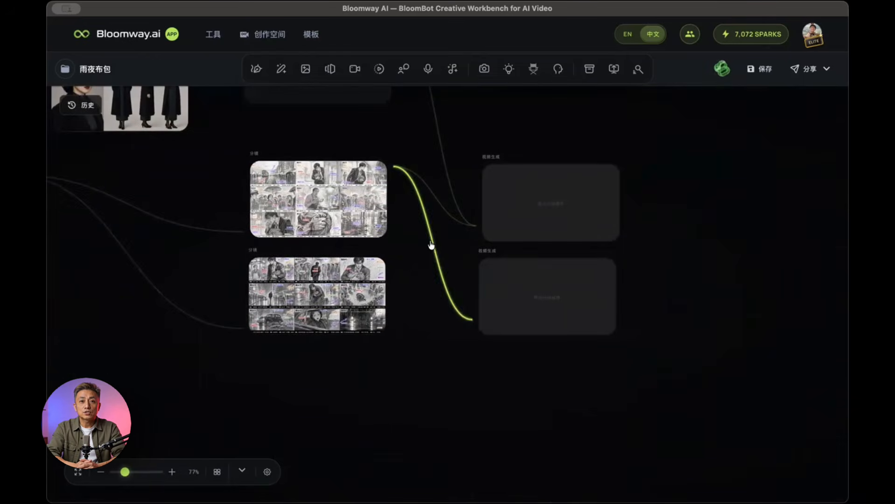
{"action": "key", "text": "Delete"}
{"action": "left_click_drag", "start_coordinate": [391, 263], "coordinate": [482, 313]}
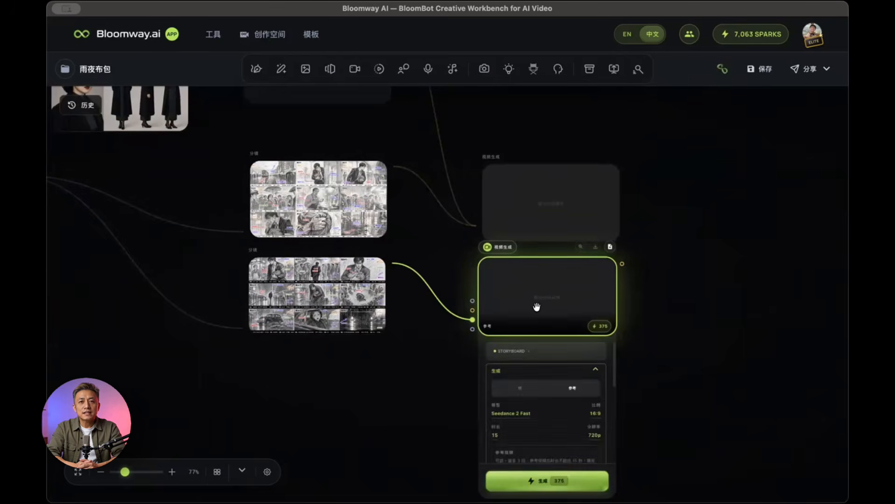
- Sync the second video node's prompt from the script and connect the asset library node to it as a reference
{"action": "left_click", "coordinate": [504, 431]}
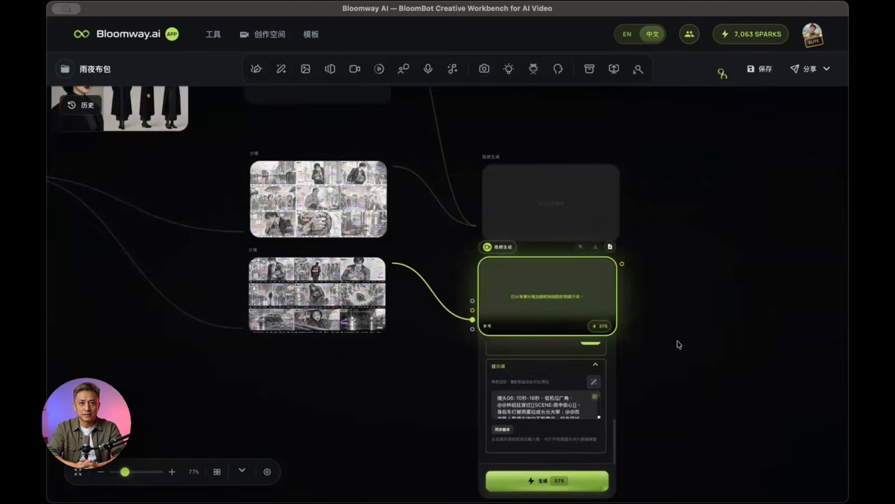
{"action": "scroll", "coordinate": [679, 345], "scroll_direction": "down", "scroll_amount": 4}
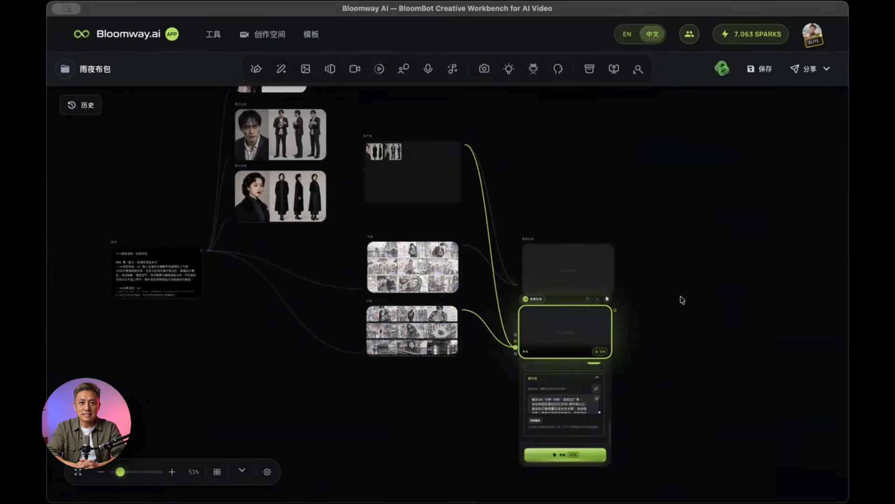
{"action": "left_click", "coordinate": [434, 396]}
- Preview the character sheet made from the uploaded photo at full size and delete it together with the photo node
{"action": "scroll", "coordinate": [423, 387], "scroll_direction": "up", "scroll_amount": 5}
{"action": "left_click", "coordinate": [329, 186]}
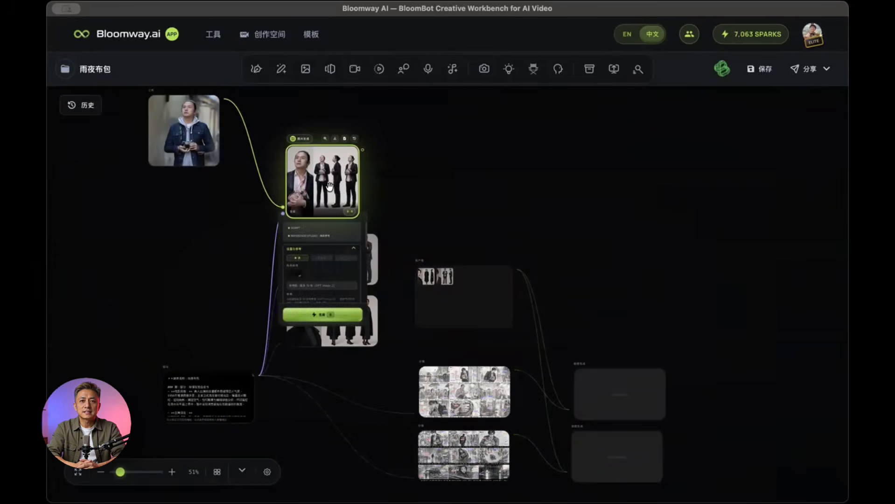
{"action": "left_click", "coordinate": [325, 139]}
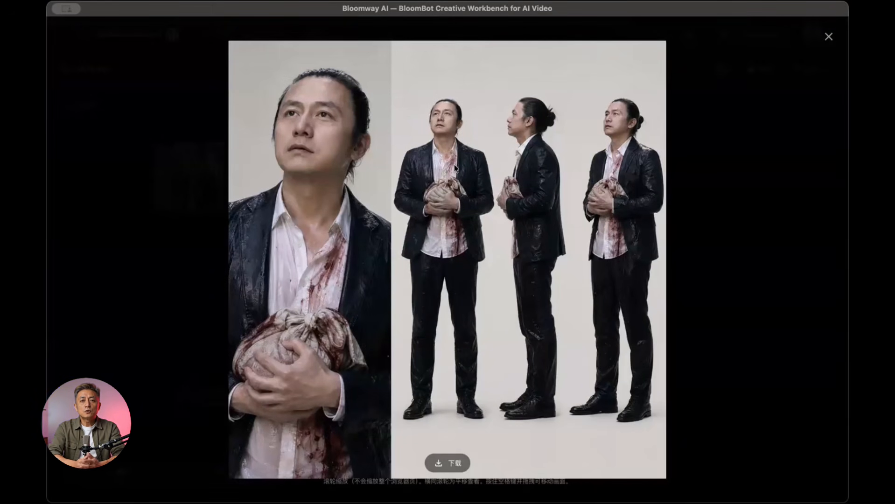
{"action": "left_click", "coordinate": [678, 180]}
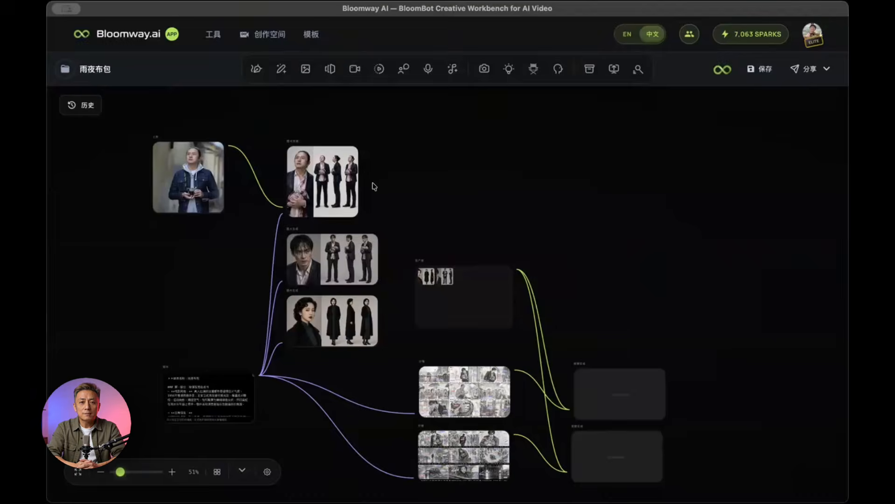
{"action": "left_click_drag", "start_coordinate": [389, 125], "coordinate": [175, 173]}
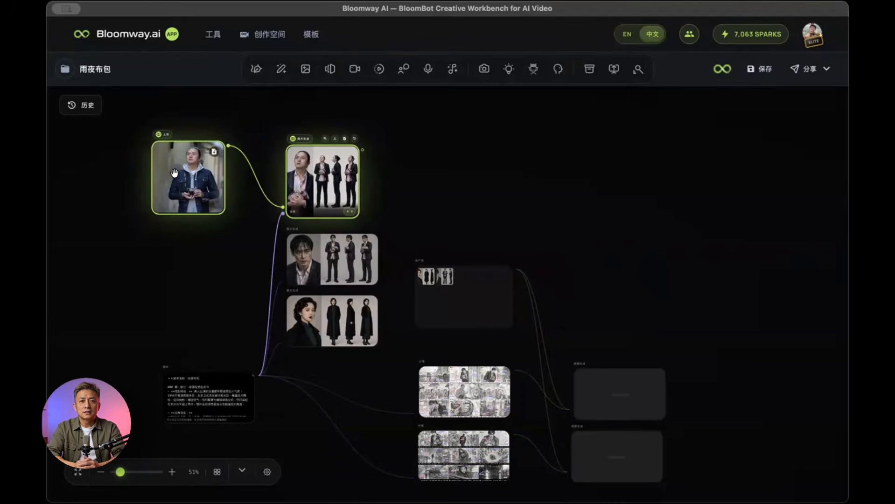
{"action": "key", "text": "Delete"}
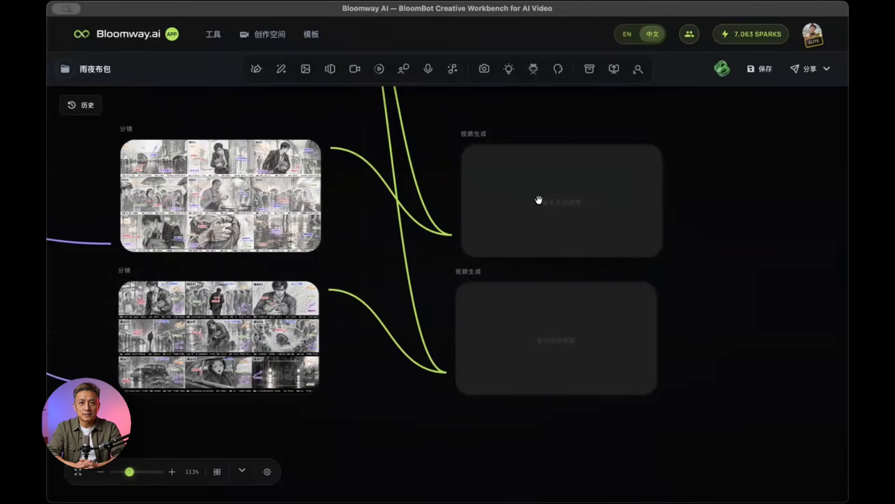
- Check the first video node's model, aspect ratio, resolution and duration settings
{"action": "left_click", "coordinate": [531, 191]}
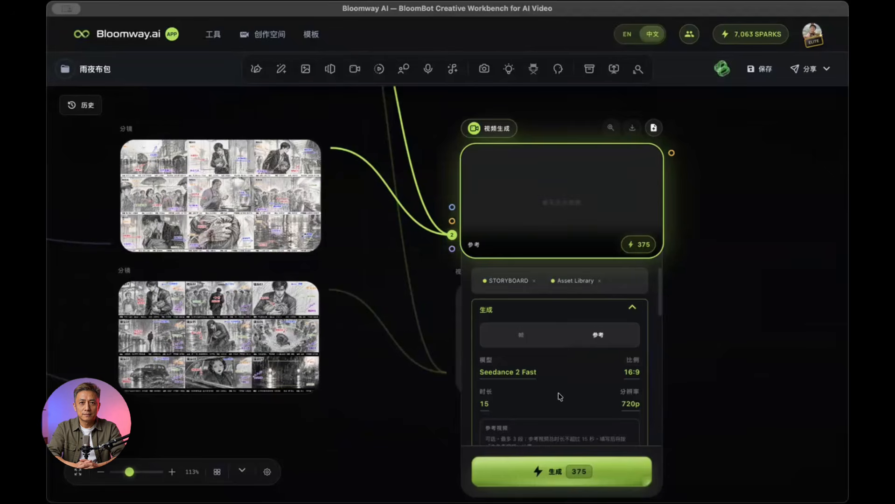
{"action": "scroll", "coordinate": [560, 396], "scroll_direction": "down", "scroll_amount": 1}
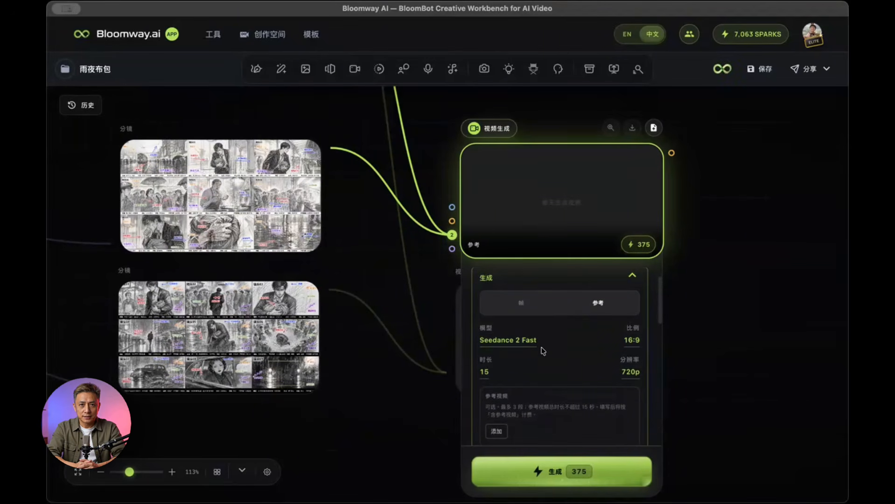
{"action": "left_click", "coordinate": [485, 372]}
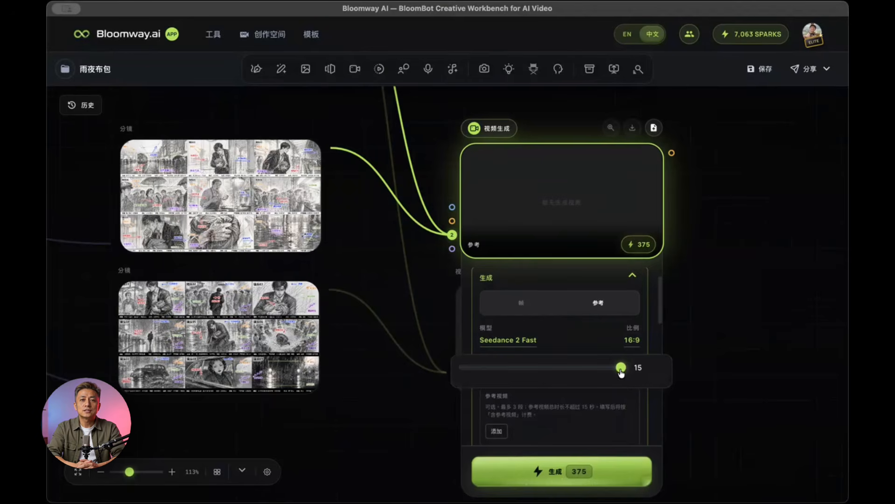
{"action": "scroll", "coordinate": [638, 417], "scroll_direction": "down", "scroll_amount": 3}
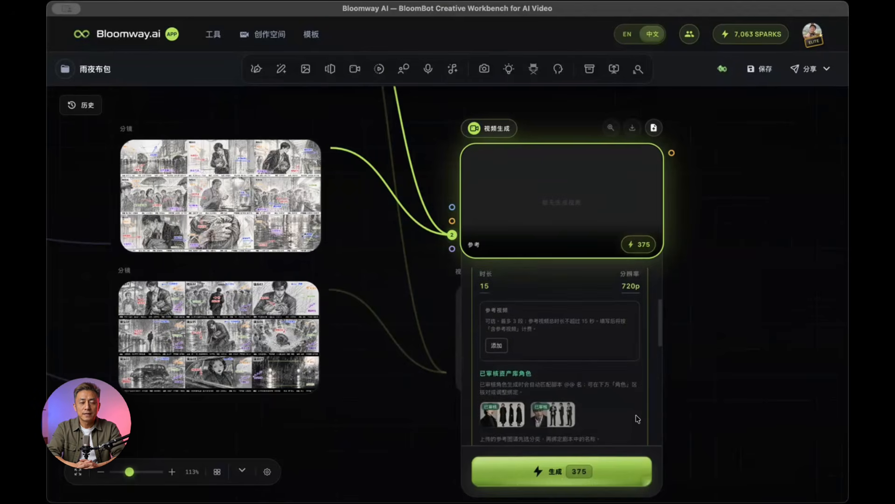
- Check the reviewed asset library characters in the first video node and the script role bound to each image
{"action": "scroll", "coordinate": [502, 331], "scroll_direction": "down", "scroll_amount": 3}
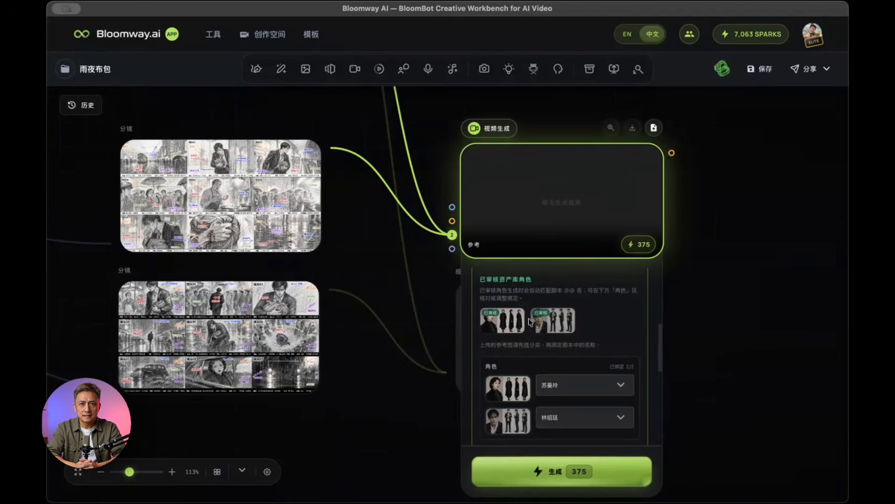
{"action": "scroll", "coordinate": [542, 323], "scroll_direction": "up", "scroll_amount": 5}
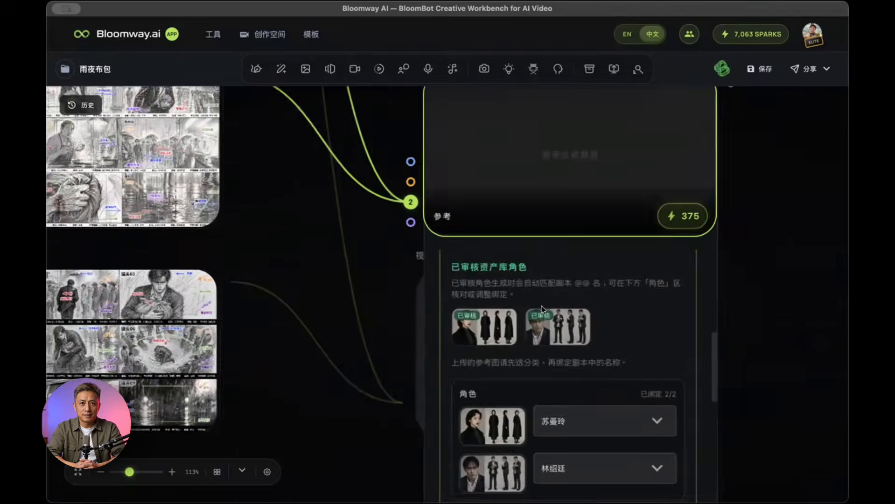
{"action": "scroll", "coordinate": [647, 361], "scroll_direction": "down", "scroll_amount": 5}
{"action": "scroll", "coordinate": [647, 360], "scroll_direction": "up", "scroll_amount": 2}
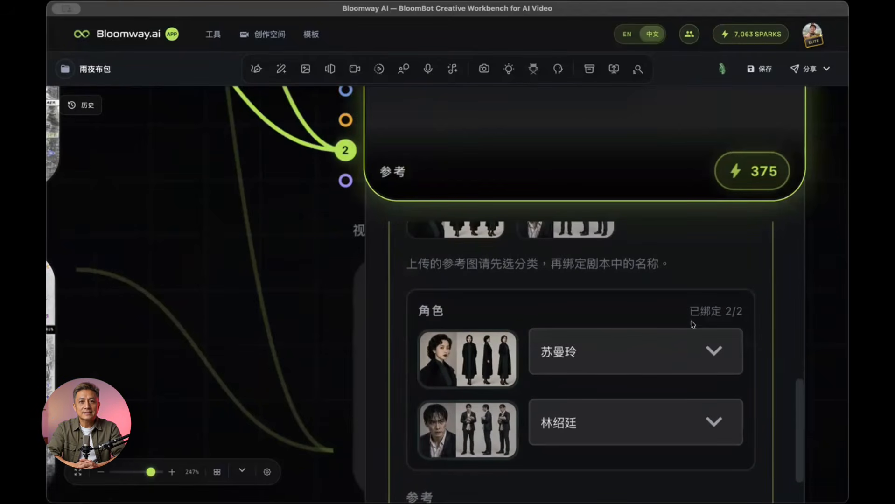
{"action": "left_click", "coordinate": [690, 345]}
{"action": "left_click", "coordinate": [690, 346]}
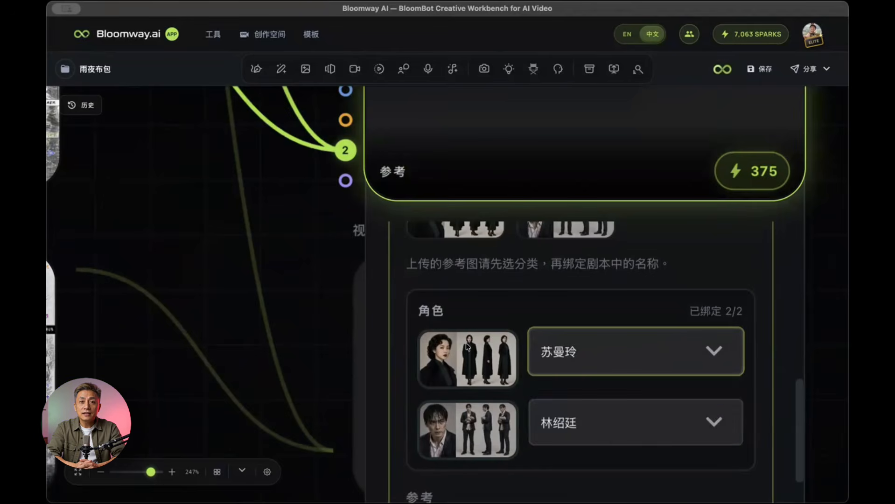
{"action": "left_click", "coordinate": [668, 421]}
{"action": "left_click", "coordinate": [667, 422]}
- Check the first video node's storyboard reference, audio option and synced prompt
{"action": "scroll", "coordinate": [755, 372], "scroll_direction": "down", "scroll_amount": 5}
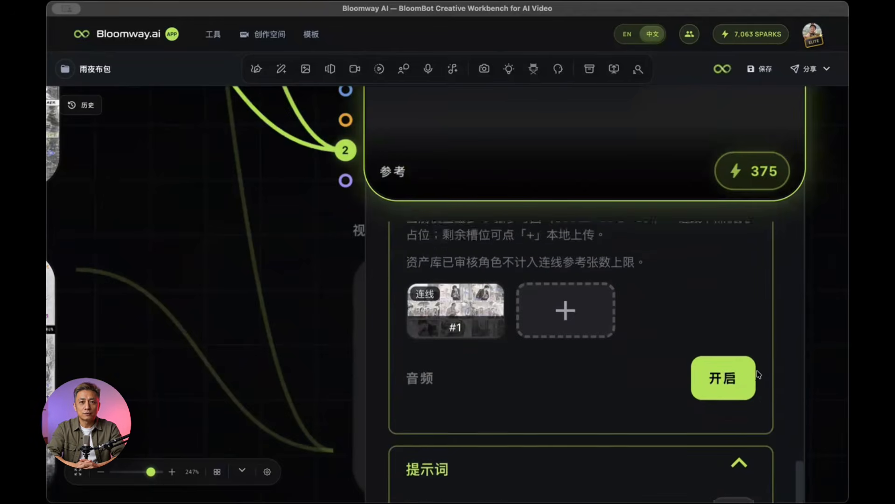
{"action": "scroll", "coordinate": [677, 366], "scroll_direction": "down", "scroll_amount": 3}
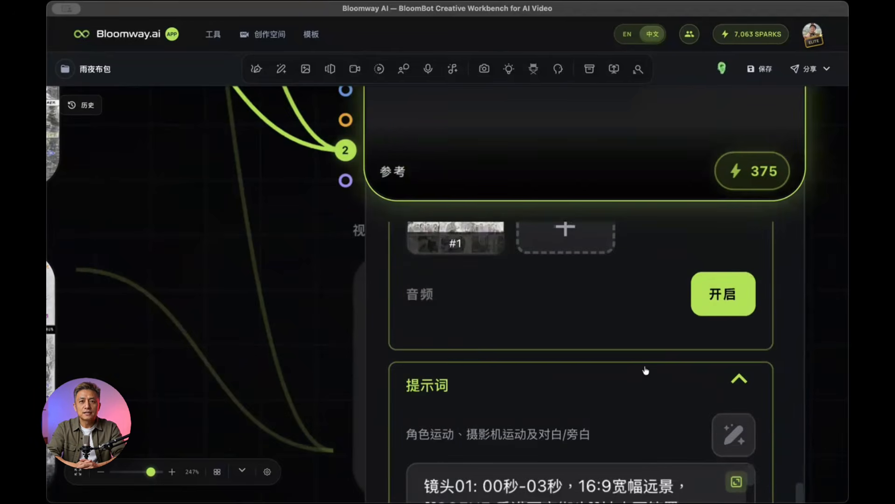
{"action": "scroll", "coordinate": [636, 376], "scroll_direction": "down", "scroll_amount": 2}
{"action": "scroll", "coordinate": [635, 376], "scroll_direction": "down", "scroll_amount": 3}
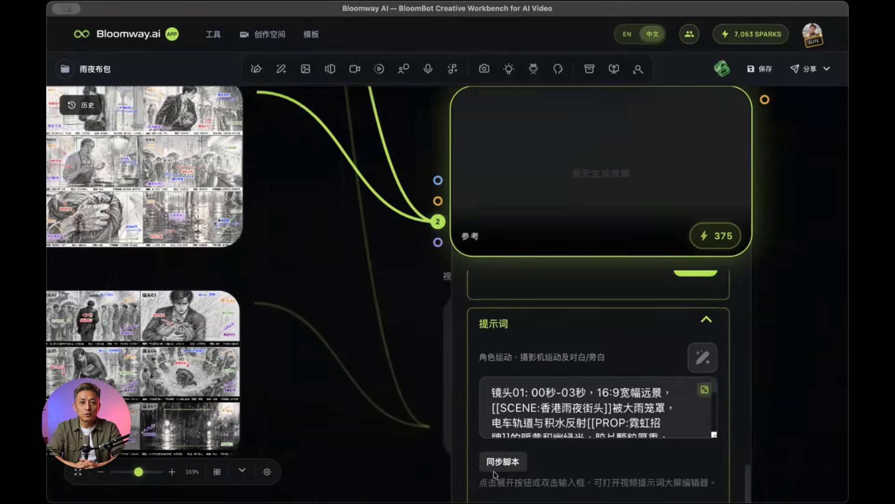
{"action": "left_click", "coordinate": [753, 357]}
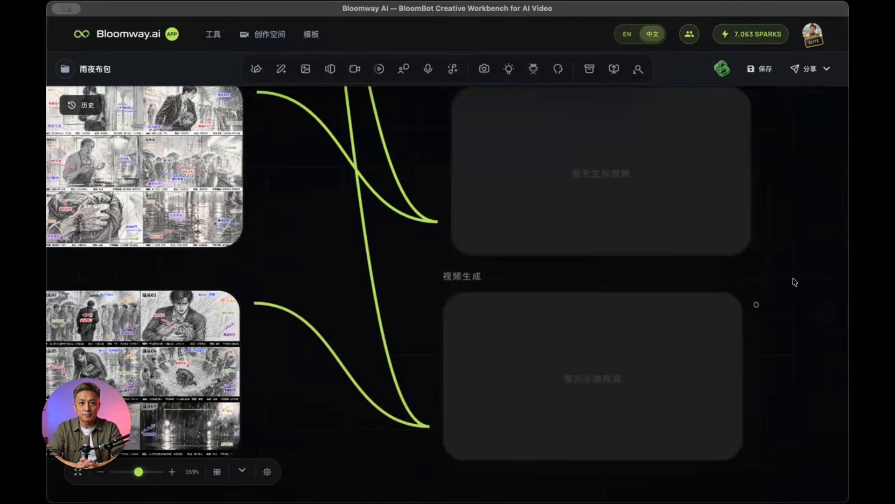
- Start generating the video from the first storyboard's 视频生成 node
{"action": "scroll", "coordinate": [795, 282], "scroll_direction": "down", "scroll_amount": 5}
{"action": "scroll", "coordinate": [794, 282], "scroll_direction": "right", "scroll_amount": 3}
{"action": "left_click", "coordinate": [667, 200]}
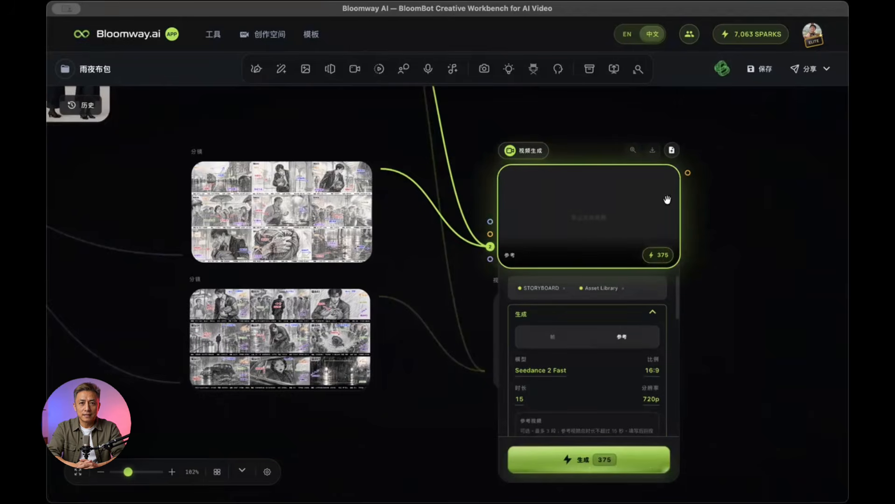
{"action": "left_click", "coordinate": [657, 259]}
{"action": "left_click", "coordinate": [706, 289]}
- Start generating the video from the second storyboard's 视频生成 node
{"action": "left_click", "coordinate": [635, 361]}
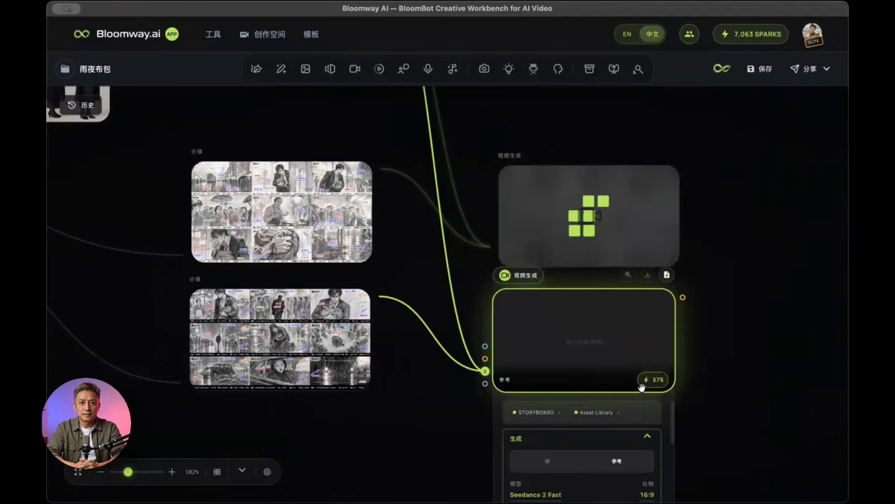
{"action": "left_click", "coordinate": [647, 383]}
{"action": "left_click", "coordinate": [721, 347]}
{"action": "scroll", "coordinate": [721, 347], "scroll_direction": "down", "scroll_amount": 5}
{"action": "scroll", "coordinate": [721, 347], "scroll_direction": "right", "scroll_amount": 3}
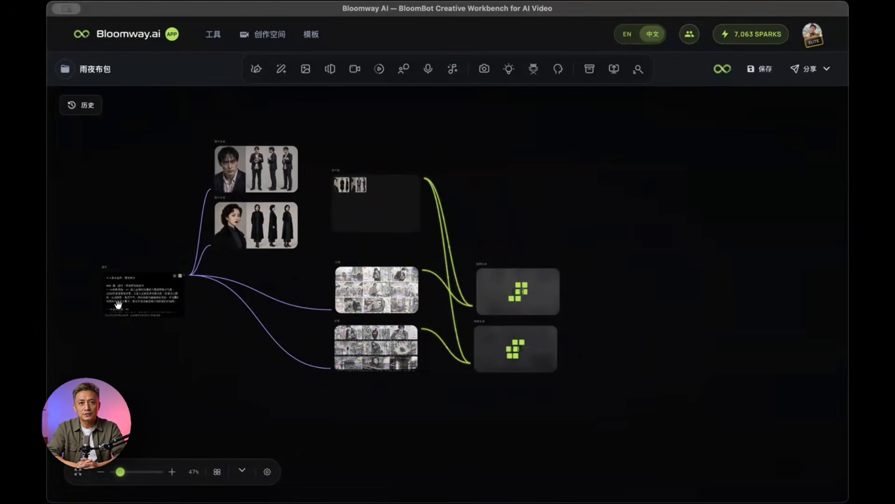
- Examine the script node's settings and the male character image node's references, model and prompt while the videos generate
{"action": "left_click", "coordinate": [121, 304]}
{"action": "scroll", "coordinate": [142, 364], "scroll_direction": "down", "scroll_amount": 3}
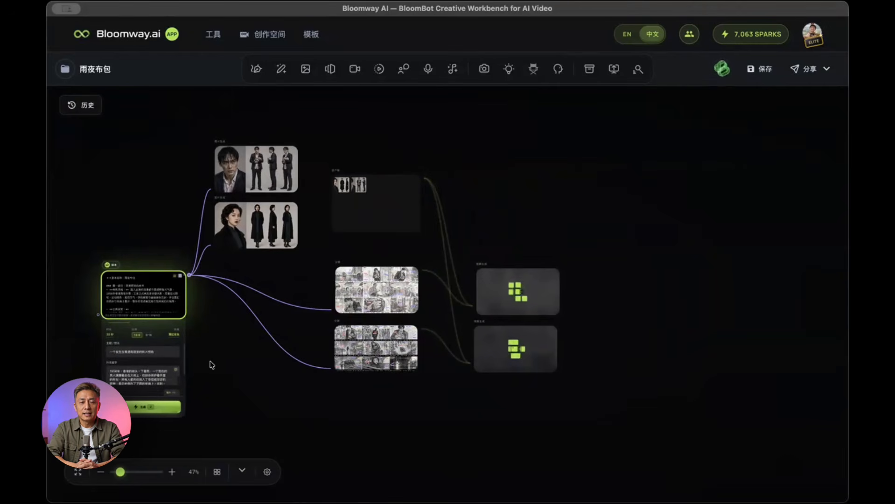
{"action": "left_click", "coordinate": [212, 364]}
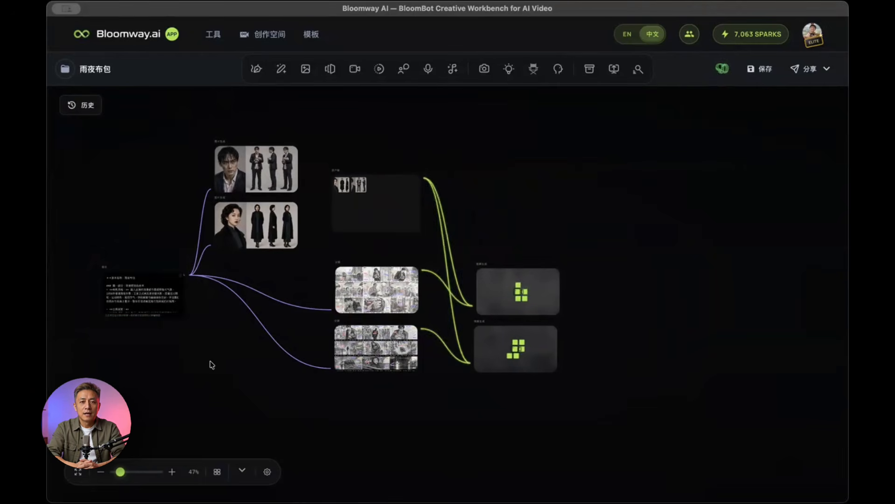
{"action": "left_click", "coordinate": [258, 150]}
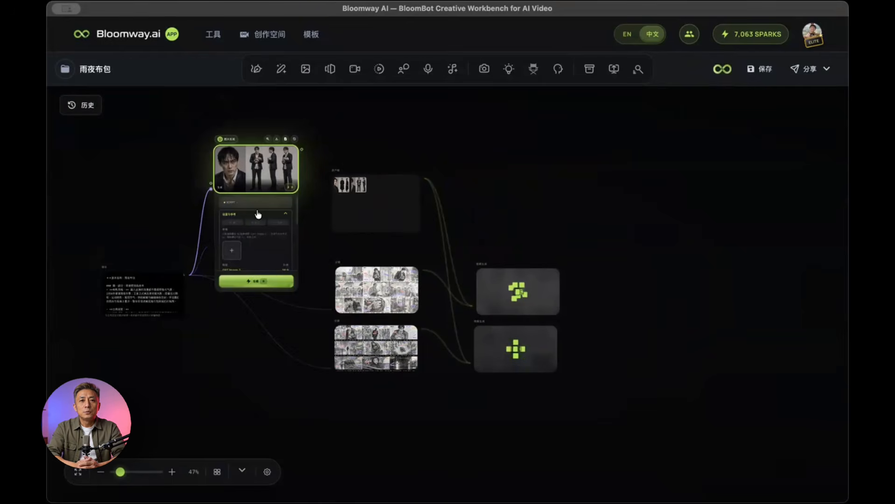
{"action": "scroll", "coordinate": [277, 249], "scroll_direction": "down", "scroll_amount": 3}
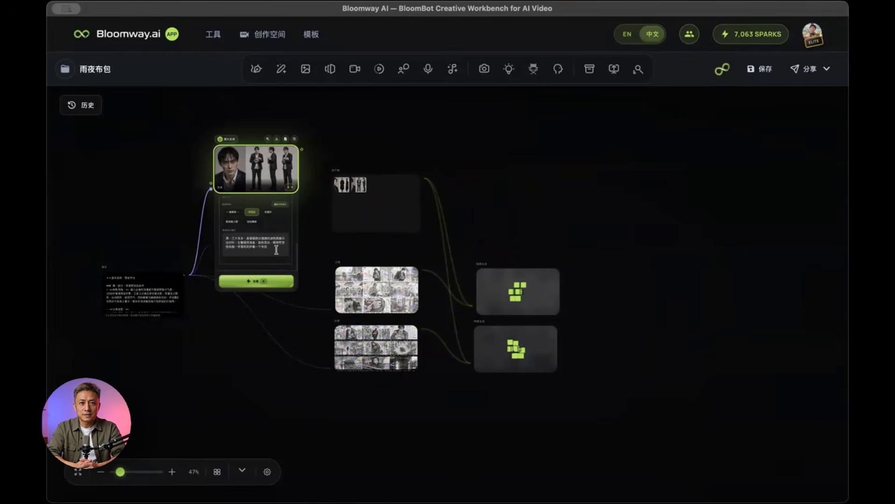
{"action": "scroll", "coordinate": [276, 248], "scroll_direction": "up", "scroll_amount": 5}
{"action": "left_click", "coordinate": [340, 242]}
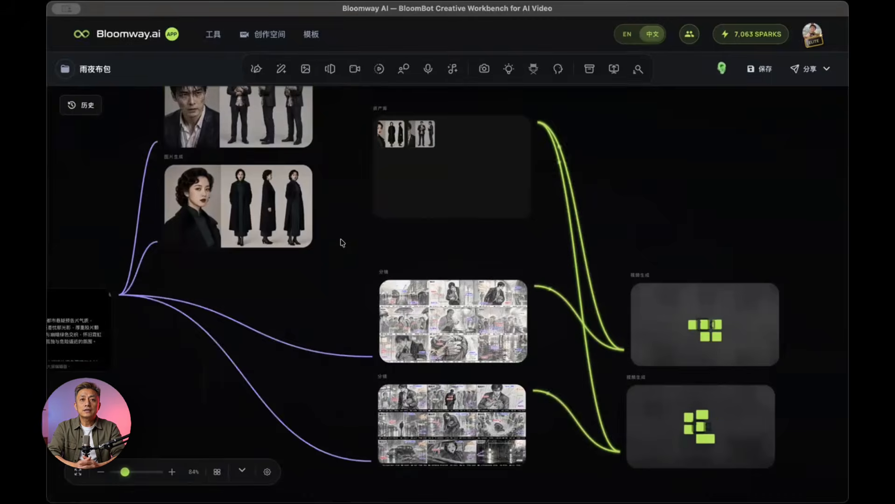
{"action": "left_click", "coordinate": [285, 128]}
{"action": "scroll", "coordinate": [346, 228], "scroll_direction": "up", "scroll_amount": 2}
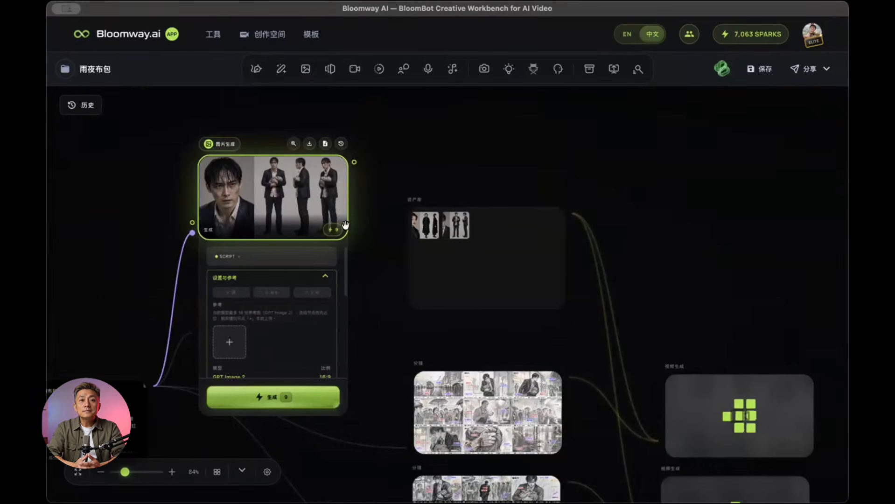
{"action": "scroll", "coordinate": [276, 334], "scroll_direction": "down", "scroll_amount": 4}
{"action": "scroll", "coordinate": [275, 334], "scroll_direction": "down", "scroll_amount": 2}
{"action": "left_click", "coordinate": [383, 311]}
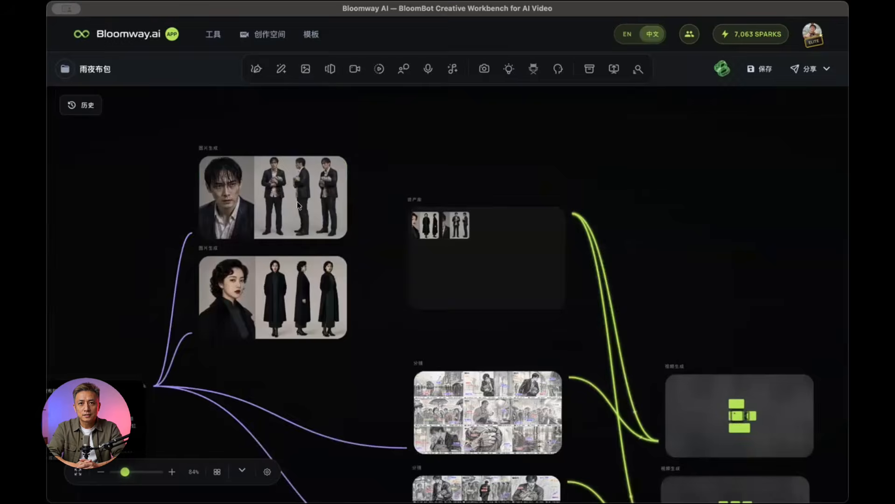
- Examine the male and female character image nodes, including the selected script role and the character's description
{"action": "left_click", "coordinate": [296, 201]}
{"action": "scroll", "coordinate": [294, 327], "scroll_direction": "down", "scroll_amount": 5}
{"action": "left_click", "coordinate": [368, 304]}
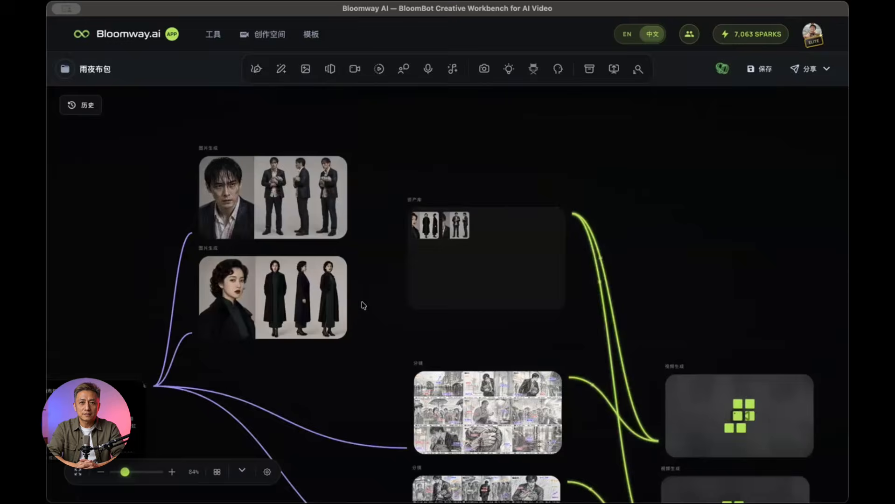
{"action": "left_click", "coordinate": [313, 306]}
{"action": "scroll", "coordinate": [270, 395], "scroll_direction": "down", "scroll_amount": 2}
{"action": "scroll", "coordinate": [269, 395], "scroll_direction": "down", "scroll_amount": 3}
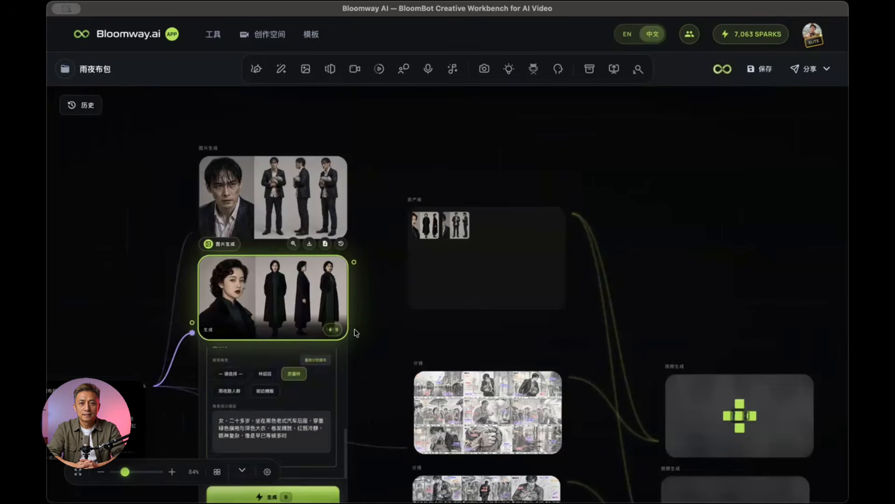
{"action": "scroll", "coordinate": [355, 328], "scroll_direction": "down", "scroll_amount": 5}
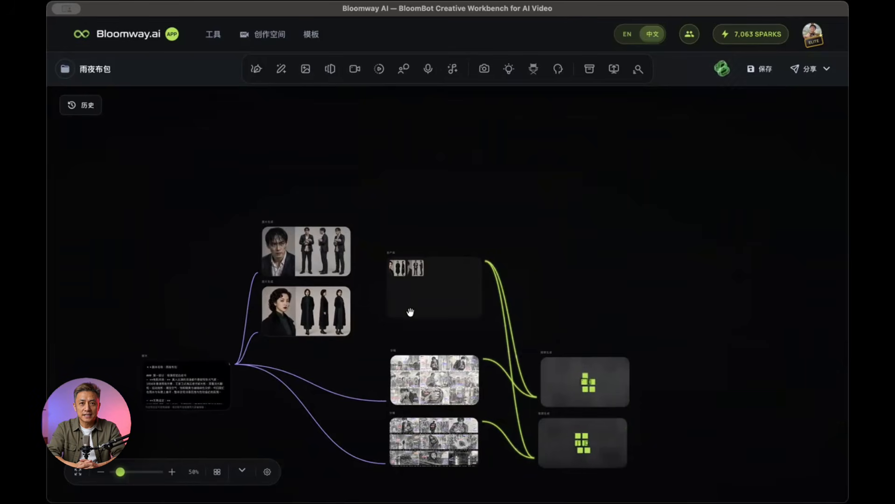
- Check which characters are selected for the asset library node in the 已审核资产库
{"action": "left_click", "coordinate": [429, 275]}
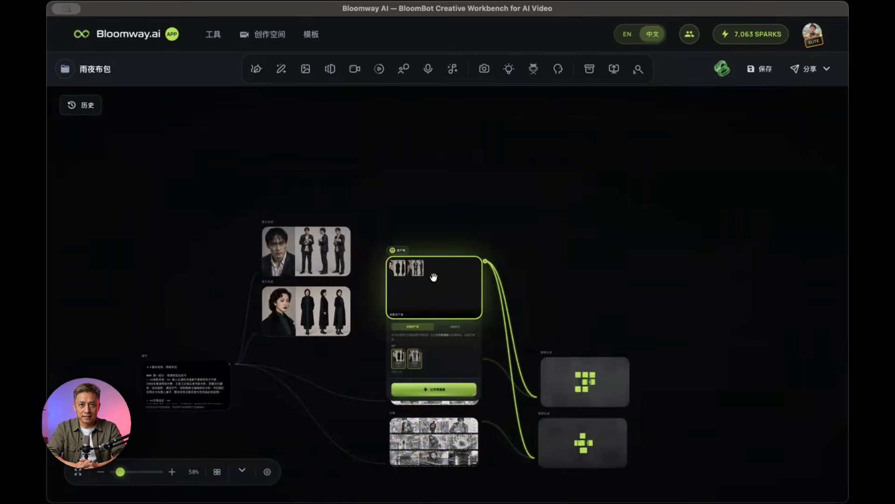
{"action": "left_click", "coordinate": [451, 392]}
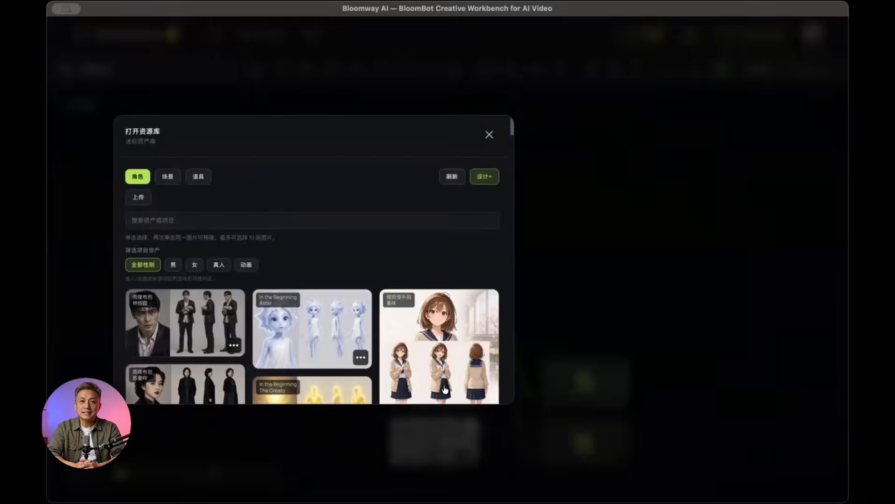
{"action": "left_click", "coordinate": [206, 197]}
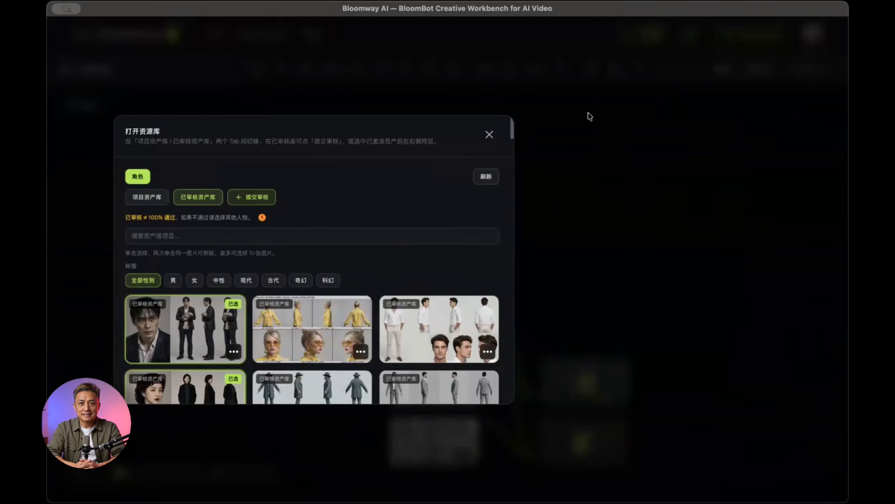
{"action": "left_click", "coordinate": [488, 135]}
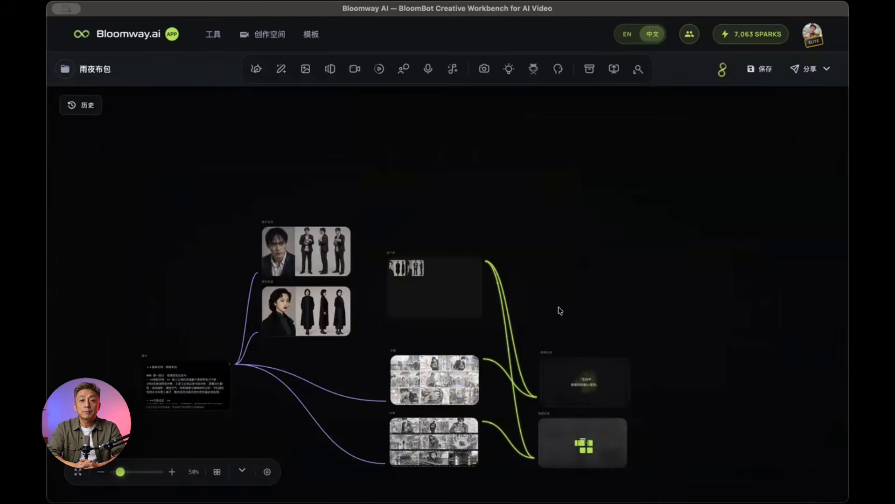
- Inspect the script node's settings and its links to the characters and storyboards
{"action": "scroll", "coordinate": [559, 310], "scroll_direction": "up", "scroll_amount": 5}
{"action": "scroll", "coordinate": [560, 311], "scroll_direction": "down", "scroll_amount": 2}
{"action": "scroll", "coordinate": [560, 311], "scroll_direction": "left", "scroll_amount": 1}
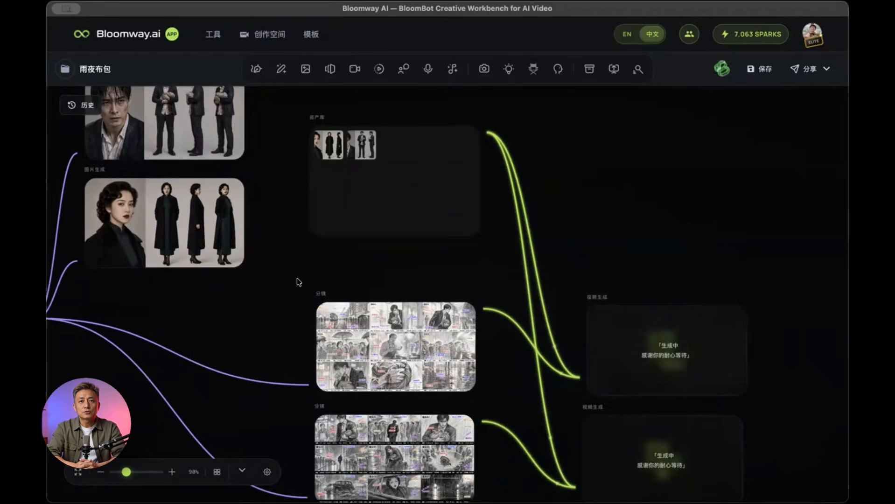
{"action": "scroll", "coordinate": [299, 282], "scroll_direction": "down", "scroll_amount": 3}
{"action": "scroll", "coordinate": [298, 281], "scroll_direction": "left", "scroll_amount": 2}
{"action": "scroll", "coordinate": [298, 281], "scroll_direction": "down", "scroll_amount": 1}
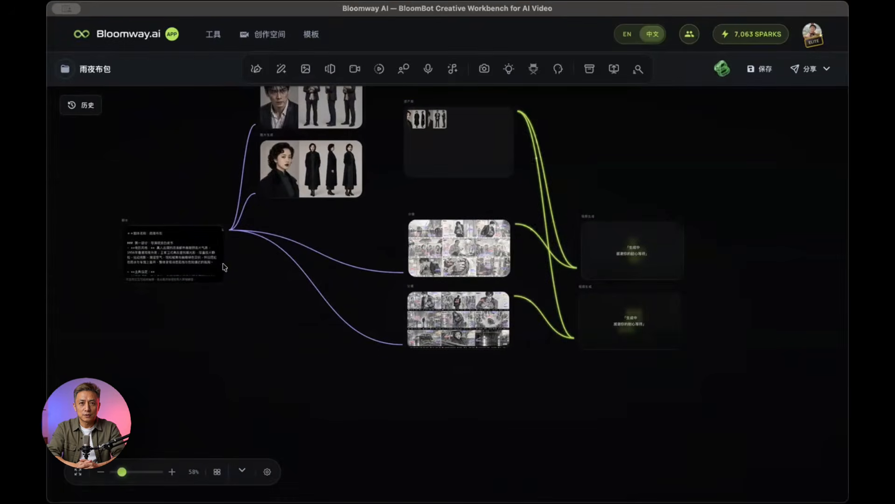
{"action": "left_click", "coordinate": [178, 240]}
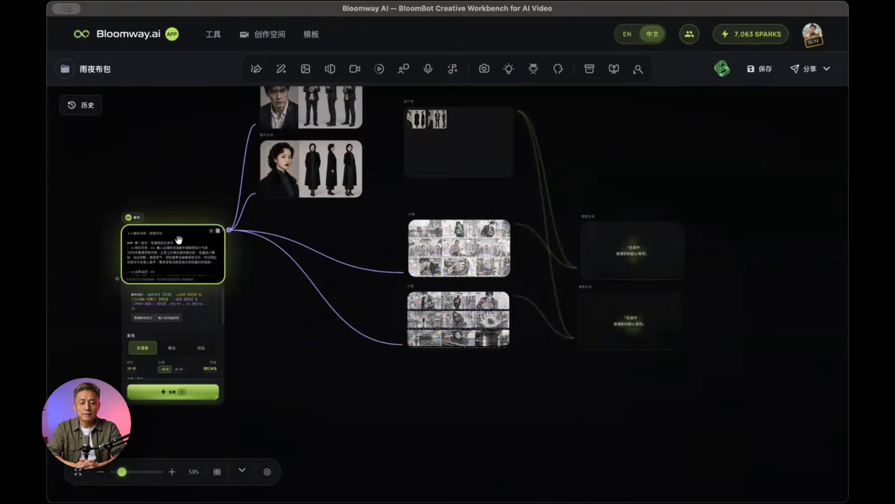
- Check the first storyboard's 镜头01–镜头05 (0s–15s) time segment and its segment script
{"action": "left_click", "coordinate": [433, 255]}
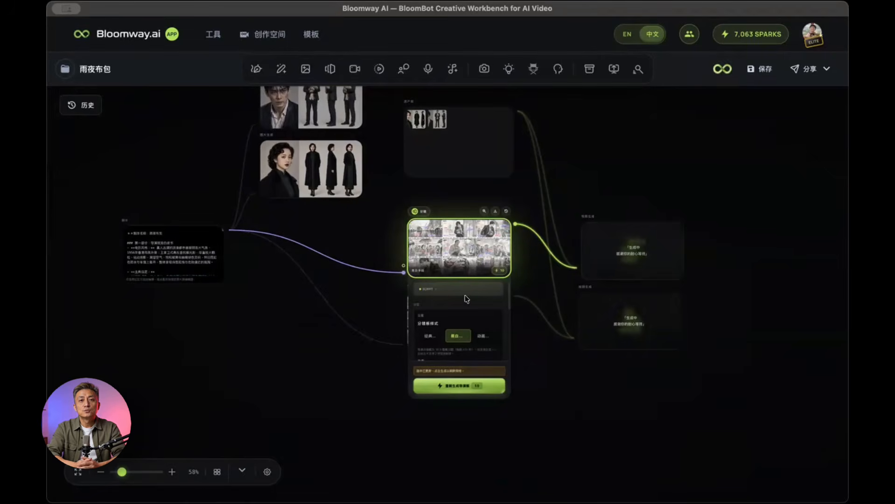
{"action": "scroll", "coordinate": [469, 300], "scroll_direction": "up", "scroll_amount": 5}
{"action": "scroll", "coordinate": [443, 365], "scroll_direction": "down", "scroll_amount": 4}
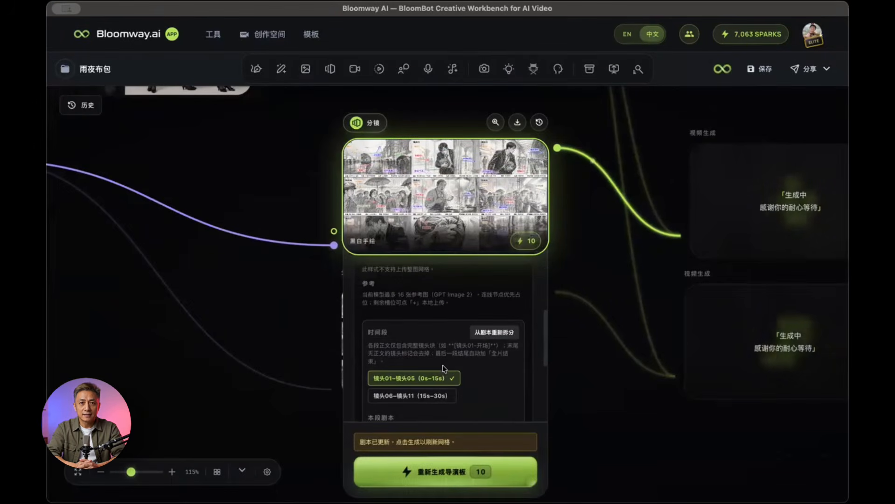
{"action": "scroll", "coordinate": [436, 366], "scroll_direction": "down", "scroll_amount": 2}
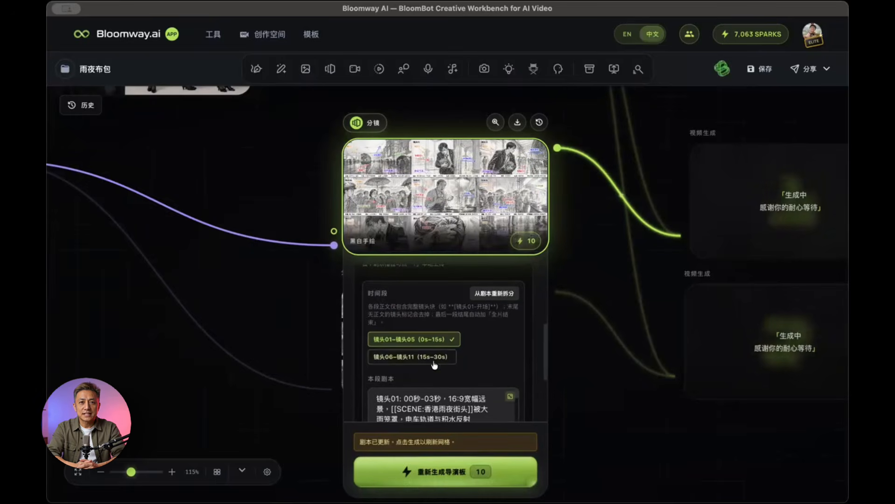
{"action": "scroll", "coordinate": [481, 352], "scroll_direction": "down", "scroll_amount": 2}
{"action": "left_click", "coordinate": [595, 393]}
- Check the second storyboard's 黑白手绘 style, 镜头06–镜头11 (15s–30s) time segment and segment script
{"action": "left_click", "coordinate": [423, 313]}
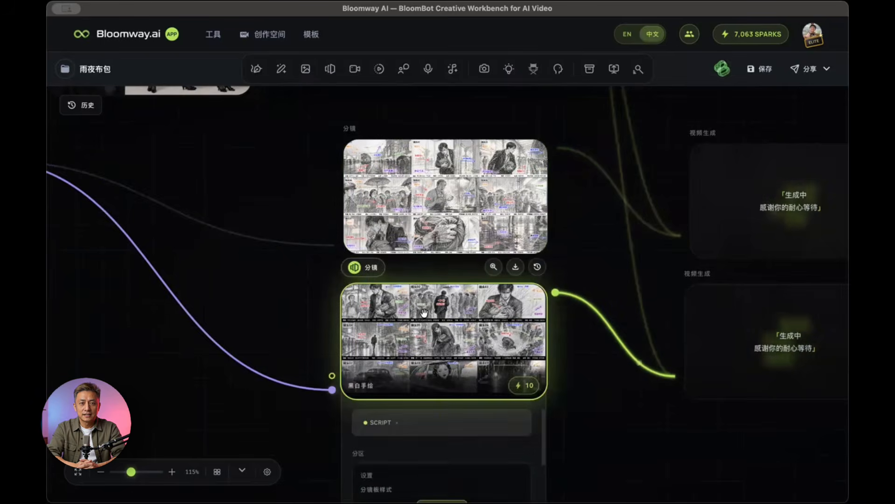
{"action": "scroll", "coordinate": [586, 423], "scroll_direction": "down", "scroll_amount": 5}
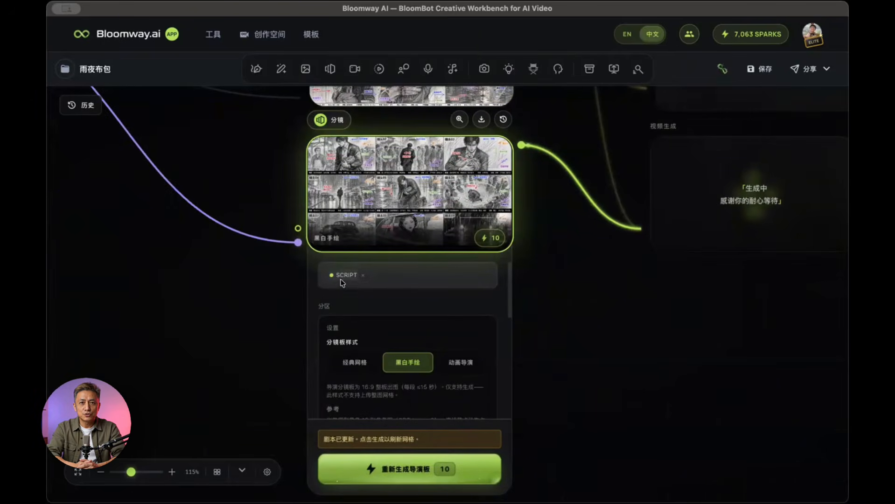
{"action": "scroll", "coordinate": [428, 344], "scroll_direction": "down", "scroll_amount": 2}
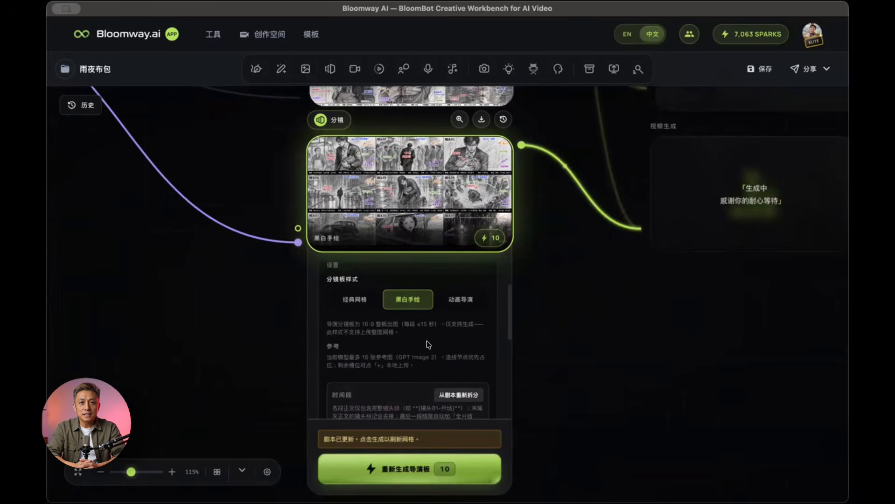
{"action": "scroll", "coordinate": [415, 344], "scroll_direction": "down", "scroll_amount": 3}
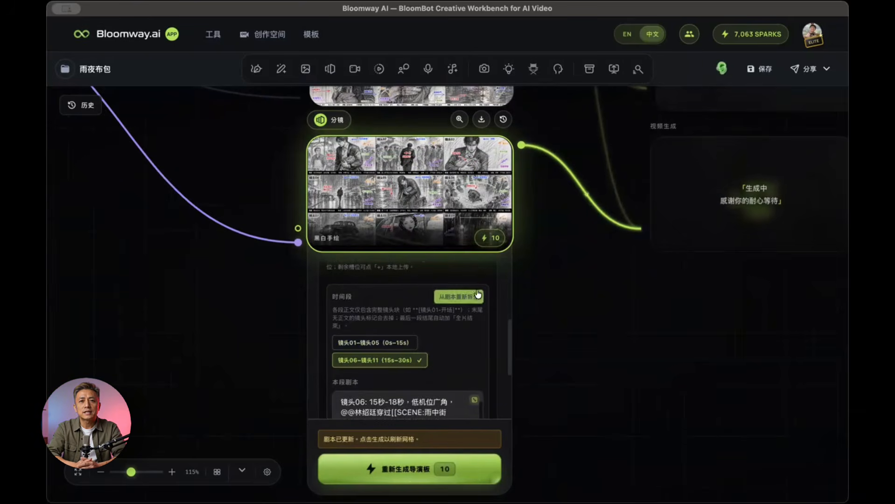
{"action": "left_click", "coordinate": [642, 381]}
{"action": "scroll", "coordinate": [642, 382], "scroll_direction": "down", "scroll_amount": 5}
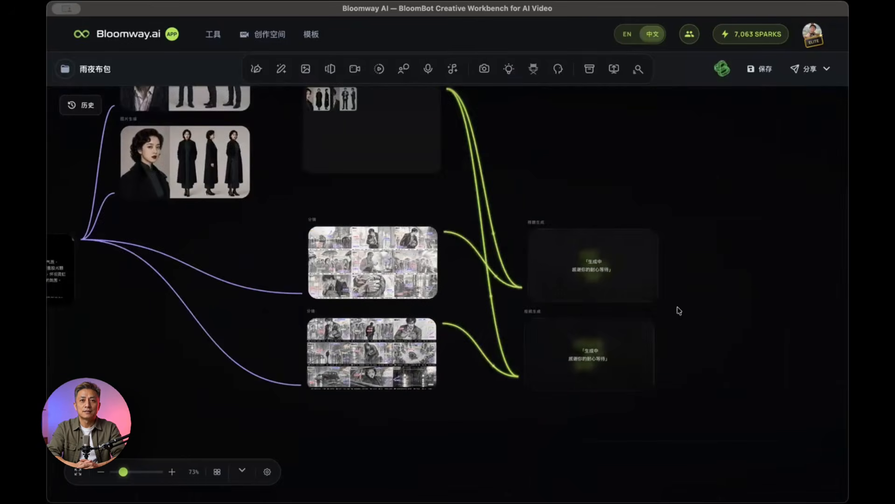
- Label the video node generated from the first storyboard as 1
{"action": "scroll", "coordinate": [749, 283], "scroll_direction": "right", "scroll_amount": 4}
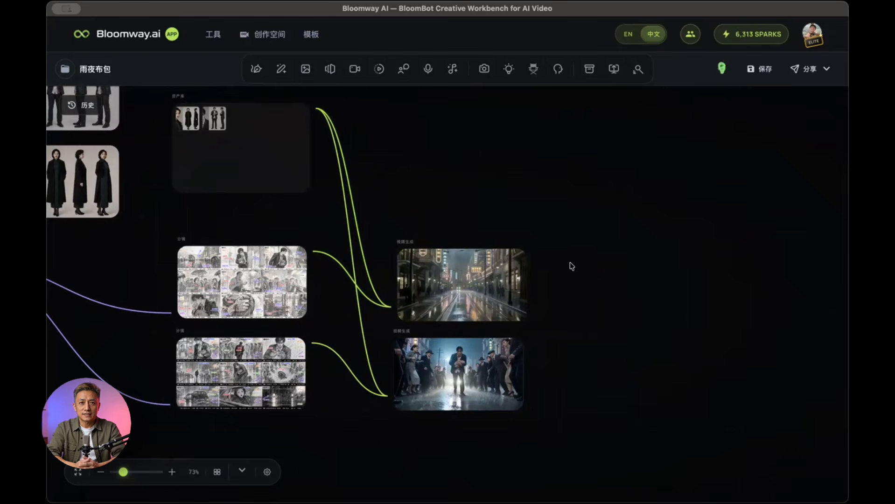
{"action": "scroll", "coordinate": [572, 266], "scroll_direction": "right", "scroll_amount": 1}
{"action": "left_click", "coordinate": [423, 247]}
{"action": "scroll", "coordinate": [423, 247], "scroll_direction": "up", "scroll_amount": 4}
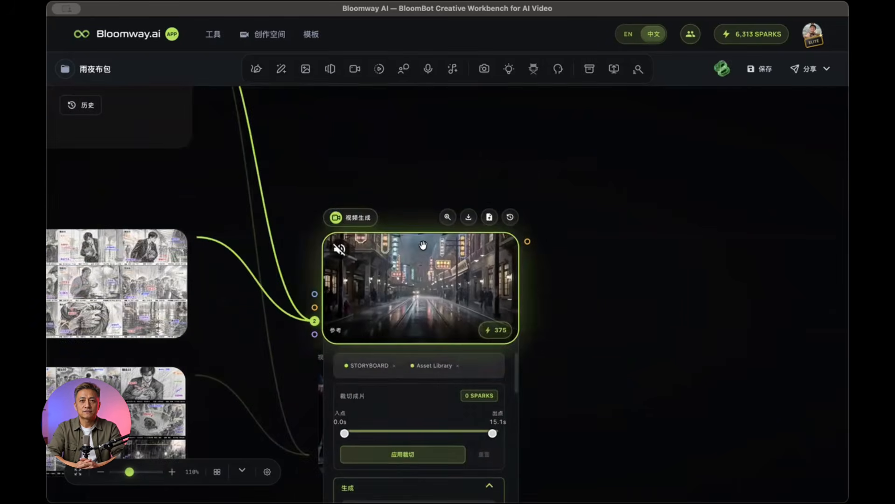
{"action": "left_click", "coordinate": [650, 285]}
{"action": "left_click", "coordinate": [356, 221]}
{"action": "left_click", "coordinate": [357, 221]}
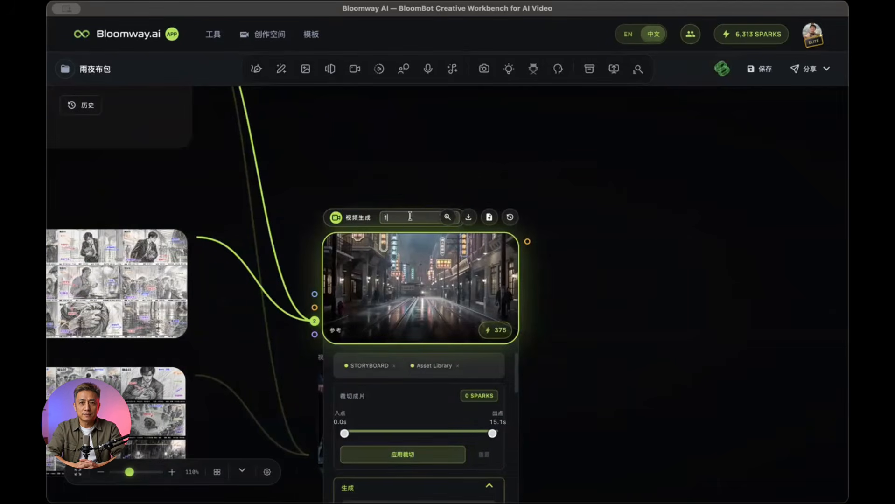
{"action": "key", "text": "Return"}
{"action": "left_click", "coordinate": [623, 279]}
- Label the video node generated from the second storyboard as 2
{"action": "left_click", "coordinate": [389, 376]}
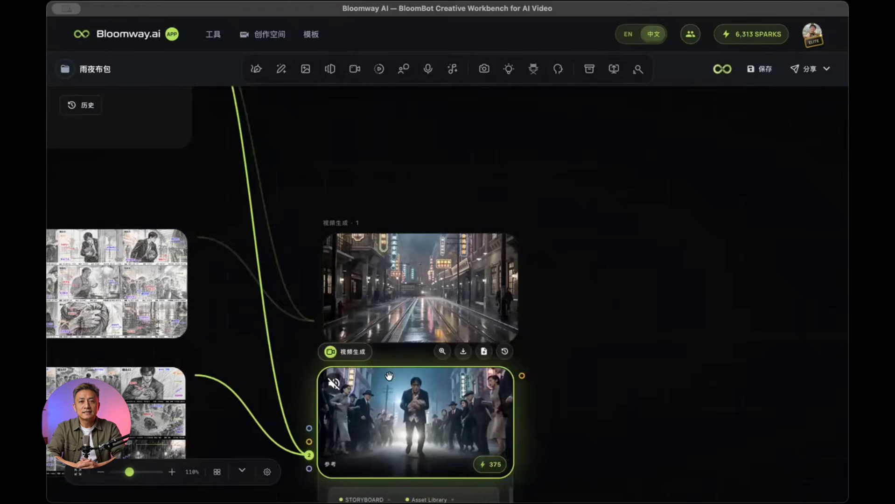
{"action": "left_click", "coordinate": [359, 352]}
{"action": "key", "text": "Return"}
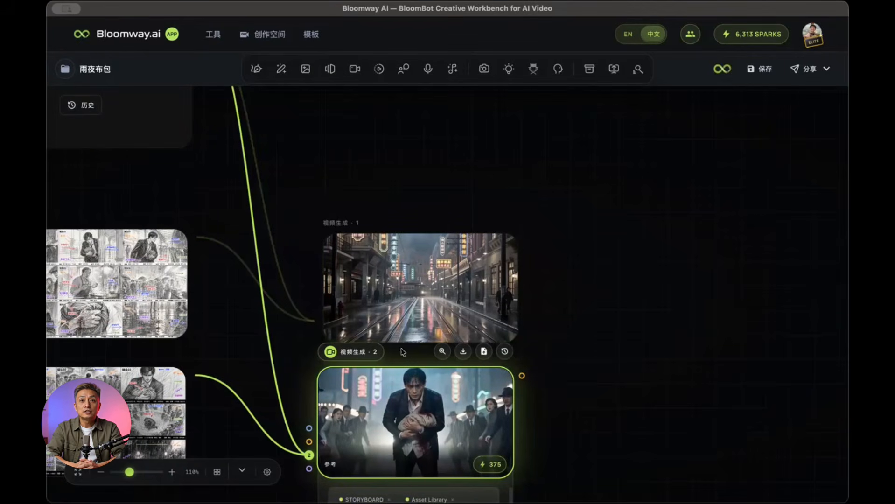
{"action": "left_click", "coordinate": [551, 334]}
- Add a 渲染 node beside the two video nodes and auto-connect both videos to it
{"action": "scroll", "coordinate": [552, 334], "scroll_direction": "down", "scroll_amount": 5}
{"action": "scroll", "coordinate": [551, 334], "scroll_direction": "right", "scroll_amount": 1}
{"action": "left_click", "coordinate": [387, 280]}
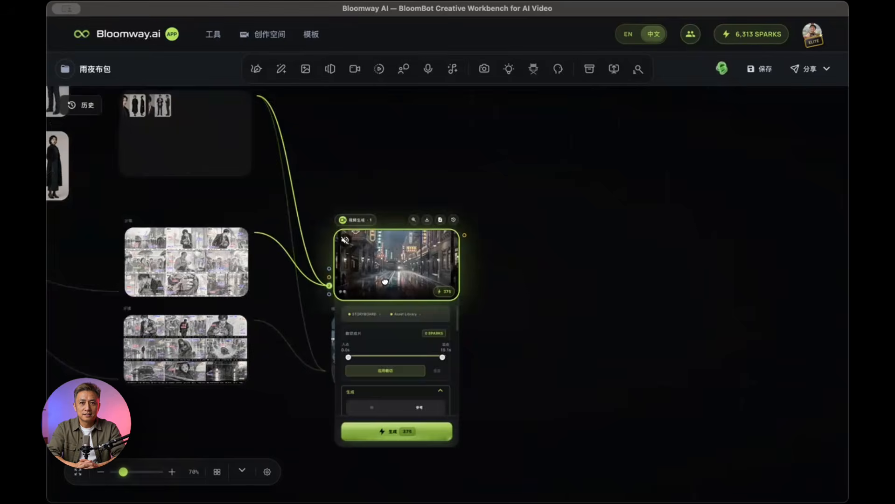
{"action": "left_click", "coordinate": [507, 282]}
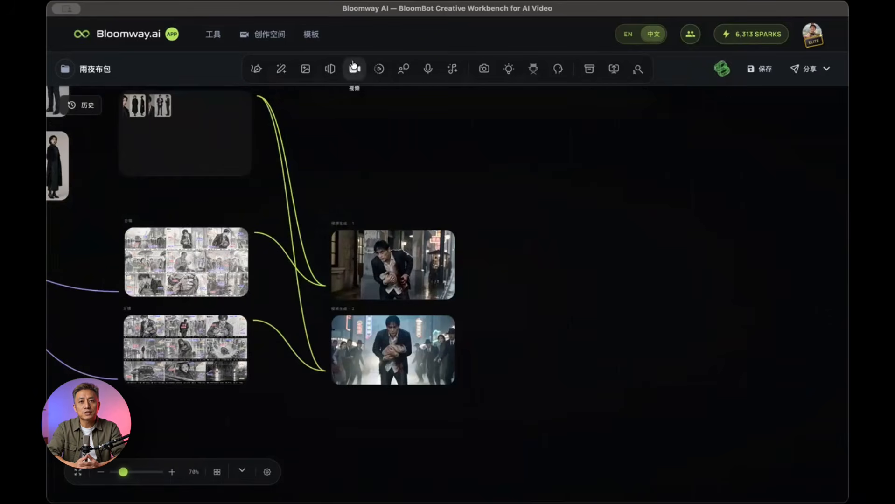
{"action": "left_click_drag", "start_coordinate": [379, 69], "coordinate": [559, 261]}
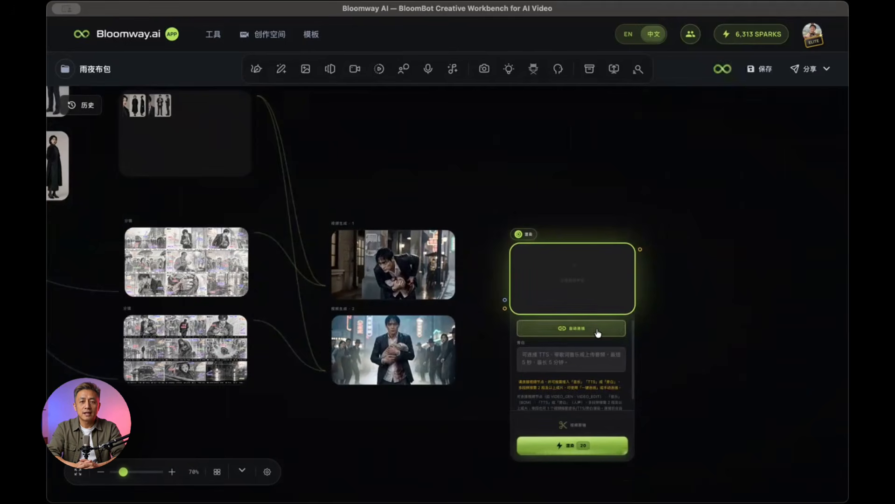
{"action": "left_click", "coordinate": [597, 330]}
{"action": "mouse_move", "coordinate": [562, 284]}
{"action": "left_mouse_down"}
{"action": "mouse_move", "coordinate": [573, 260]}
{"action": "mouse_move", "coordinate": [575, 289]}
{"action": "left_mouse_up"}
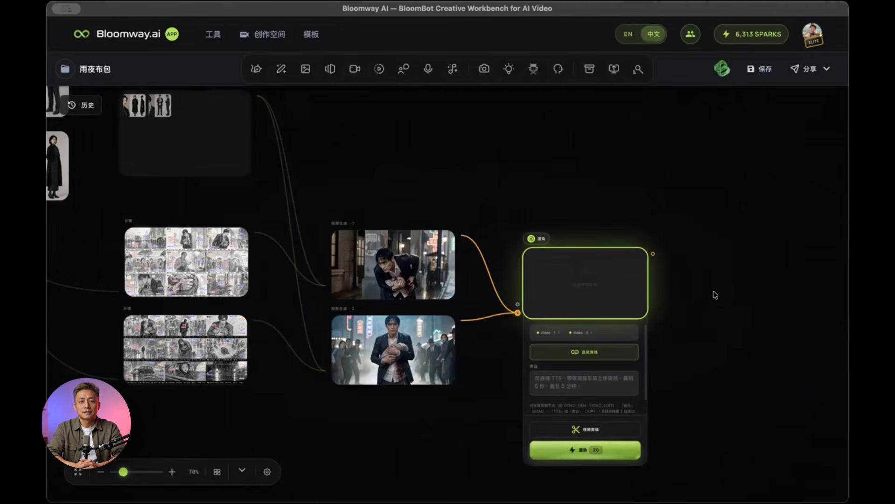
- Open the two connected videos in the 渲染 node's video editor
{"action": "left_click", "coordinate": [687, 303]}
{"action": "scroll", "coordinate": [687, 303], "scroll_direction": "down", "scroll_amount": 1}
{"action": "scroll", "coordinate": [687, 304], "scroll_direction": "right", "scroll_amount": 1}
{"action": "left_click", "coordinate": [508, 234]}
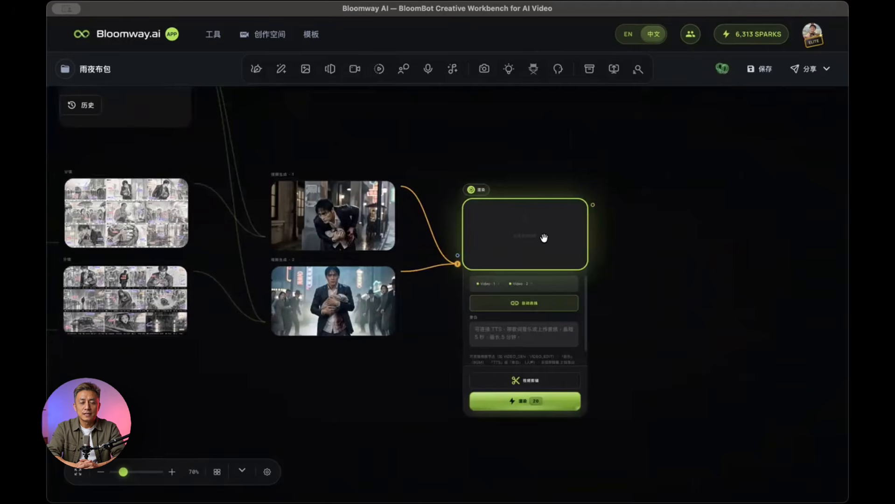
{"action": "left_click", "coordinate": [555, 400]}
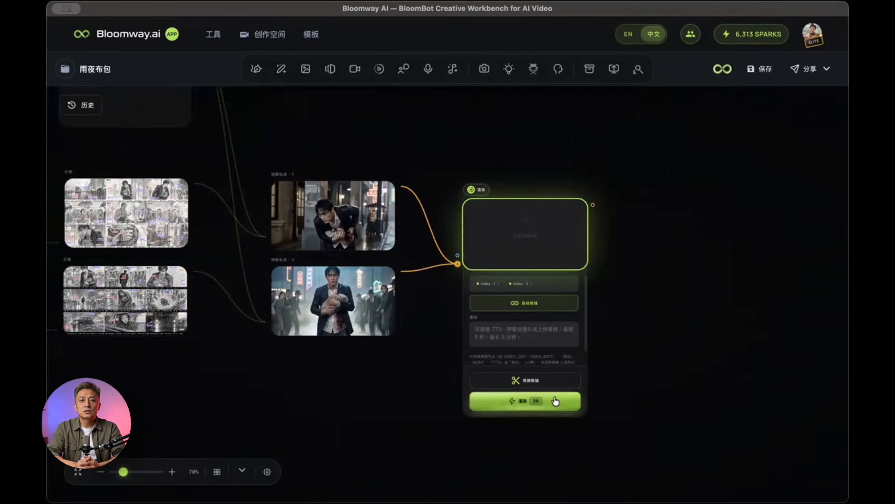
{"action": "mouse_move", "coordinate": [332, 212]}
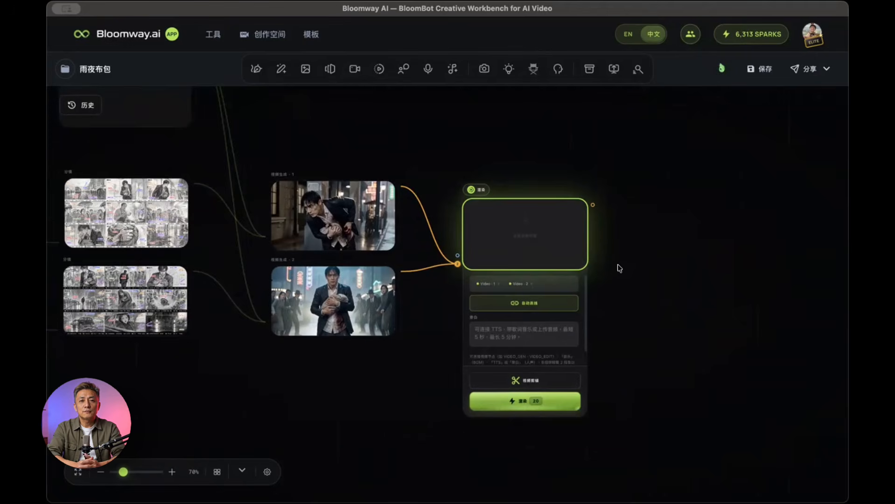
{"action": "left_click", "coordinate": [531, 384]}
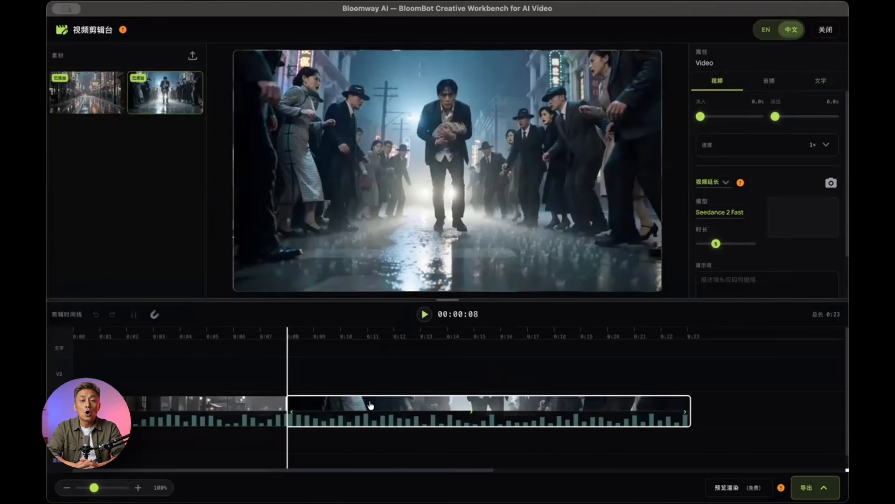
- Apply the timeline's magnet function and scrub through both clips to preview their frames
{"action": "left_click", "coordinate": [154, 315]}
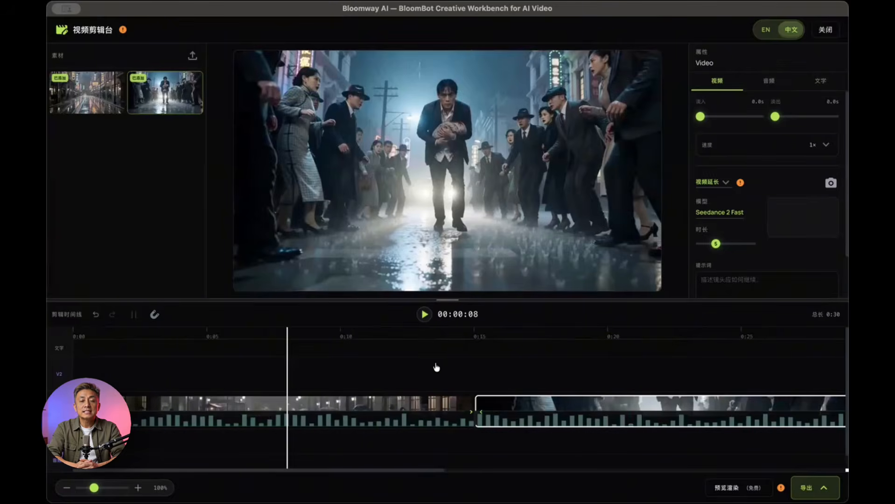
{"action": "left_click", "coordinate": [499, 350]}
{"action": "left_click", "coordinate": [363, 344]}
{"action": "left_click", "coordinate": [261, 341]}
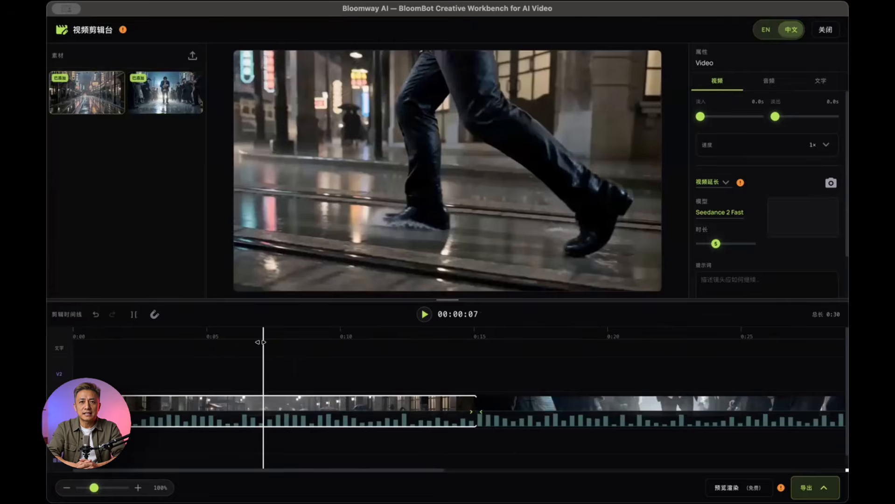
{"action": "left_click", "coordinate": [348, 354]}
{"action": "left_click", "coordinate": [592, 355]}
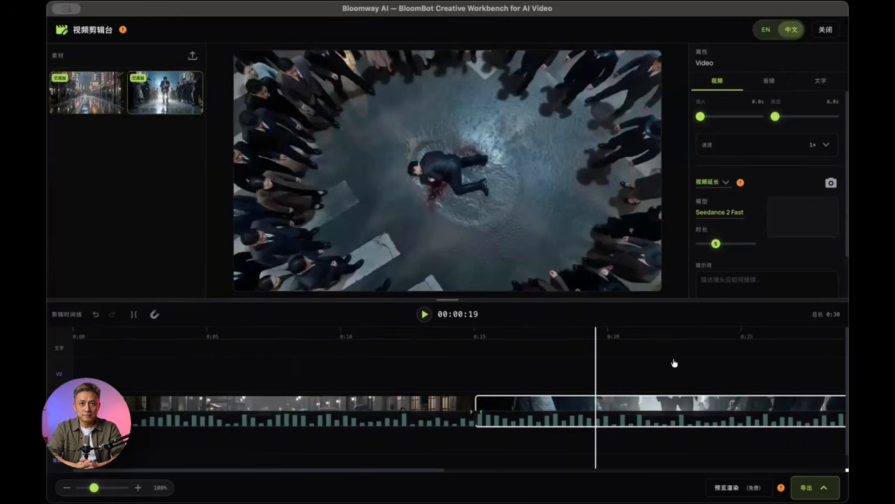
{"action": "left_click", "coordinate": [675, 358]}
{"action": "left_click", "coordinate": [748, 347]}
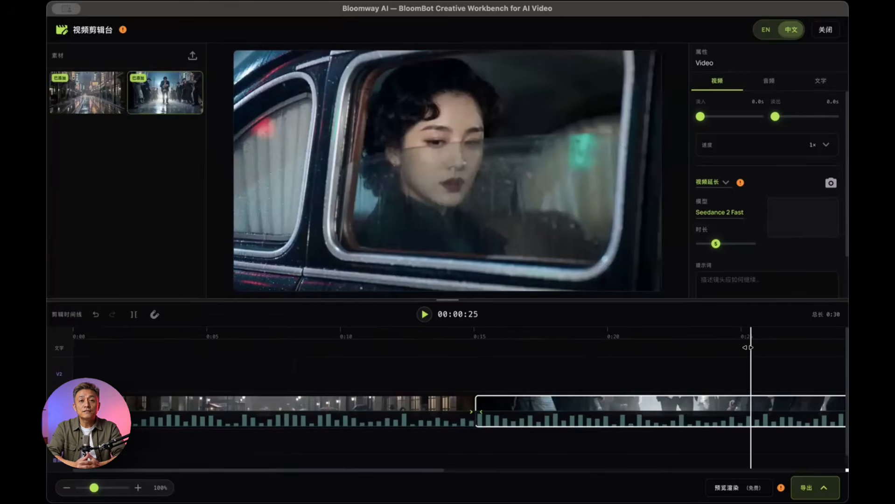
- Close the video editor and deselect the first of the two character assets in the 资产库 node
{"action": "left_click", "coordinate": [827, 32]}
{"action": "left_click", "coordinate": [271, 126]}
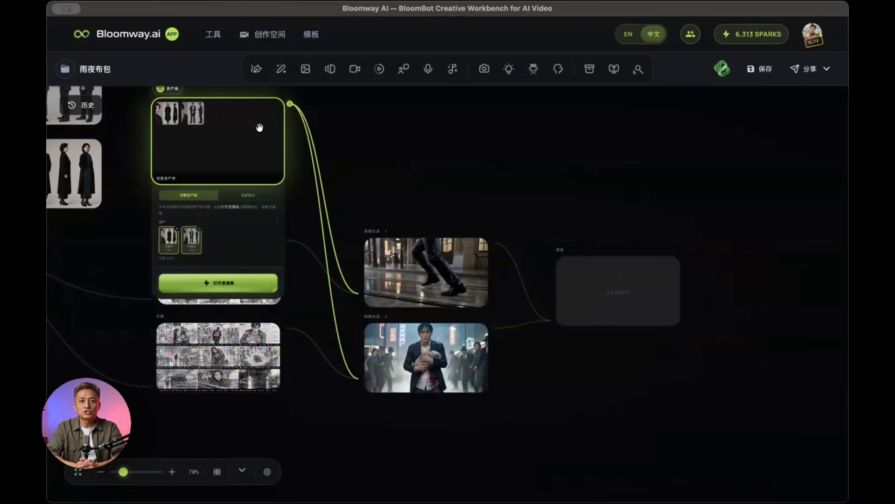
{"action": "left_click", "coordinate": [177, 233]}
- Regenerate the first storyboard's video in the 视频生成 · 1 node
{"action": "left_click", "coordinate": [472, 301]}
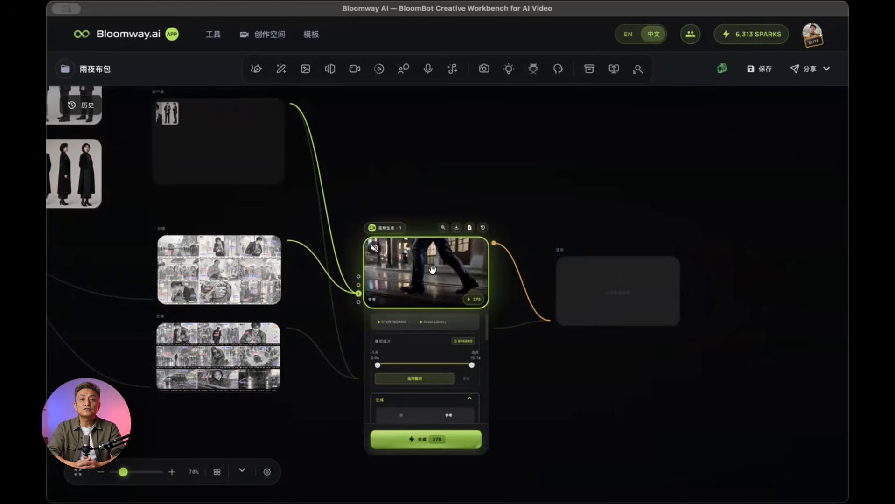
{"action": "left_click", "coordinate": [473, 303]}
{"action": "left_click", "coordinate": [601, 174]}
- Open the settings of the 视频生成 · 2 node to reach its clip trimming range
{"action": "scroll", "coordinate": [603, 171], "scroll_direction": "up", "scroll_amount": 2}
{"action": "scroll", "coordinate": [603, 170], "scroll_direction": "down", "scroll_amount": 4}
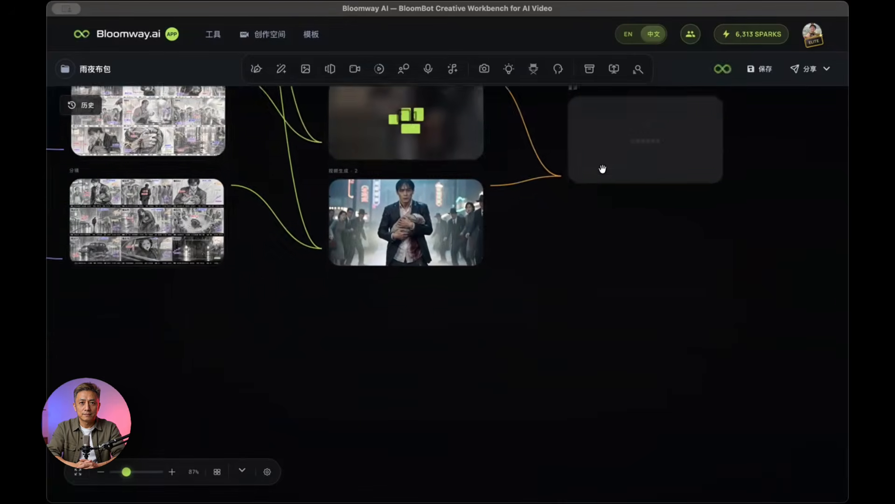
{"action": "left_click", "coordinate": [415, 219]}
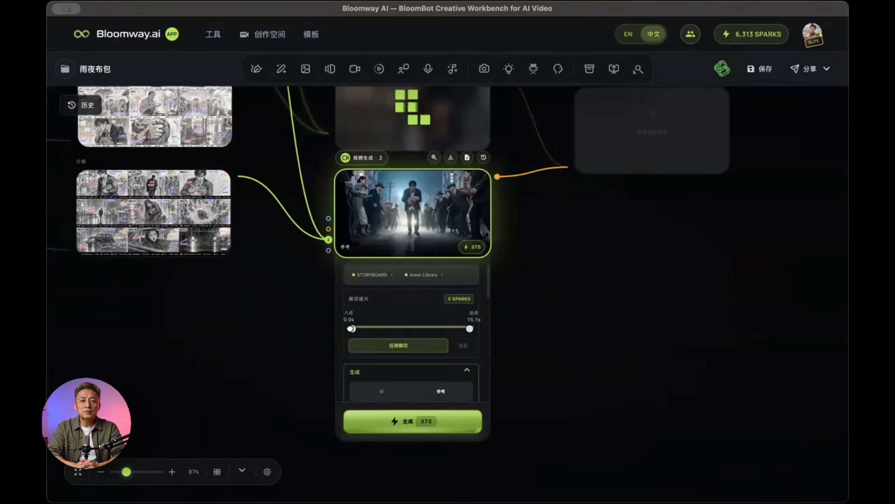
- Try the second video's trim range with an in point of 2.8s, and return the in point to 0.0s
{"action": "left_click_drag", "start_coordinate": [351, 328], "coordinate": [374, 328]}
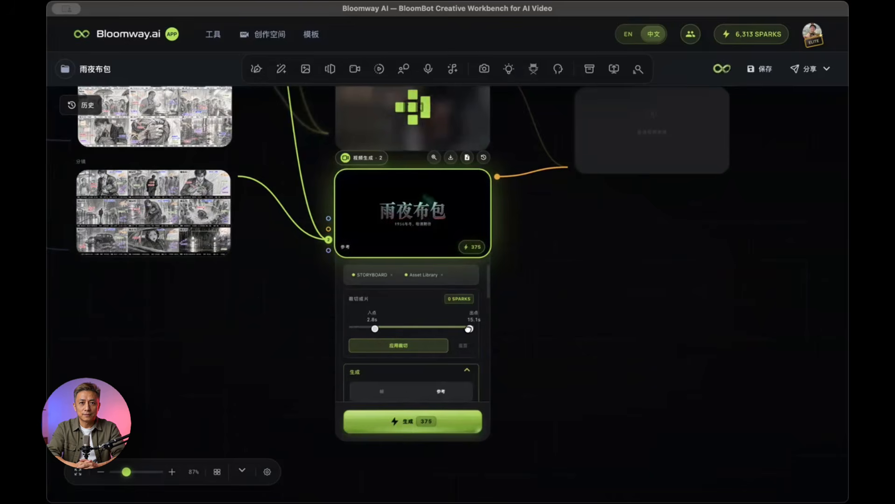
{"action": "left_click_drag", "start_coordinate": [468, 329], "coordinate": [450, 329]}
{"action": "left_click_drag", "start_coordinate": [446, 329], "coordinate": [478, 325]}
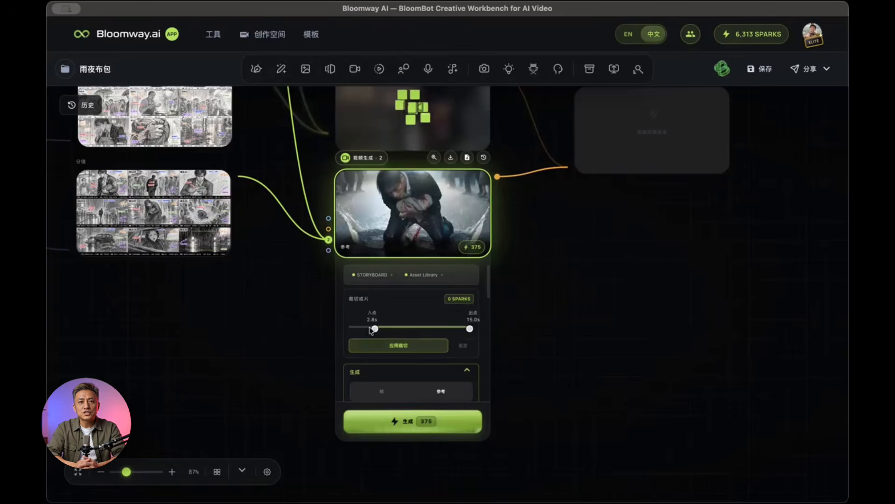
{"action": "left_click_drag", "start_coordinate": [371, 333], "coordinate": [336, 326]}
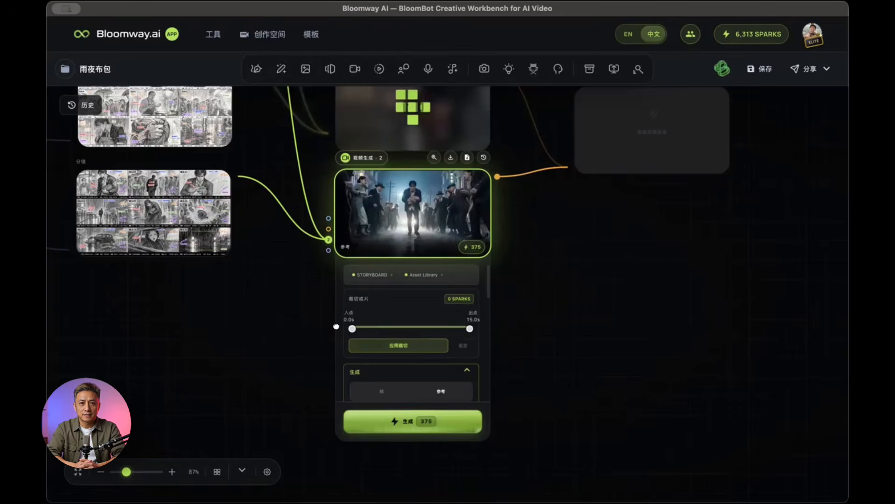
- Set the second video's out point to 13.2s and apply the trim
{"action": "left_click", "coordinate": [467, 327]}
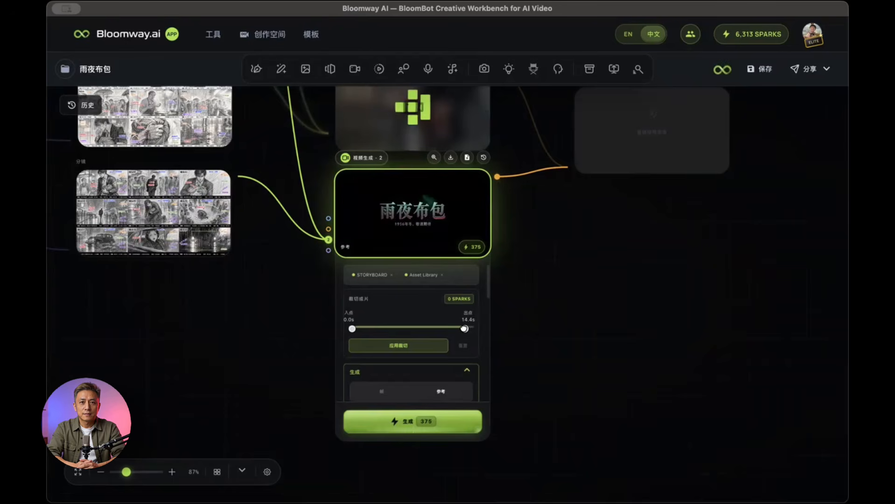
{"action": "left_click_drag", "start_coordinate": [464, 329], "coordinate": [453, 328]}
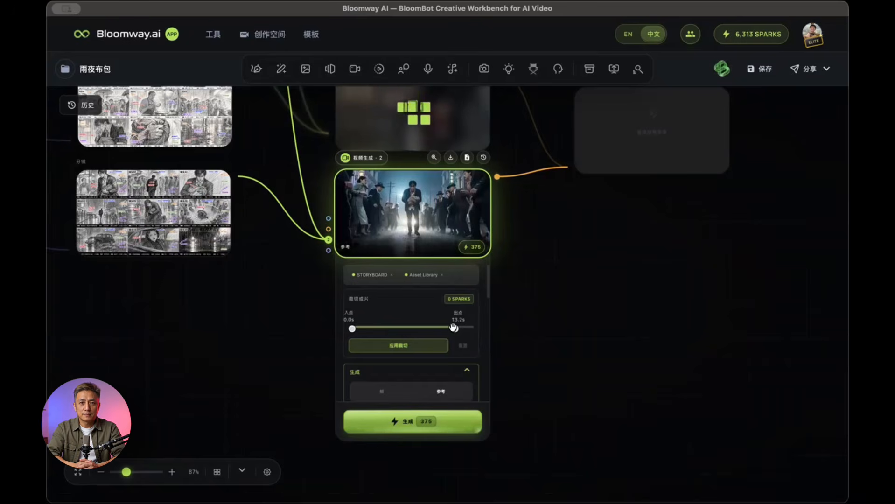
{"action": "left_click", "coordinate": [415, 346]}
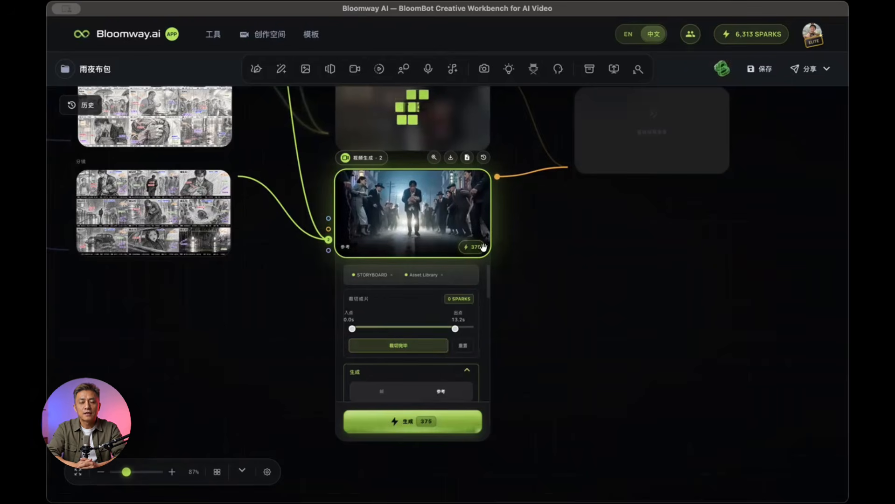
- Preview the trimmed second video enlarged, check its ending, and close the preview
{"action": "left_click", "coordinate": [433, 159]}
{"action": "left_click", "coordinate": [683, 448]}
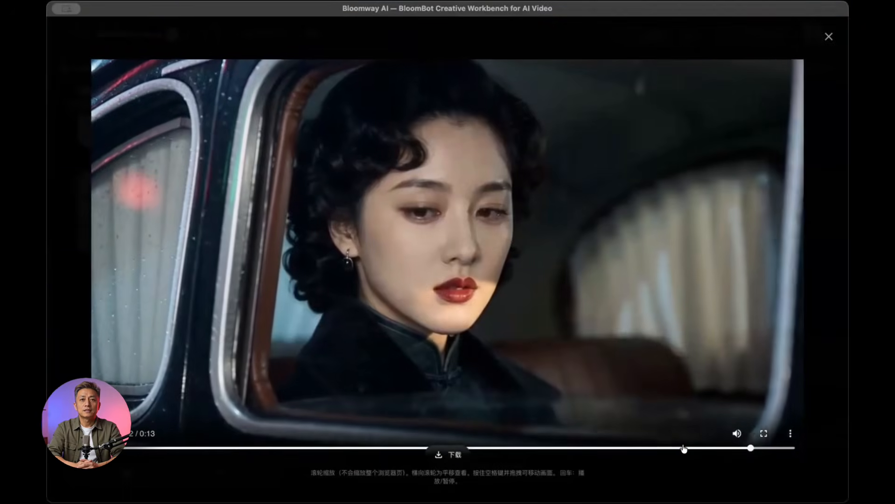
{"action": "left_click", "coordinate": [828, 37]}
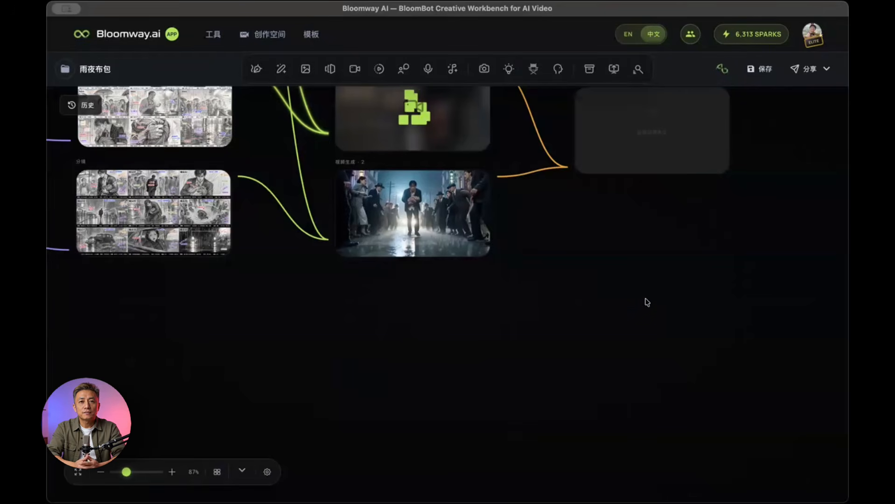
- Add a 图片生成 node below the second video node
{"action": "scroll", "coordinate": [556, 272], "scroll_direction": "down", "scroll_amount": 5}
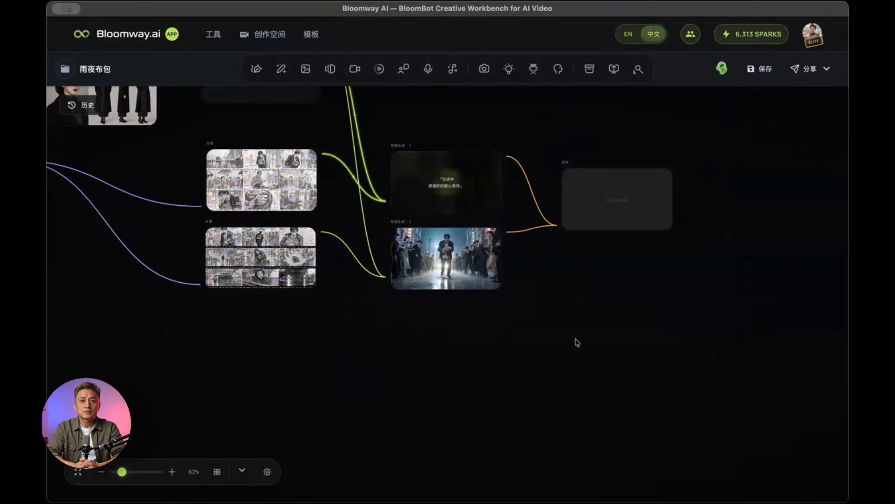
{"action": "left_click", "coordinate": [305, 70]}
{"action": "left_click_drag", "start_coordinate": [481, 334], "coordinate": [438, 360]}
{"action": "scroll", "coordinate": [446, 434], "scroll_direction": "down", "scroll_amount": 3}
{"action": "scroll", "coordinate": [447, 435], "scroll_direction": "down", "scroll_amount": 2}
{"action": "scroll", "coordinate": [579, 423], "scroll_direction": "up", "scroll_amount": 4}
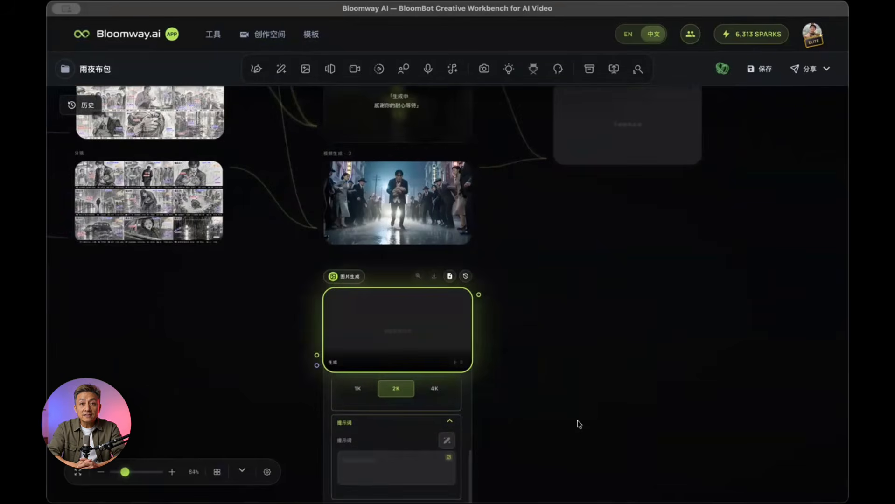
{"action": "left_click_drag", "start_coordinate": [579, 424], "coordinate": [639, 364]}
- Set the new image node's aspect ratio to 16:9
{"action": "scroll", "coordinate": [454, 355], "scroll_direction": "up", "scroll_amount": 3}
{"action": "left_click", "coordinate": [510, 388]}
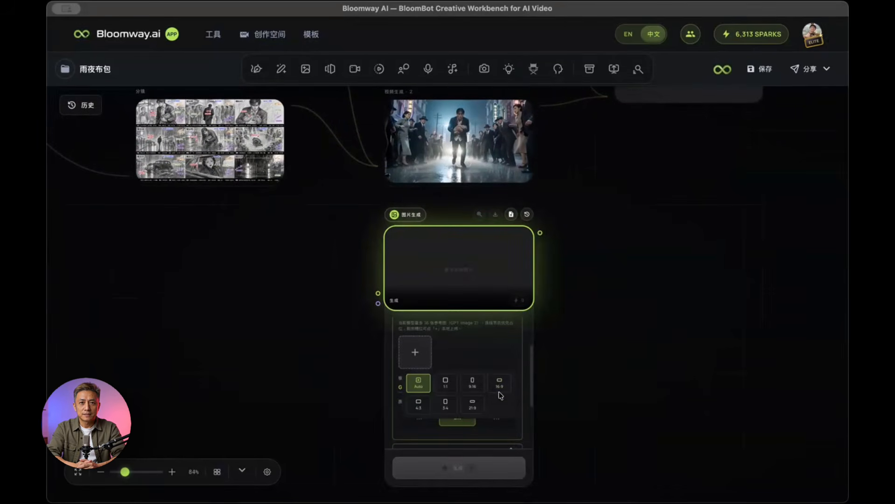
{"action": "left_click", "coordinate": [498, 384]}
- Begin the image node's prompt with "一个电影的落版，"
{"action": "scroll", "coordinate": [483, 386], "scroll_direction": "down", "scroll_amount": 3}
{"action": "left_click", "coordinate": [450, 406]}
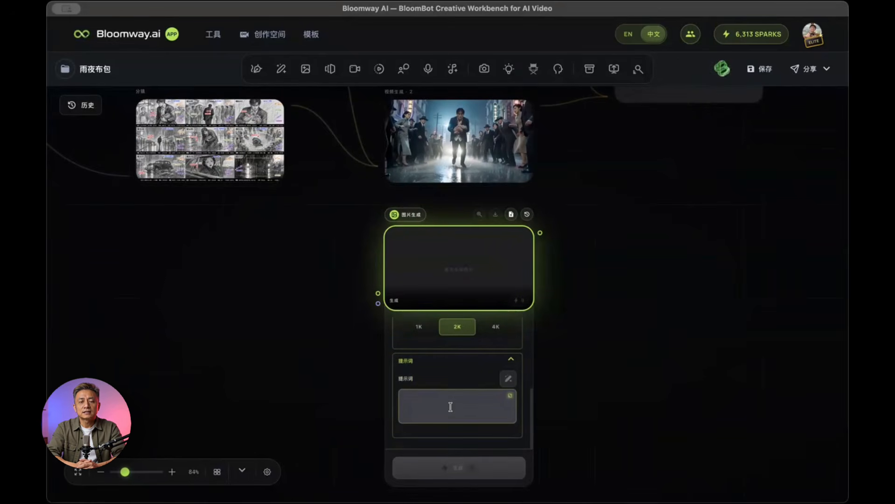
{"action": "type", "text": "一zhang"}
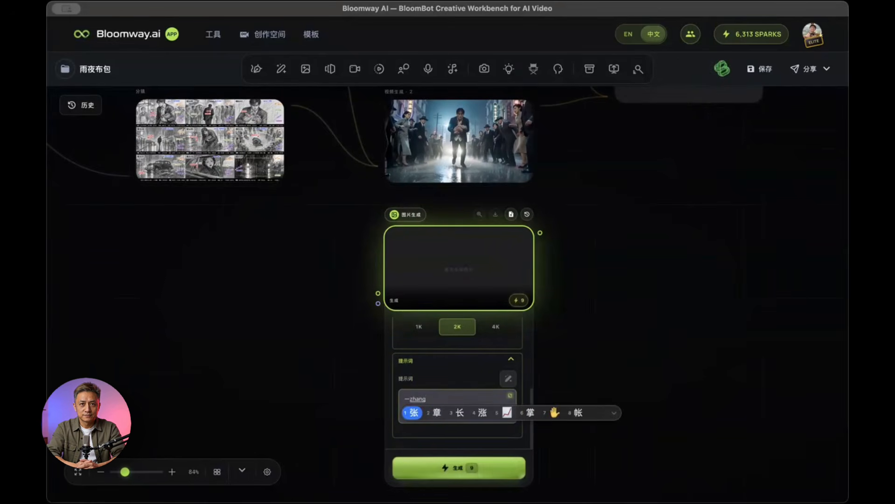
{"action": "key", "text": "space"}
{"action": "type", "text": "电影"}
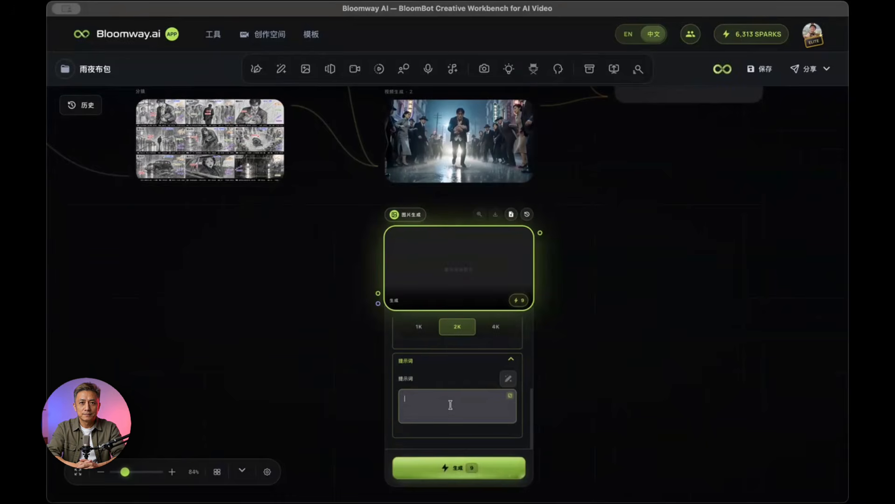
{"action": "type", "text": "一个电影的luoban"}
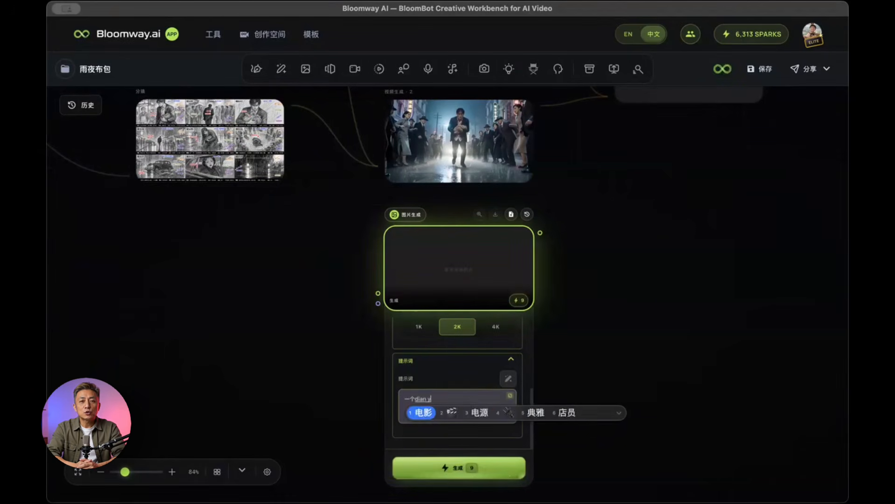
{"action": "key", "text": "space"}
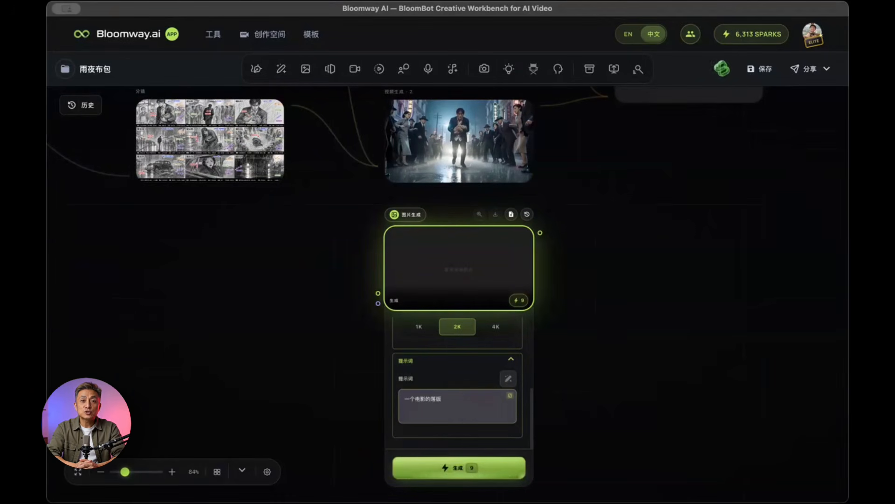
{"action": "type", "text": "，"}
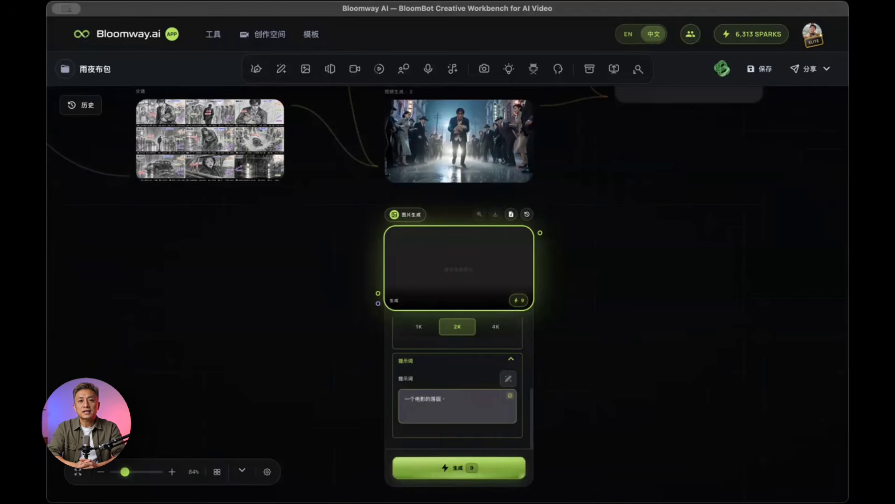
- Continue the image prompt with the background description "背景是暗色模糊的雨夜香港街道背景"
{"action": "type", "text": "hei se"}
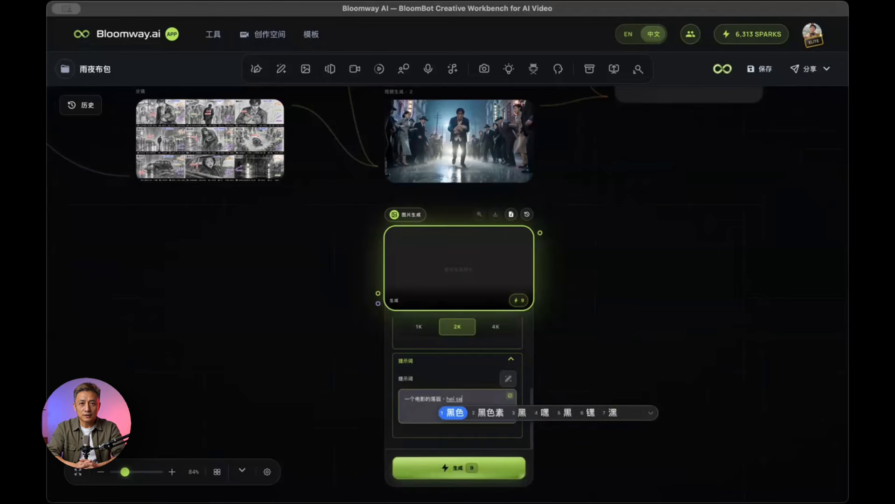
{"action": "key", "text": "space"}
{"action": "type", "text": "beijing"}
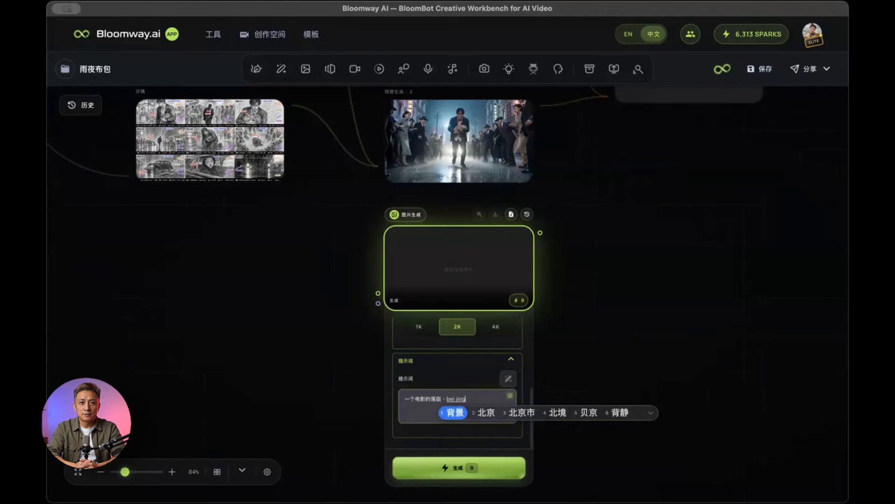
{"action": "key", "text": "space"}
{"action": "type", "text": "shi"}
{"action": "key", "text": "space"}
{"action": "type", "text": "anse"}
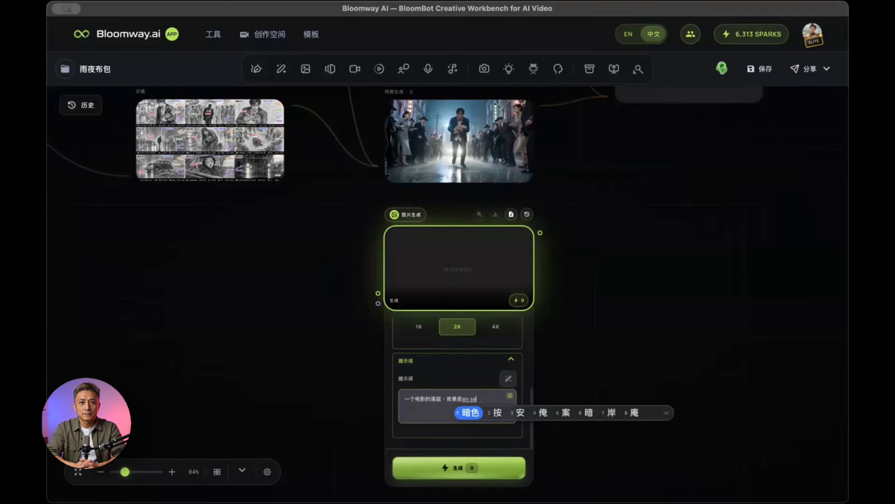
{"action": "key", "text": "space"}
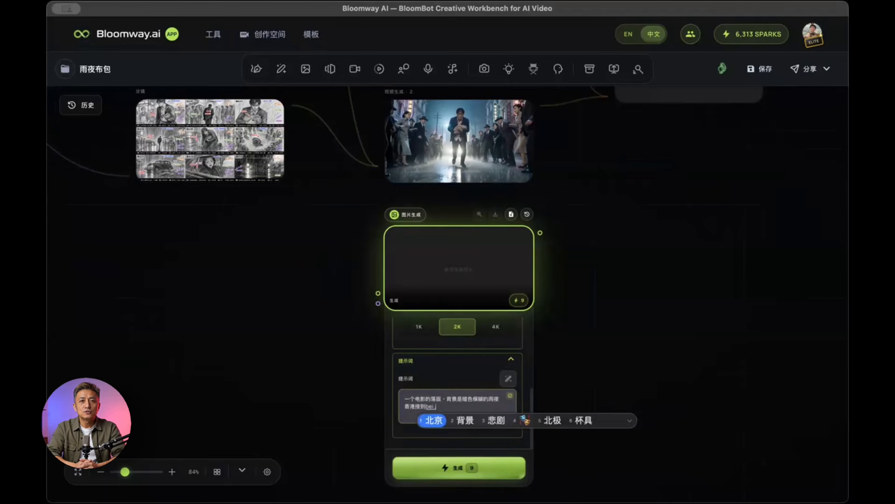
{"action": "key", "text": "BackSpace"}
{"action": "key", "text": "BackSpace"}
{"action": "key", "text": "BackSpace"}
{"action": "key", "text": "BackSpace"}
{"action": "key", "text": "BackSpace"}
{"action": "key", "text": "BackSpace"}
{"action": "type", "text": "jiedao"}
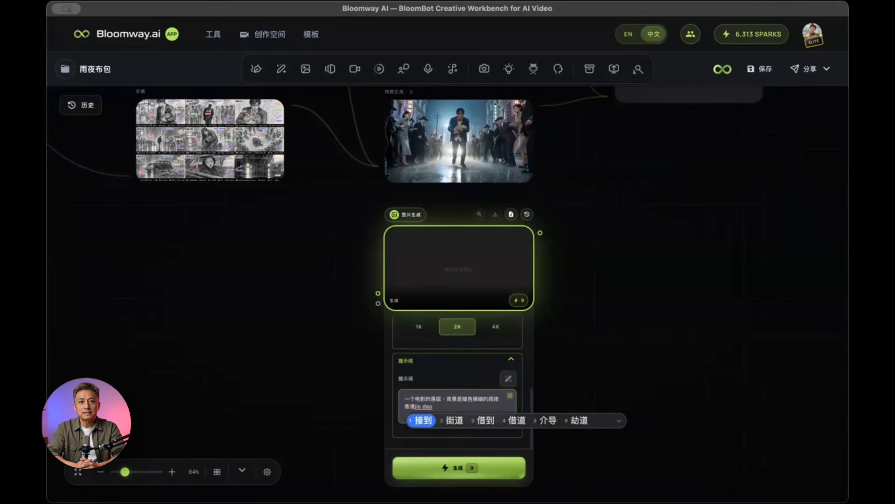
{"action": "key", "text": "Right"}
- Add the title text "，标题是“1956雨夜”" to the image prompt
{"action": "type", "text": "，标题是“”"}
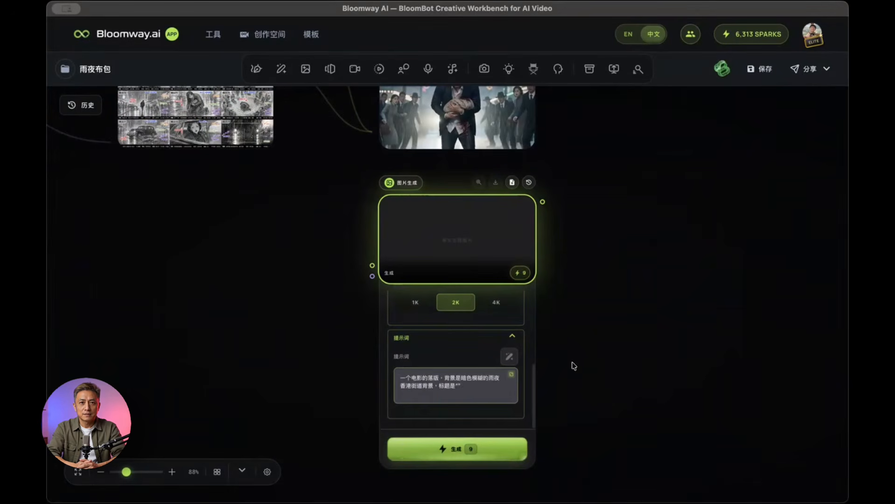
{"action": "type", "text": "1956yu"}
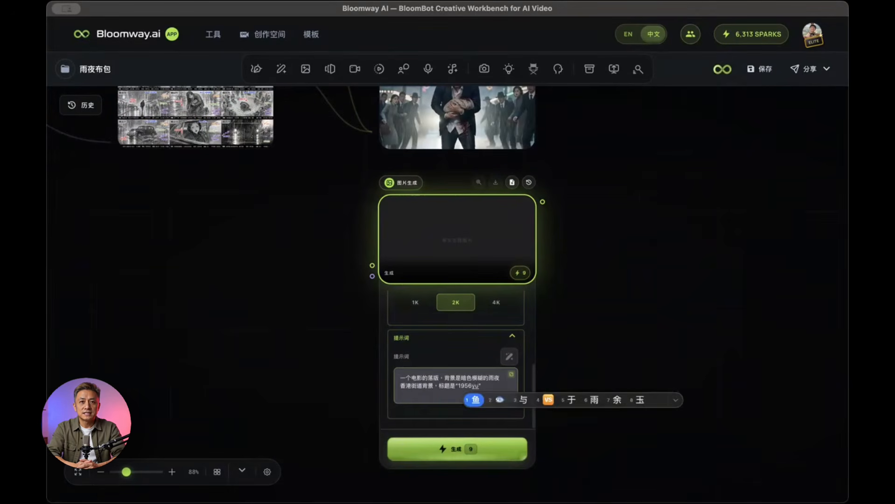
{"action": "type", "text": "ye"}
{"action": "key", "text": "space"}
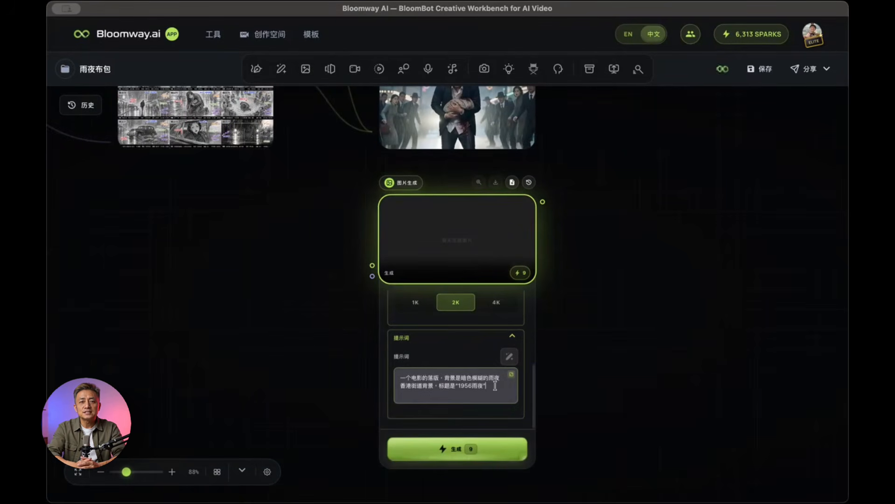
- Finish the prompt with "，副标题是：15 Aug 2026 敬请期待" and generate the end title image
{"action": "type", "text": "，fubiao"}
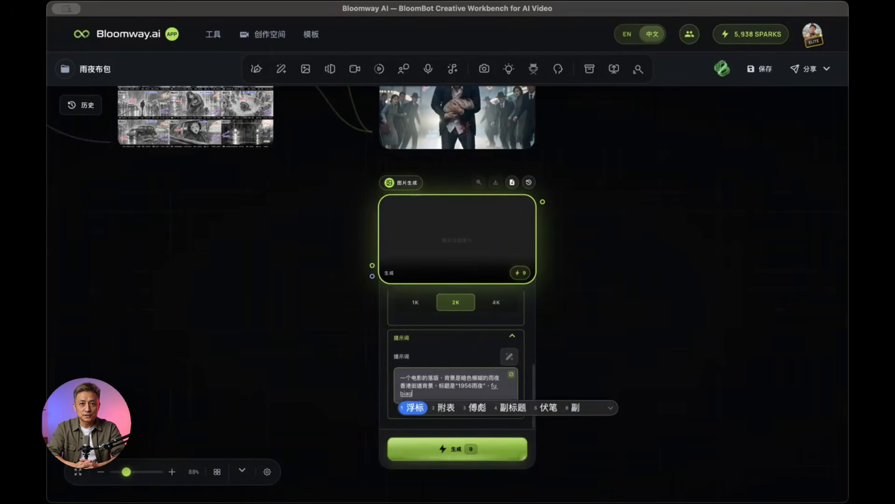
{"action": "type", "text": "tishi"}
{"action": "key", "text": "space"}
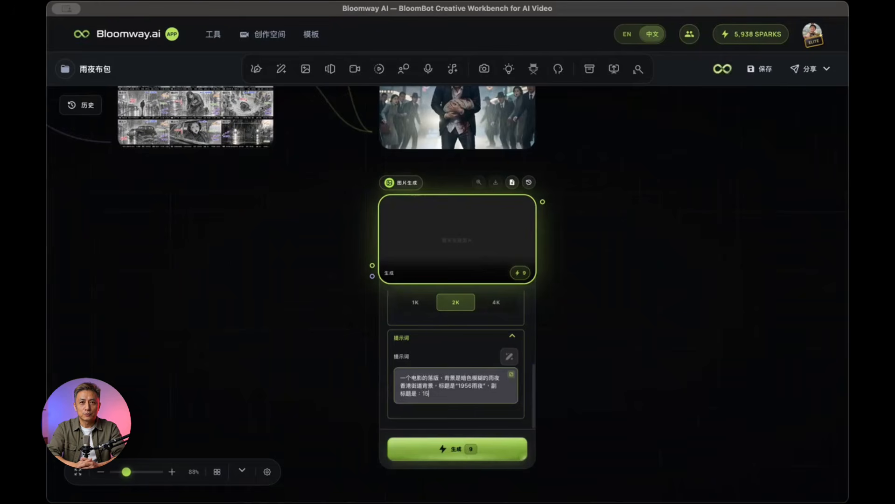
{"action": "type", "text": "：15 Aug 2026"}
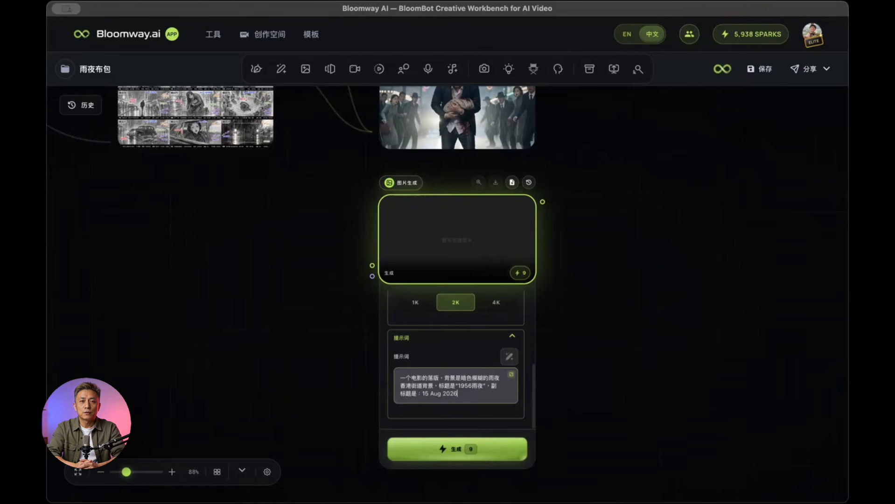
{"action": "type", "text": " shangying"}
{"action": "key", "text": "space"}
{"action": "key", "text": "BackSpace"}
{"action": "key", "text": "BackSpace"}
{"action": "type", "text": "jing"}
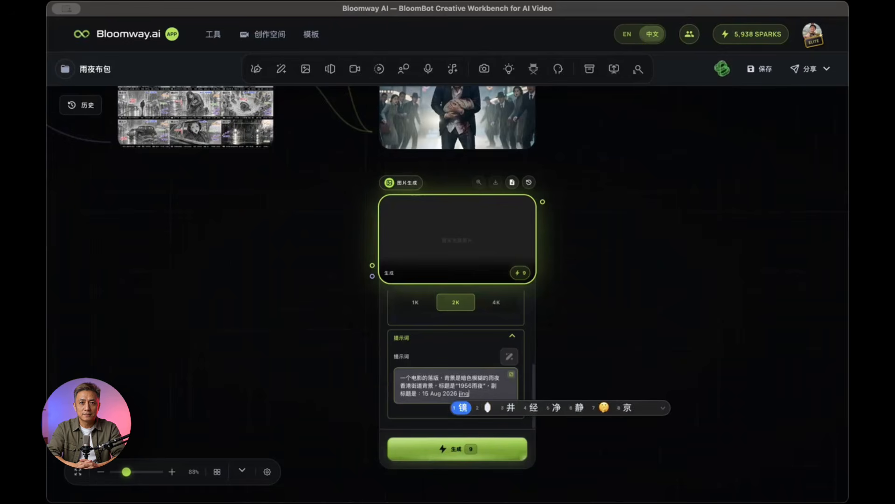
{"action": "type", "text": "g"}
{"action": "type", "text": "ingqidai"}
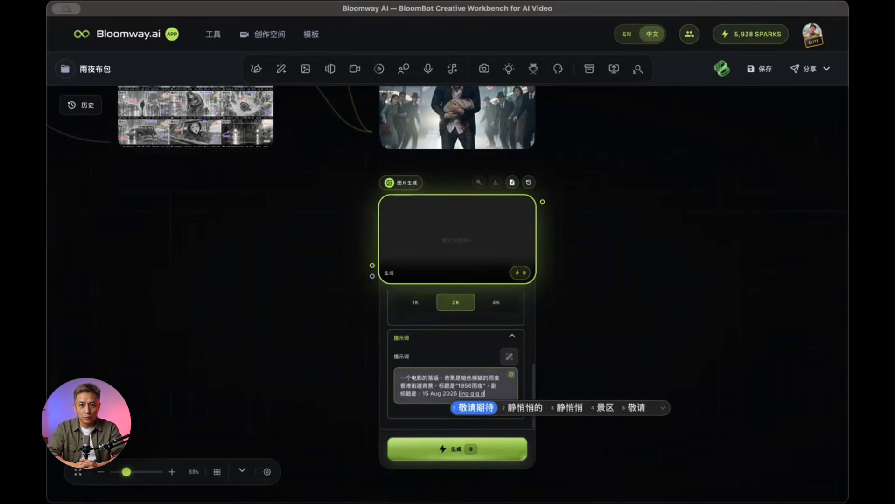
{"action": "key", "text": "space"}
{"action": "left_click", "coordinate": [508, 451]}
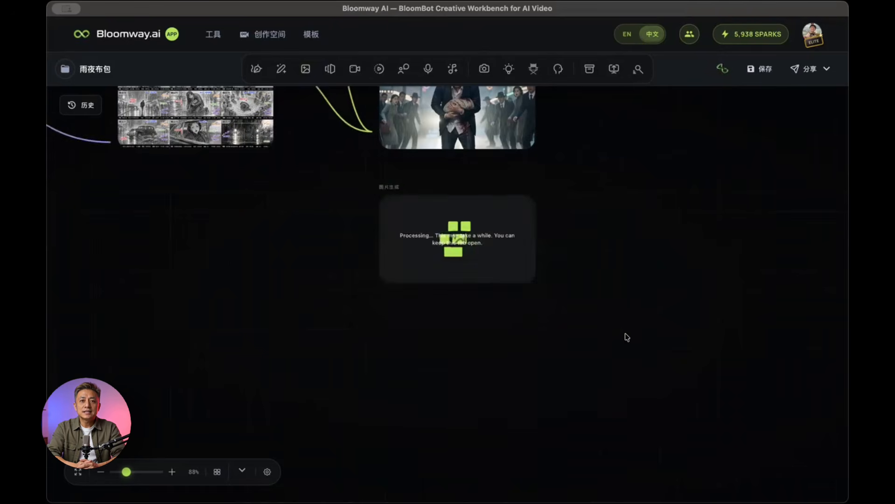
- Open the first generated video in the enlarged preview, scrub through its footage and close the preview
{"action": "left_click", "coordinate": [427, 173]}
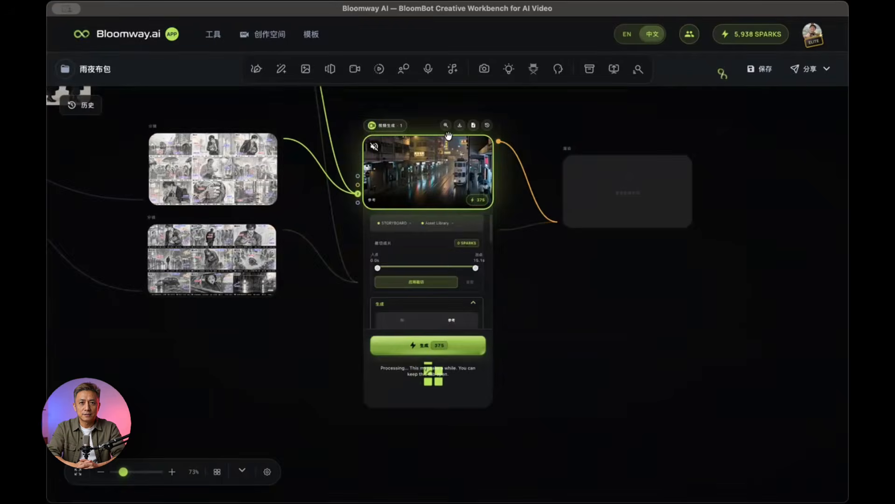
{"action": "left_click", "coordinate": [427, 173]}
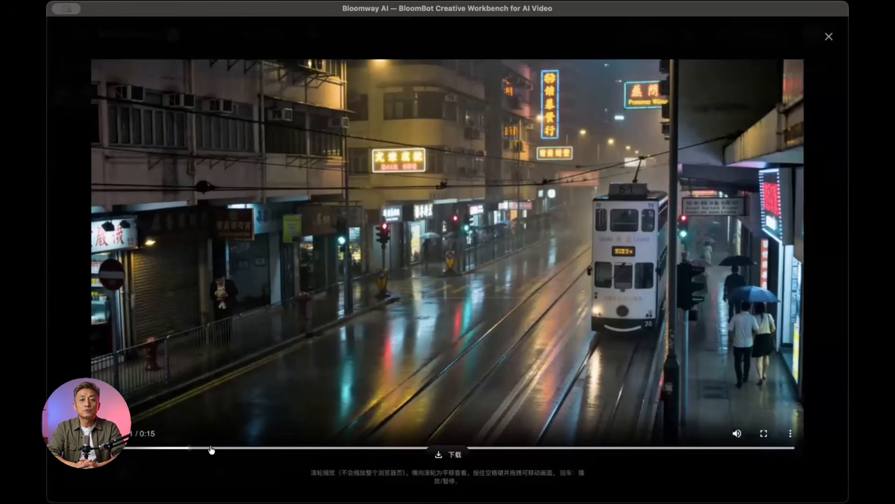
{"action": "left_click_drag", "start_coordinate": [189, 448], "coordinate": [518, 456]}
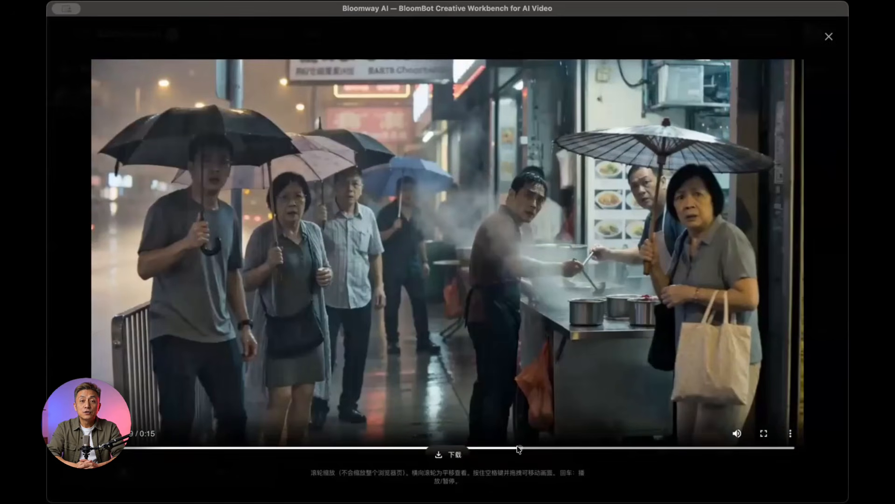
{"action": "left_click", "coordinate": [828, 37]}
- Examine the asset library node and its connections to the two video nodes
{"action": "scroll", "coordinate": [519, 329], "scroll_direction": "up", "scroll_amount": 5}
{"action": "scroll", "coordinate": [519, 329], "scroll_direction": "left", "scroll_amount": 3}
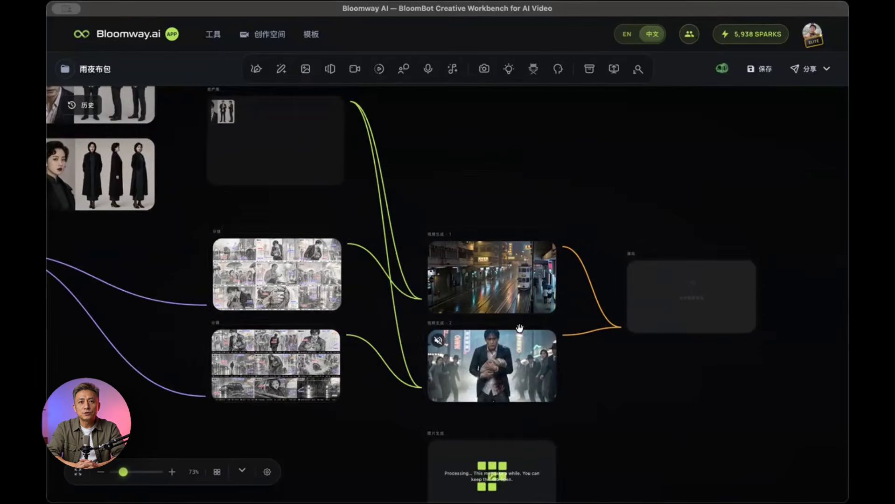
{"action": "left_click", "coordinate": [294, 145]}
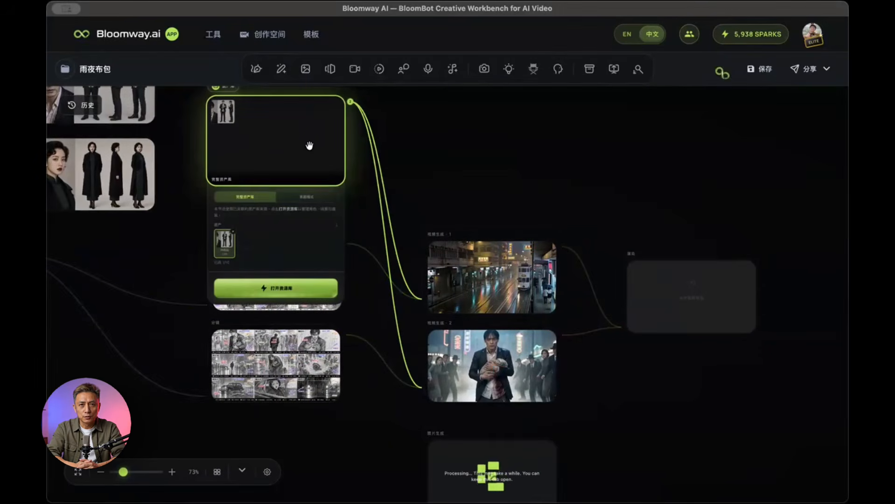
{"action": "scroll", "coordinate": [309, 143], "scroll_direction": "up", "scroll_amount": 2}
{"action": "scroll", "coordinate": [309, 144], "scroll_direction": "left", "scroll_amount": 1}
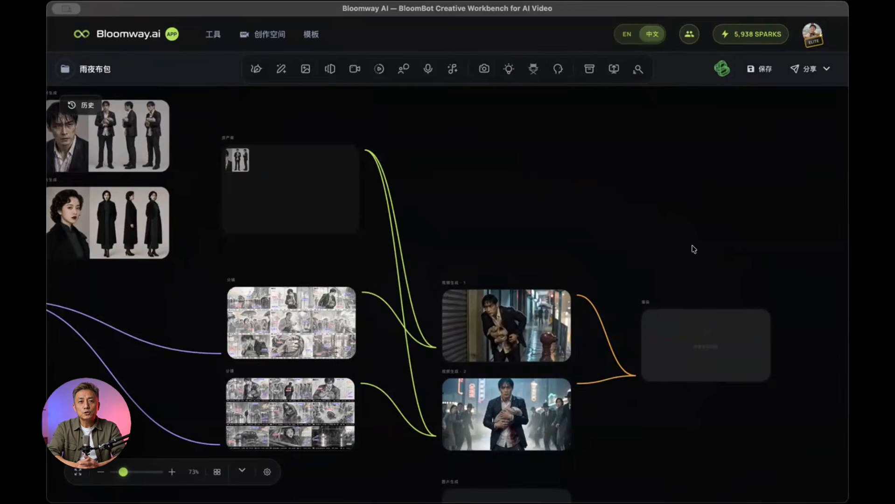
{"action": "scroll", "coordinate": [693, 248], "scroll_direction": "down", "scroll_amount": 5}
{"action": "scroll", "coordinate": [457, 176], "scroll_direction": "up", "scroll_amount": 1}
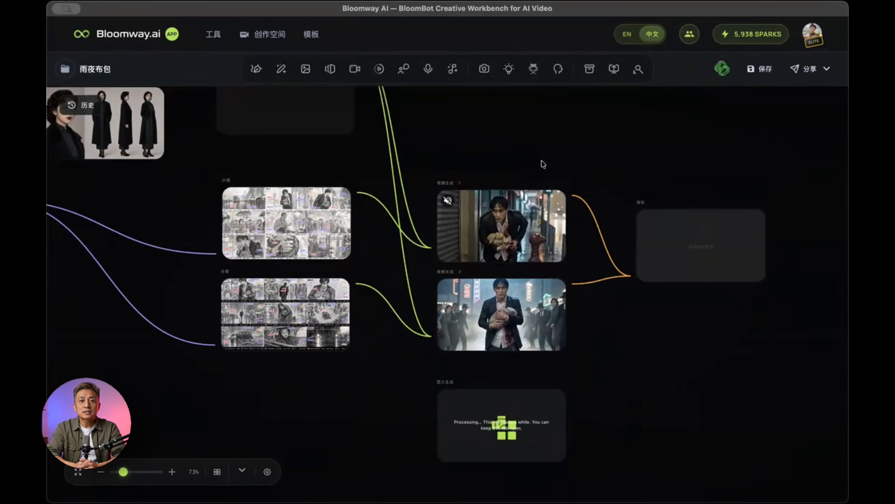
{"action": "scroll", "coordinate": [320, 175], "scroll_direction": "up", "scroll_amount": 3}
{"action": "scroll", "coordinate": [320, 175], "scroll_direction": "left", "scroll_amount": 1}
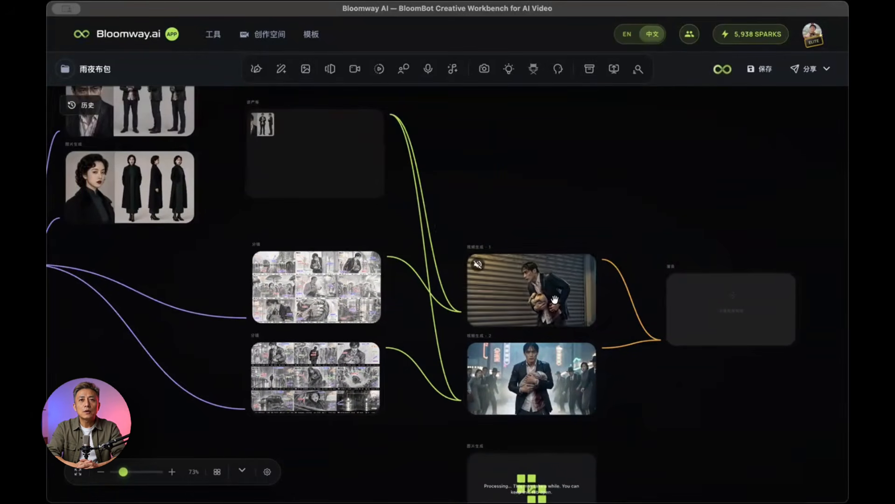
{"action": "scroll", "coordinate": [660, 239], "scroll_direction": "down", "scroll_amount": 5}
{"action": "scroll", "coordinate": [661, 240], "scroll_direction": "right", "scroll_amount": 1}
{"action": "scroll", "coordinate": [645, 341], "scroll_direction": "down", "scroll_amount": 2}
{"action": "scroll", "coordinate": [645, 341], "scroll_direction": "left", "scroll_amount": 1}
{"action": "scroll", "coordinate": [645, 342], "scroll_direction": "up", "scroll_amount": 1}
{"action": "scroll", "coordinate": [645, 342], "scroll_direction": "right", "scroll_amount": 1}
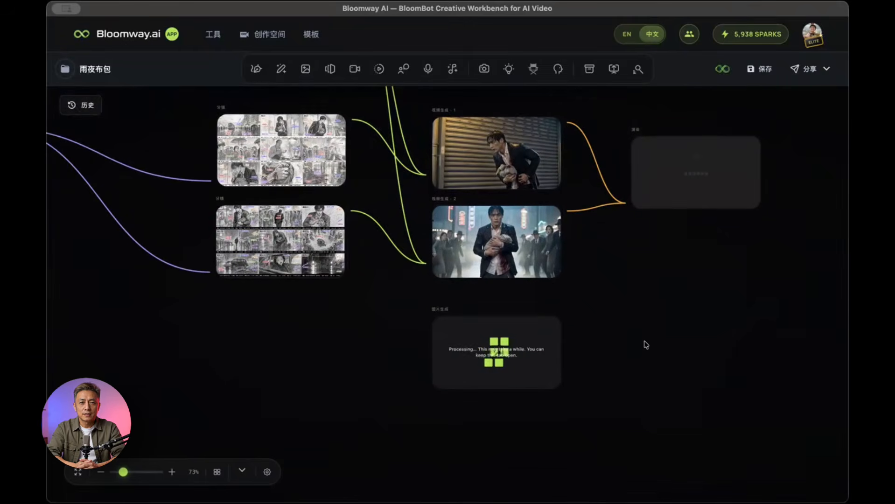
{"action": "left_click", "coordinate": [494, 342]}
{"action": "left_click", "coordinate": [636, 352]}
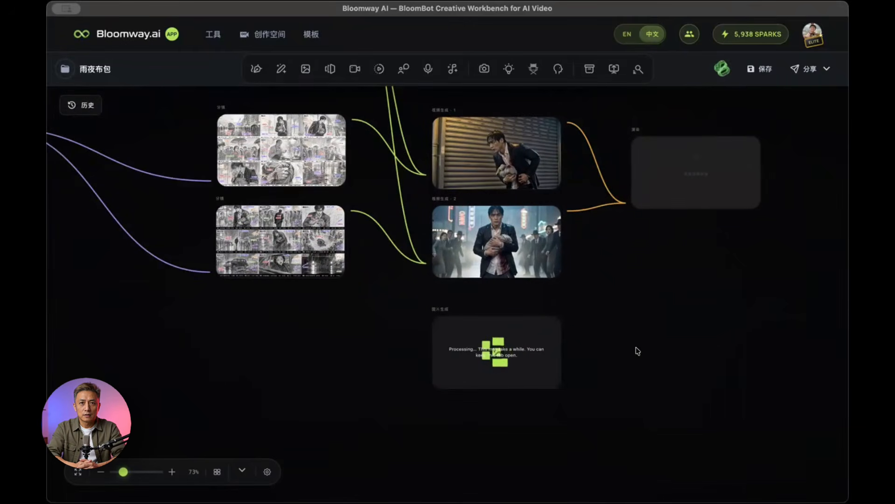
{"action": "scroll", "coordinate": [637, 351], "scroll_direction": "up", "scroll_amount": 1}
{"action": "scroll", "coordinate": [637, 351], "scroll_direction": "left", "scroll_amount": 1}
{"action": "scroll", "coordinate": [637, 351], "scroll_direction": "down", "scroll_amount": 1}
{"action": "scroll", "coordinate": [637, 351], "scroll_direction": "right", "scroll_amount": 1}
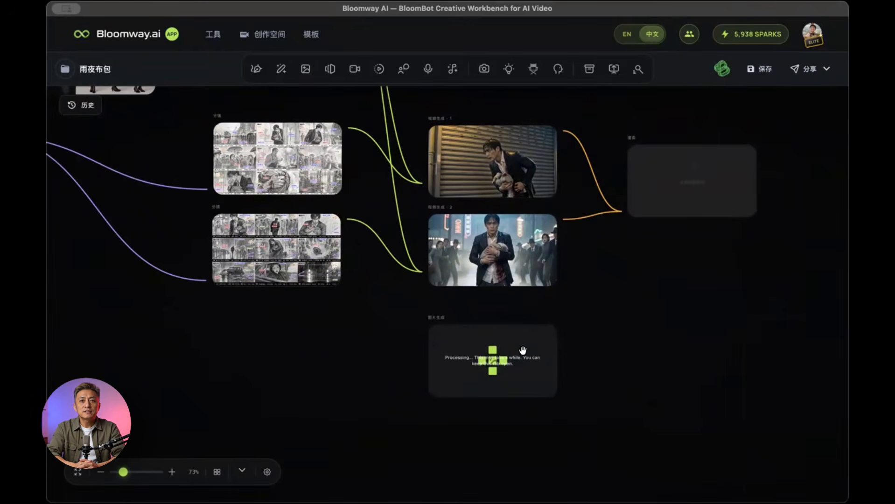
- Add an upload node and arrange it below the second video node, with the title card image moved beneath it
{"action": "left_click", "coordinate": [613, 69]}
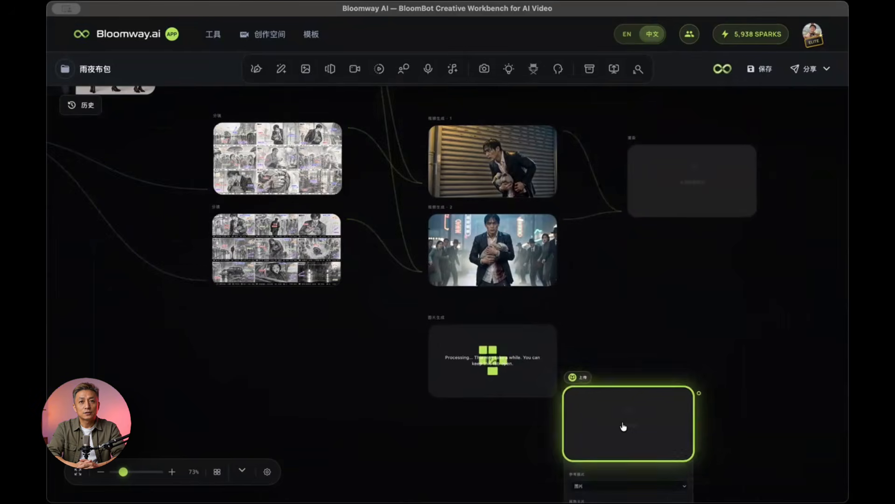
{"action": "left_click_drag", "start_coordinate": [623, 426], "coordinate": [306, 362]}
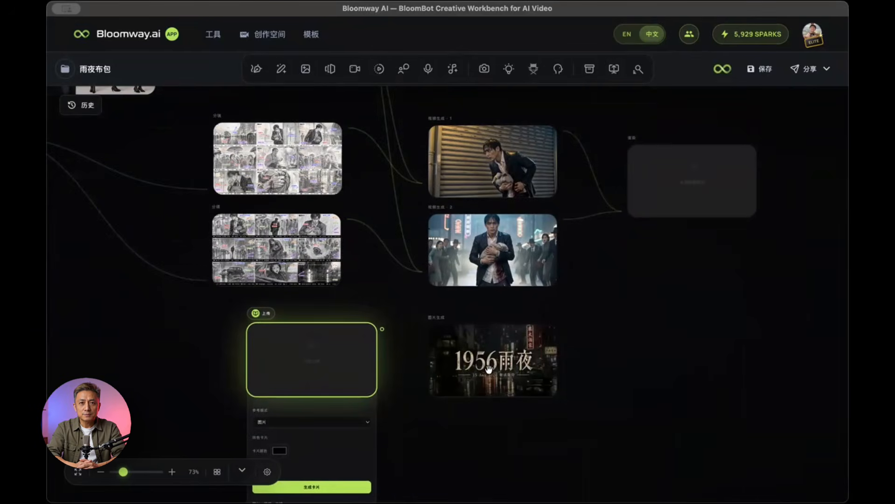
{"action": "left_click_drag", "start_coordinate": [489, 368], "coordinate": [486, 458]}
{"action": "left_click_drag", "start_coordinate": [349, 366], "coordinate": [530, 356]}
{"action": "left_click", "coordinate": [639, 355]}
{"action": "scroll", "coordinate": [620, 351], "scroll_direction": "down", "scroll_amount": 2}
{"action": "scroll", "coordinate": [620, 351], "scroll_direction": "right", "scroll_amount": 2}
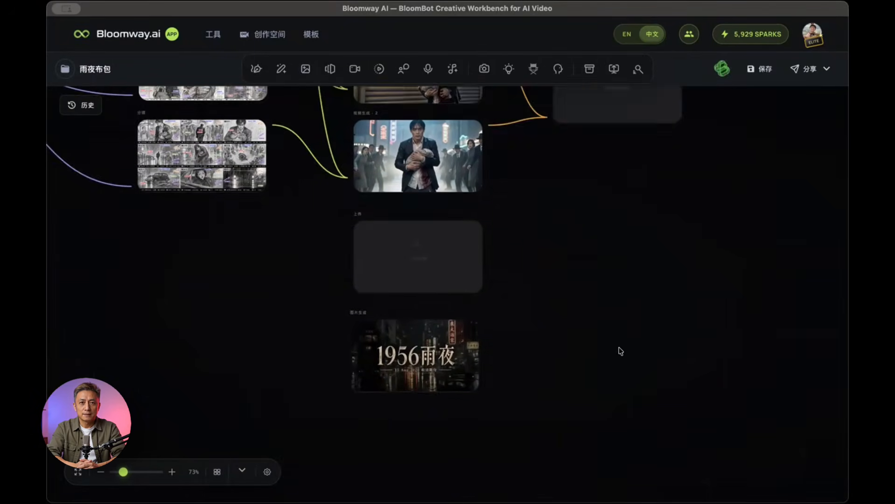
- Generate a solid black 16:9 card in the upload node
{"action": "scroll", "coordinate": [620, 351], "scroll_direction": "right", "scroll_amount": 5}
{"action": "left_click", "coordinate": [340, 252]}
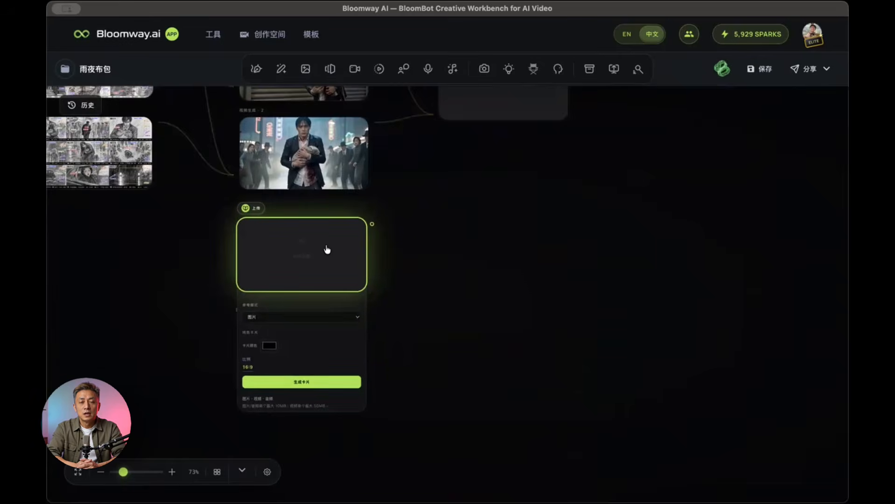
{"action": "scroll", "coordinate": [296, 345], "scroll_direction": "up", "scroll_amount": 5}
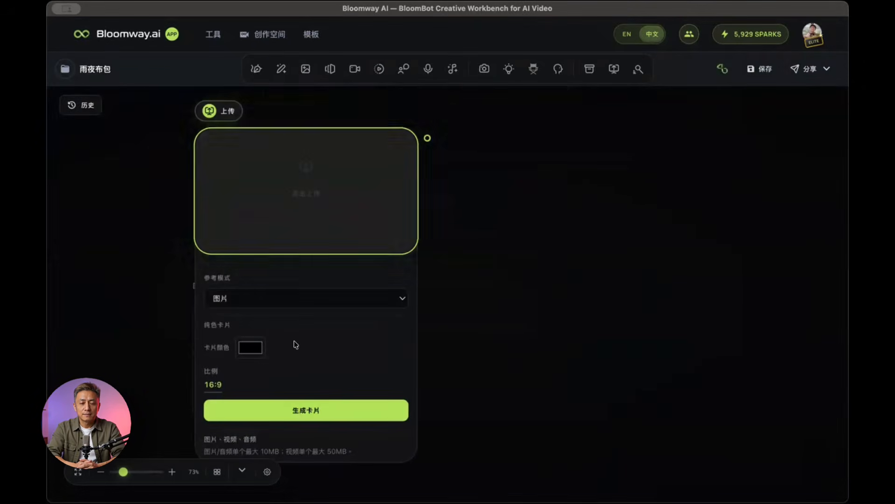
{"action": "left_click", "coordinate": [333, 410]}
{"action": "left_click", "coordinate": [629, 325]}
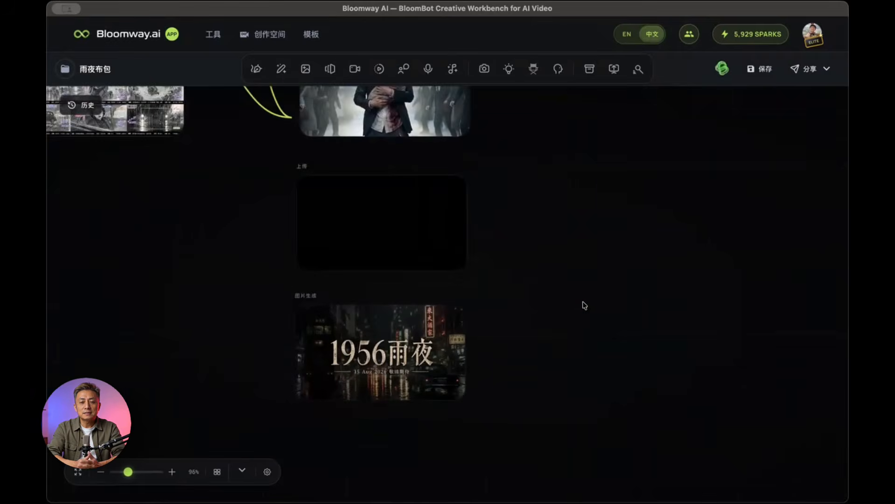
- Create a video generation node referencing the black card and the title card image, with the duration set to 5 seconds
{"action": "scroll", "coordinate": [341, 285], "scroll_direction": "down", "scroll_amount": 3}
{"action": "left_click_drag", "start_coordinate": [366, 248], "coordinate": [365, 248]}
{"action": "left_click", "coordinate": [436, 313]}
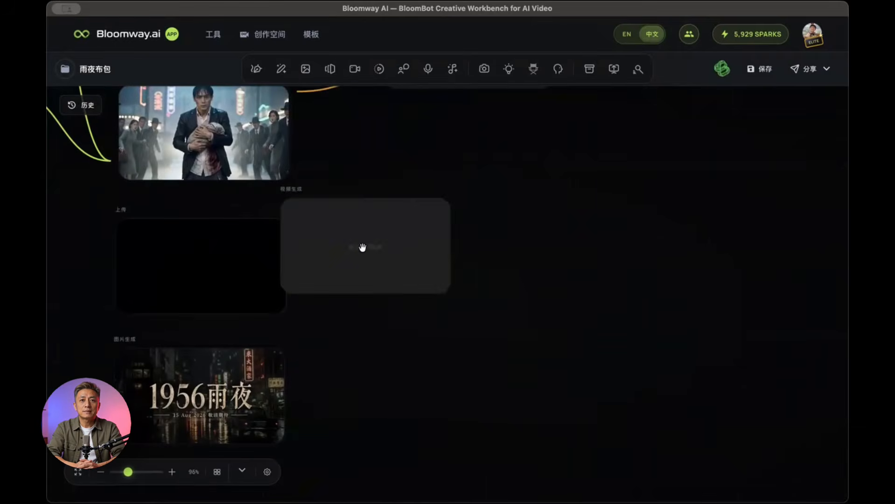
{"action": "left_click", "coordinate": [399, 432]}
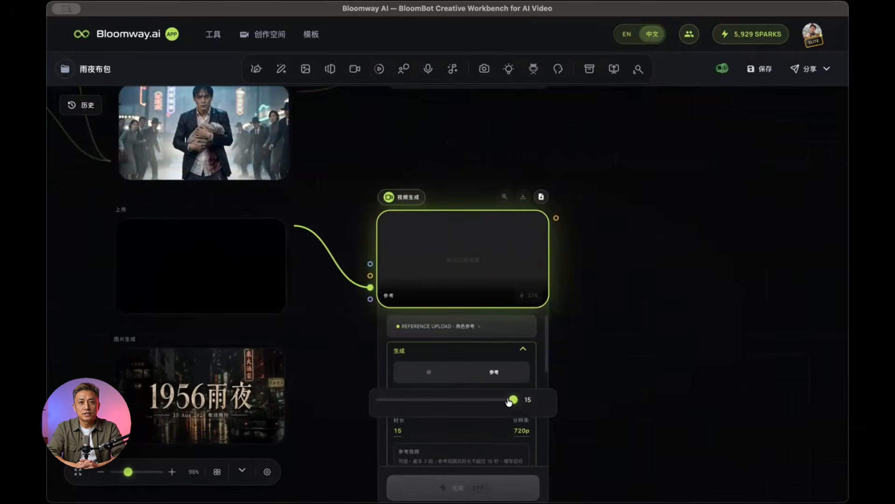
{"action": "left_click_drag", "start_coordinate": [509, 400], "coordinate": [407, 402]}
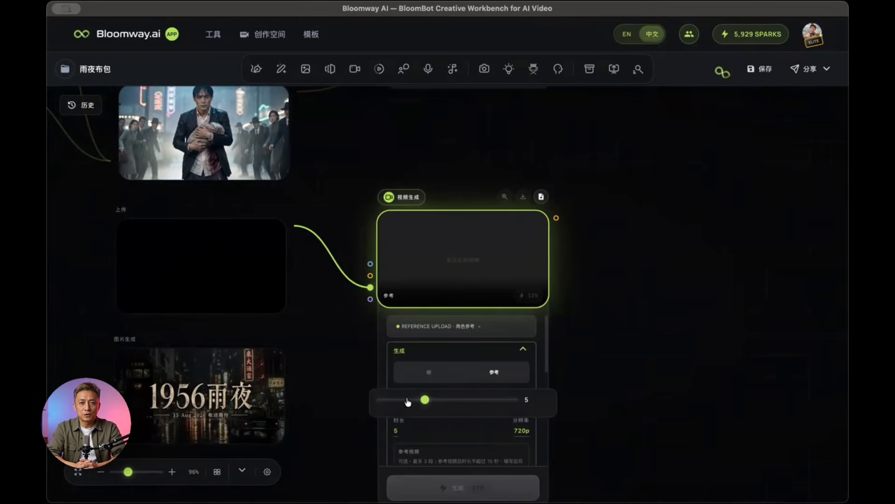
{"action": "left_click", "coordinate": [489, 258]}
{"action": "left_click_drag", "start_coordinate": [289, 354], "coordinate": [370, 287]}
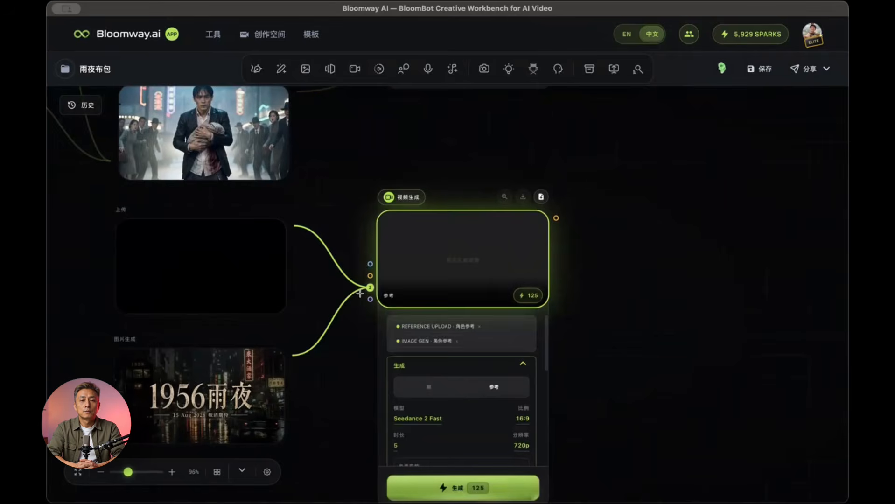
- Check the new video node's two reference images and auto-fill its prompt from them
{"action": "scroll", "coordinate": [412, 383], "scroll_direction": "down", "scroll_amount": 5}
{"action": "scroll", "coordinate": [412, 383], "scroll_direction": "down", "scroll_amount": 3}
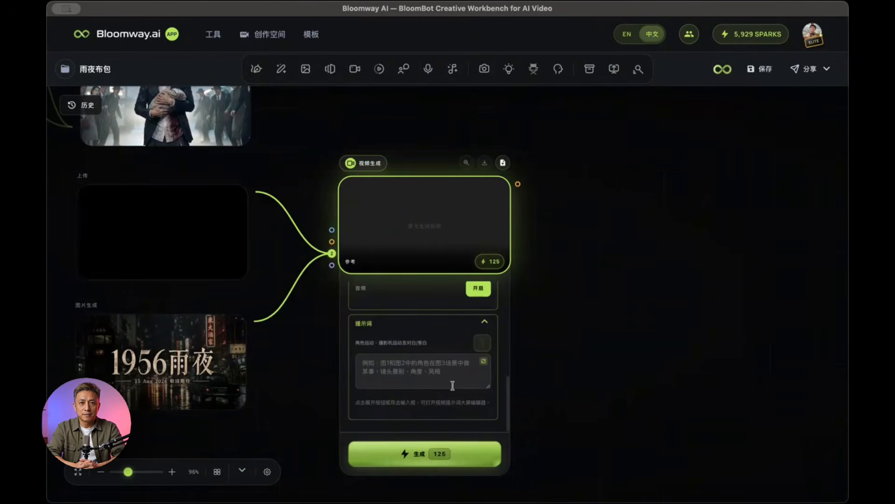
{"action": "scroll", "coordinate": [452, 385], "scroll_direction": "up", "scroll_amount": 3}
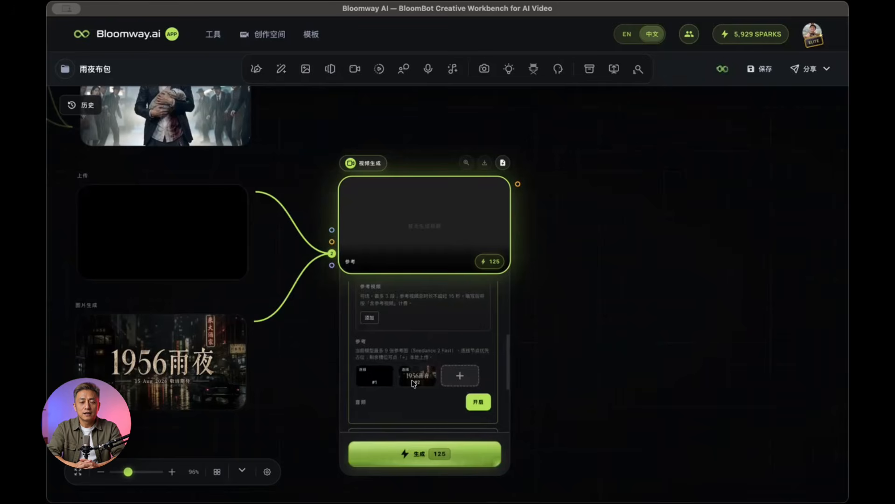
{"action": "scroll", "coordinate": [413, 397], "scroll_direction": "down", "scroll_amount": 3}
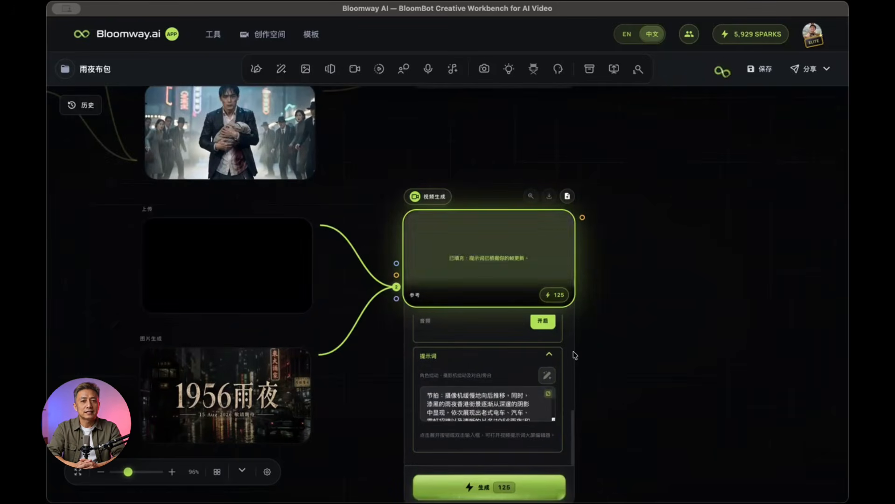
- Review and confirm the auto-filled prompt in the enlarged prompt editor, and generate the end title video
{"action": "left_click", "coordinate": [547, 393]}
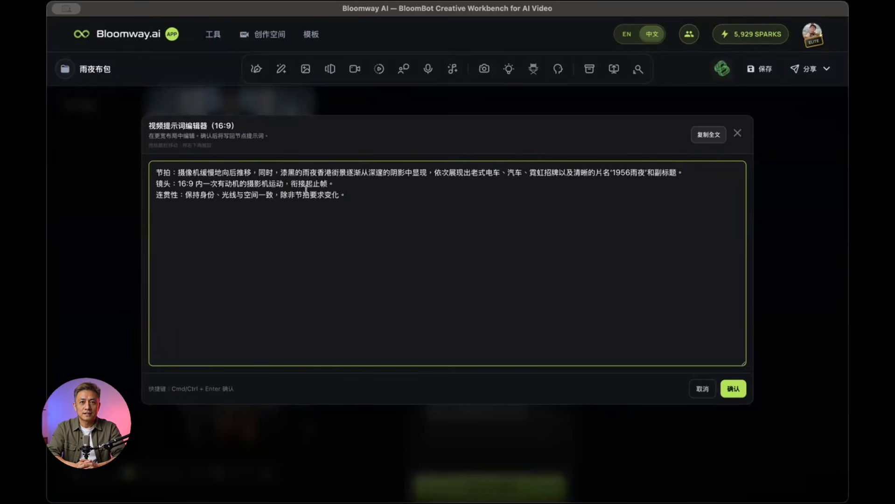
{"action": "left_click", "coordinate": [733, 389]}
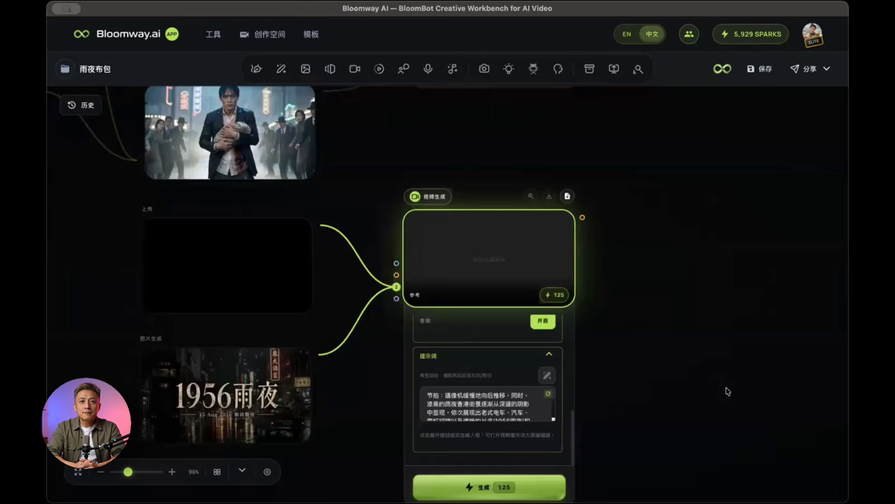
{"action": "left_click", "coordinate": [535, 486]}
- Line up the end title nodes beneath the existing storyboard and video columns, and connect the end title video to the render node
{"action": "scroll", "coordinate": [692, 368], "scroll_direction": "down", "scroll_amount": 5}
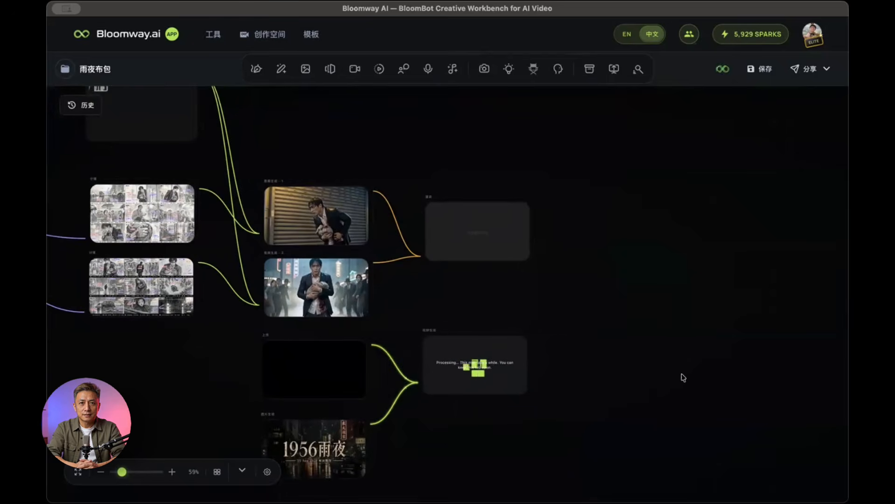
{"action": "left_click_drag", "start_coordinate": [231, 353], "coordinate": [486, 434]}
{"action": "left_click_drag", "start_coordinate": [503, 364], "coordinate": [345, 364]}
{"action": "left_click", "coordinate": [468, 377]}
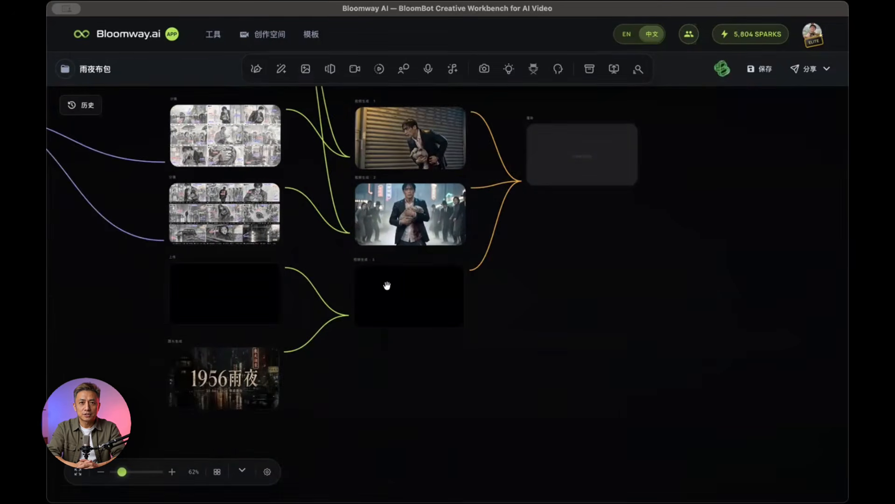
- Play the generated end title video in the enlarged preview and close it
{"action": "left_click", "coordinate": [388, 286]}
{"action": "left_click", "coordinate": [421, 257]}
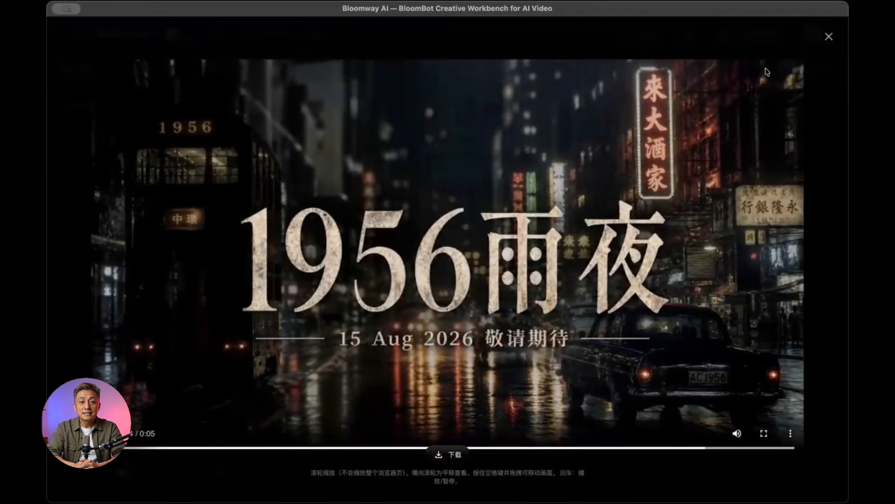
{"action": "left_click", "coordinate": [829, 36]}
- Open the video editor from the render node, check its source clips and full timeline, and close it
{"action": "left_click", "coordinate": [579, 138]}
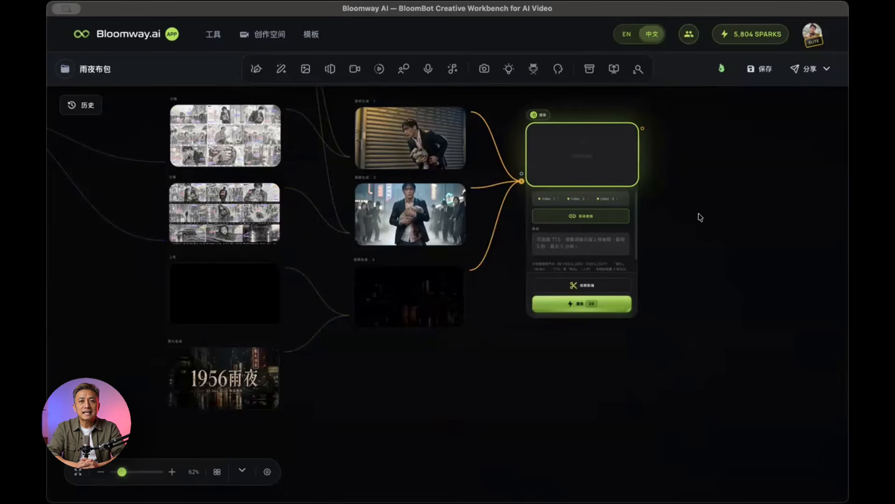
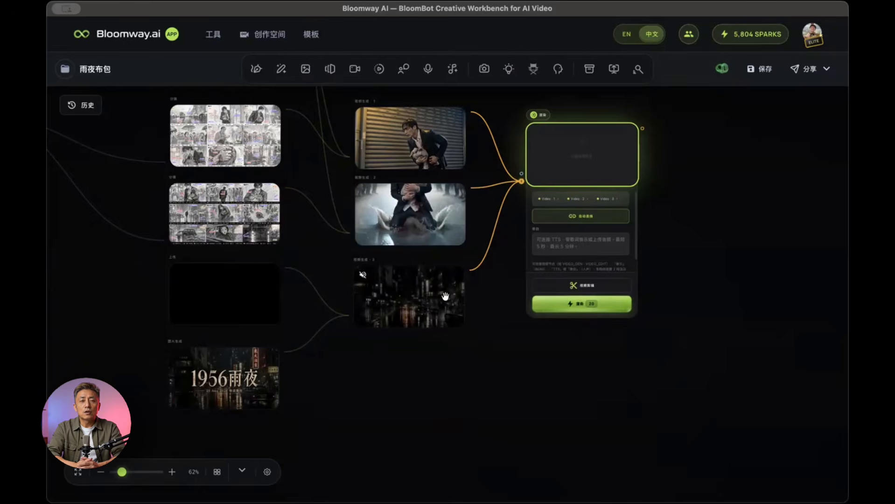
{"action": "left_click", "coordinate": [604, 284]}
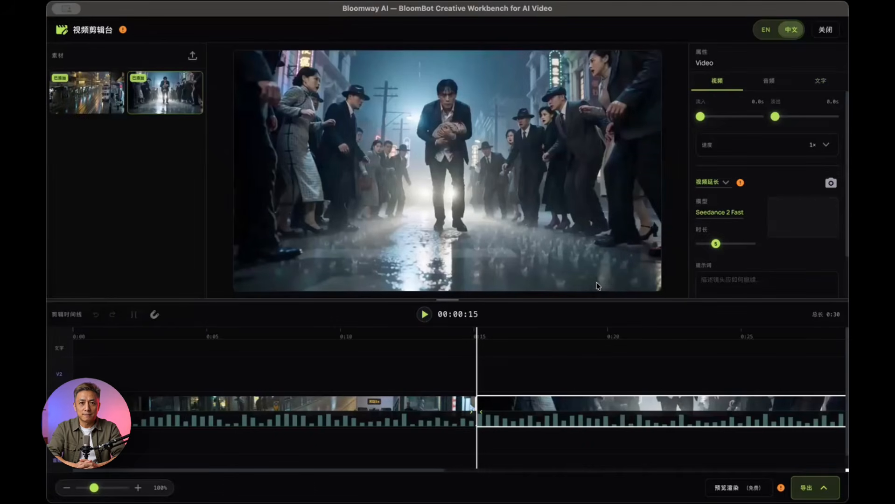
{"action": "scroll", "coordinate": [570, 371], "scroll_direction": "down", "scroll_amount": 5}
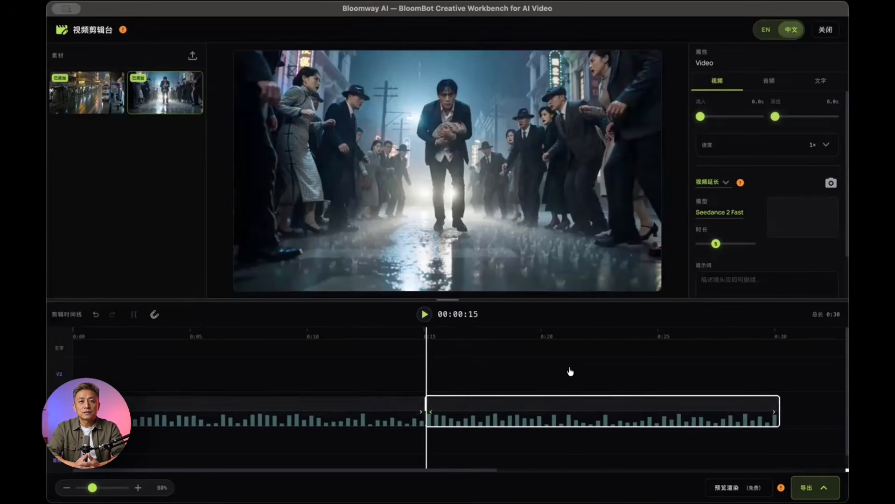
{"action": "left_click", "coordinate": [824, 30]}
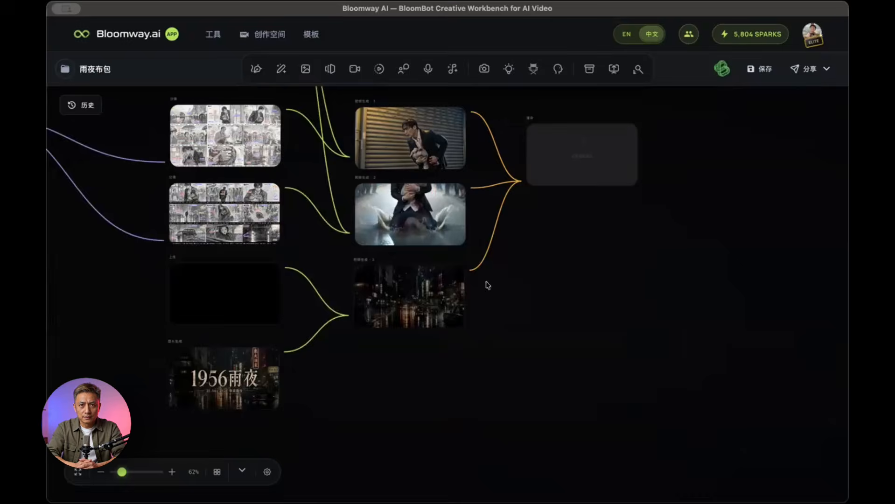
- Replace the render node with a new one beside the videos, connect all three videos to it, and open its video editor
{"action": "left_click", "coordinate": [581, 157]}
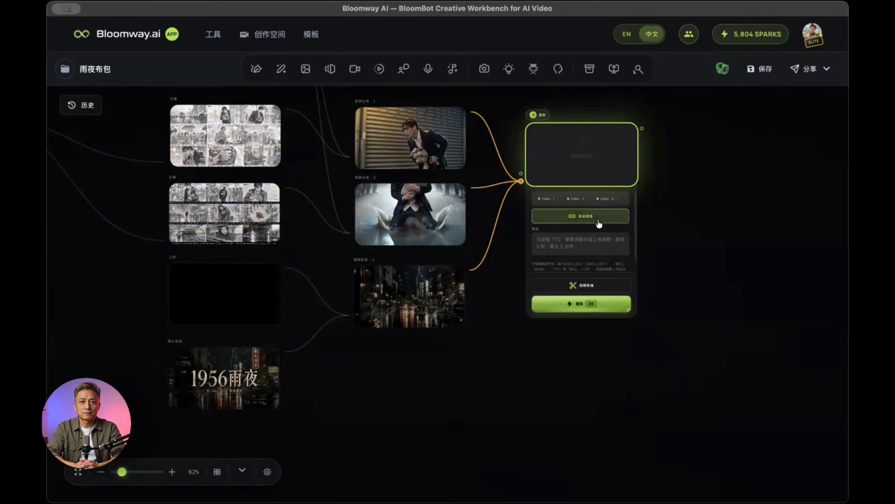
{"action": "key", "text": "Delete"}
{"action": "left_click", "coordinate": [378, 70]}
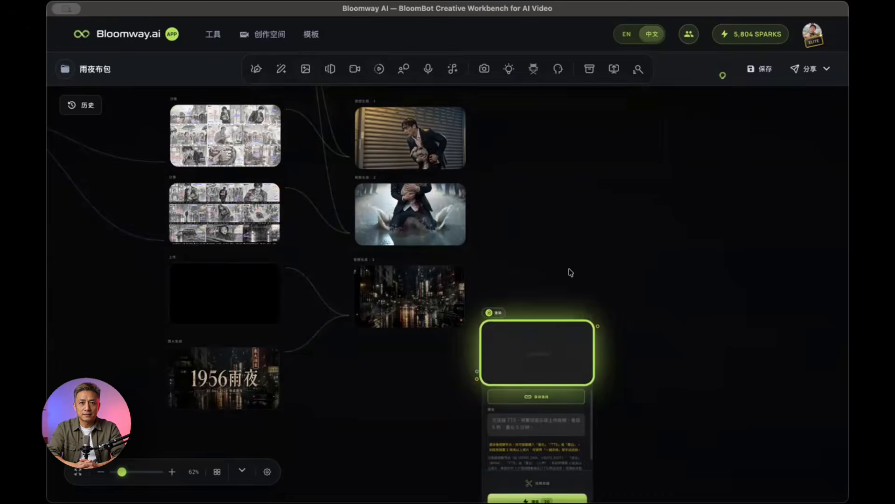
{"action": "left_click_drag", "start_coordinate": [544, 349], "coordinate": [585, 157]}
{"action": "left_click", "coordinate": [585, 203]}
{"action": "left_click", "coordinate": [590, 282]}
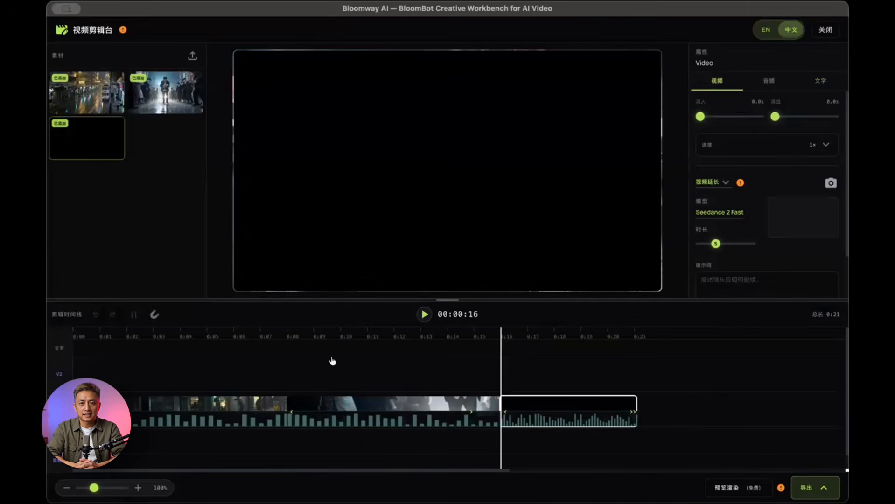
- Turn on timeline snapping and place the playhead at about 0:27, just before the end of the second clip
{"action": "left_click", "coordinate": [152, 314]}
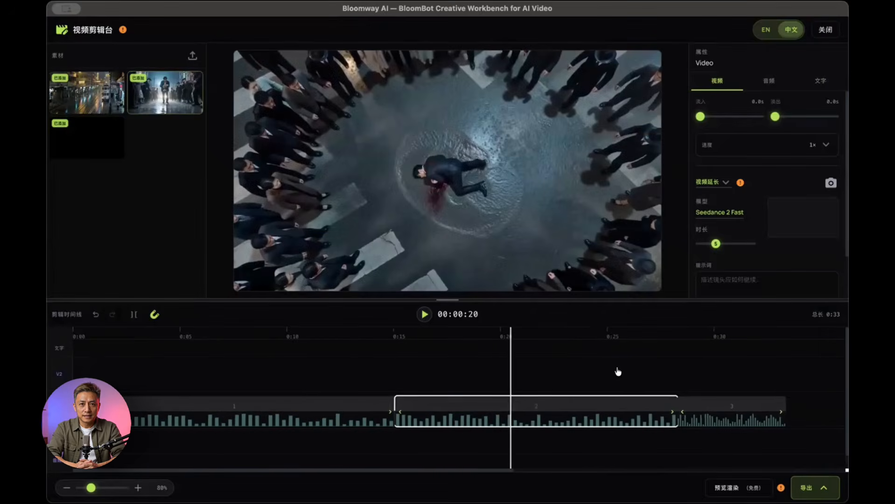
{"action": "left_click", "coordinate": [660, 376]}
{"action": "scroll", "coordinate": [661, 377], "scroll_direction": "up", "scroll_amount": 2}
{"action": "scroll", "coordinate": [660, 379], "scroll_direction": "right", "scroll_amount": 4}
{"action": "left_click_drag", "start_coordinate": [538, 330], "coordinate": [493, 331]}
{"action": "key", "text": "space"}
{"action": "key", "text": "space"}
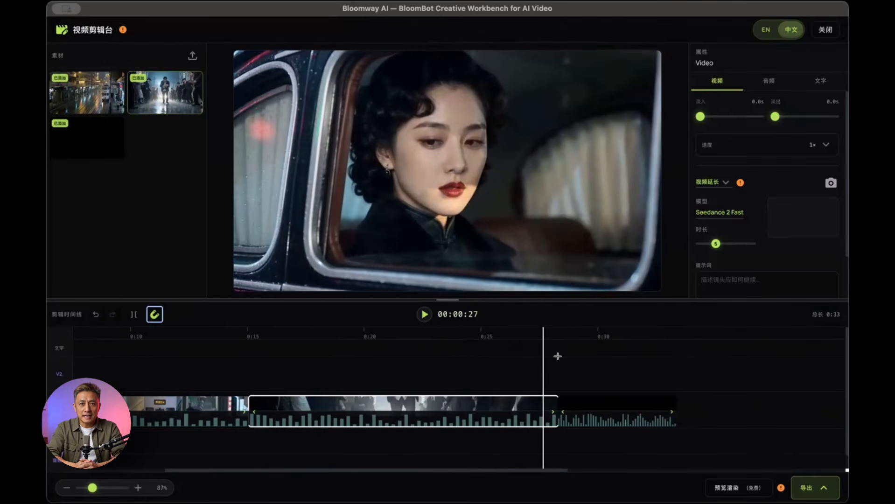
- Move the end title clip up to track V2, starting at the playhead so that it overlaps the end of the second clip
{"action": "left_click_drag", "start_coordinate": [592, 402], "coordinate": [577, 373]}
{"action": "scroll", "coordinate": [577, 373], "scroll_direction": "left", "scroll_amount": 2}
{"action": "scroll", "coordinate": [667, 343], "scroll_direction": "up", "scroll_amount": 1}
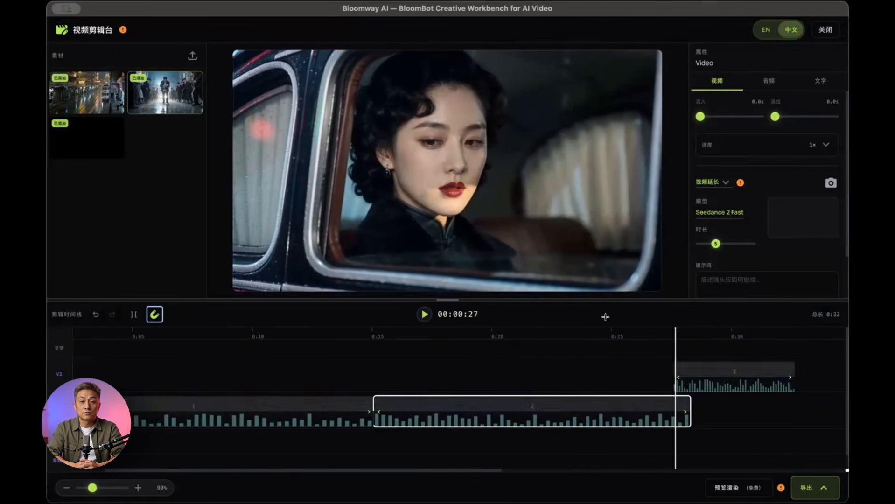
{"action": "scroll", "coordinate": [691, 381], "scroll_direction": "up", "scroll_amount": 1}
{"action": "scroll", "coordinate": [693, 415], "scroll_direction": "left", "scroll_amount": 3}
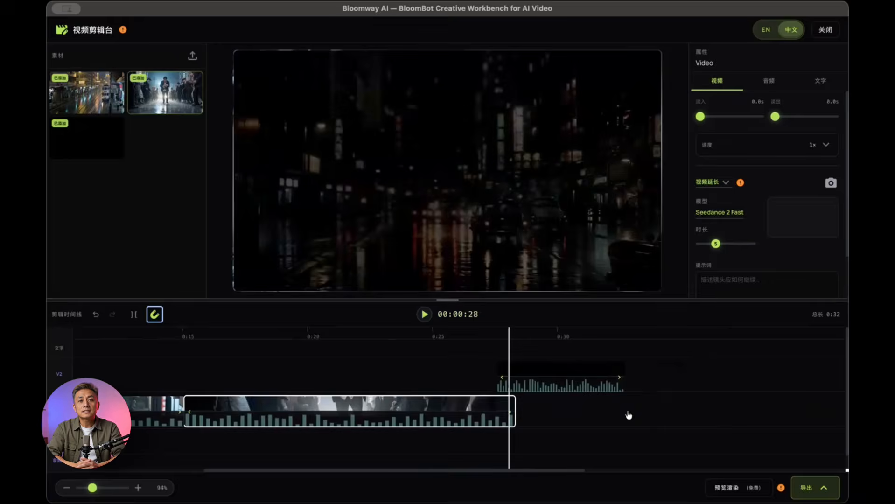
- Set a 0.5 s video fade-in on the end title clip and a 0.5 s video fade-out on the second clip
{"action": "left_click", "coordinate": [510, 370]}
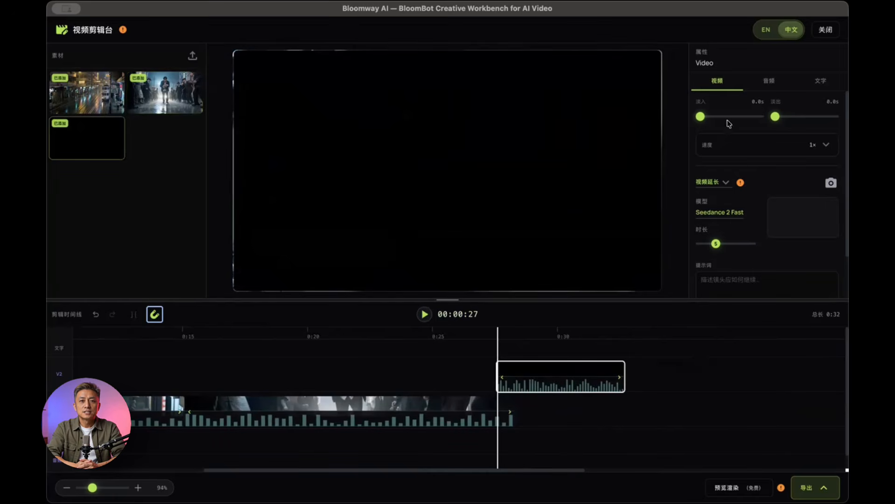
{"action": "left_click_drag", "start_coordinate": [700, 117], "coordinate": [713, 118]}
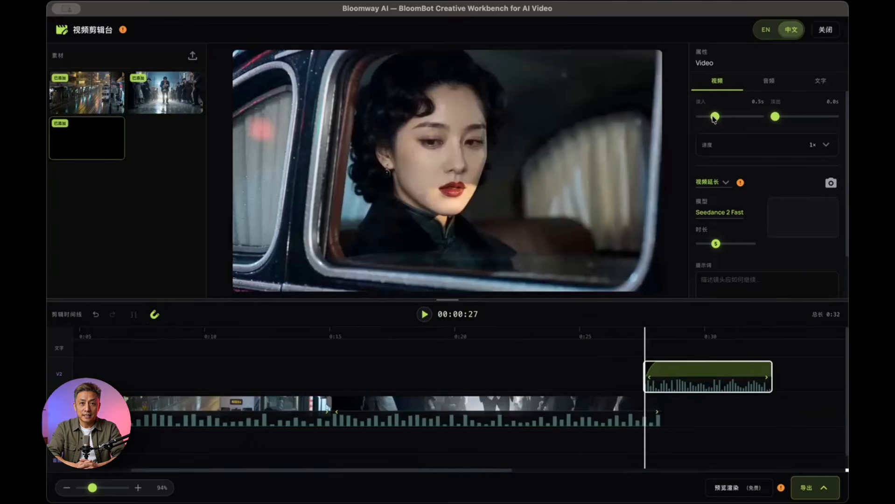
{"action": "left_click", "coordinate": [642, 402]}
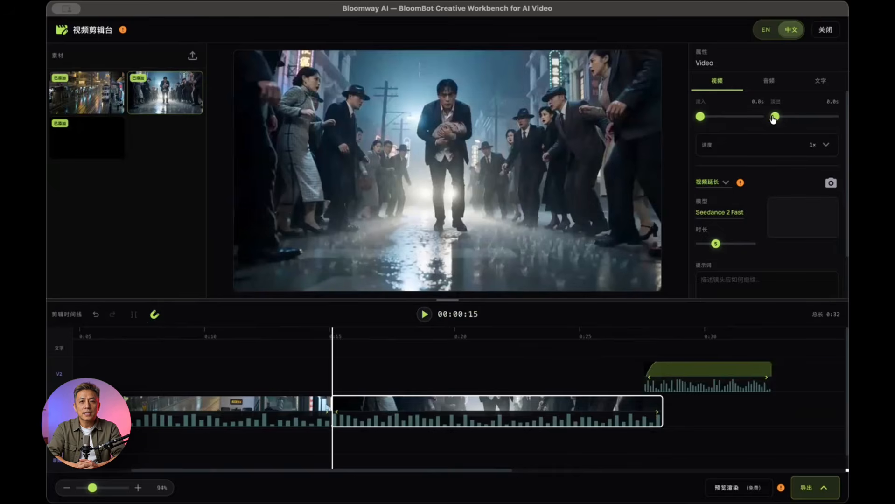
{"action": "left_click_drag", "start_coordinate": [773, 117], "coordinate": [791, 118]}
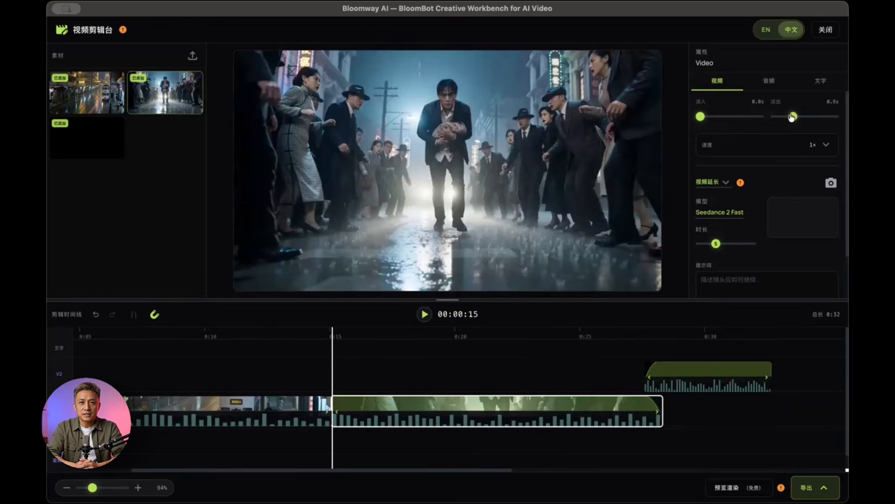
- Play the transition from the second clip to the end title to check the video fades
{"action": "left_click", "coordinate": [623, 343]}
{"action": "key", "text": "space"}
{"action": "key", "text": "space"}
{"action": "left_click", "coordinate": [619, 350]}
{"action": "key", "text": "space"}
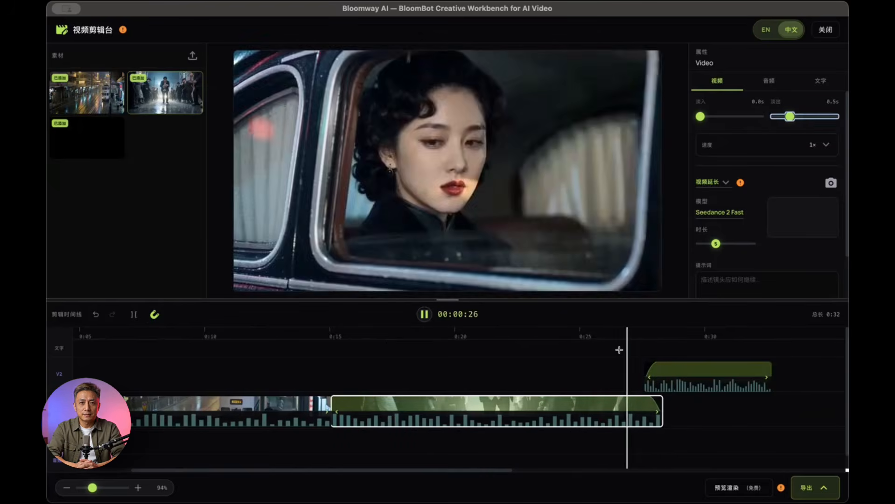
- Set a 0.3 s audio fade-in on the end title clip and a 0.5 s audio fade-out on the second clip
{"action": "left_click", "coordinate": [653, 370]}
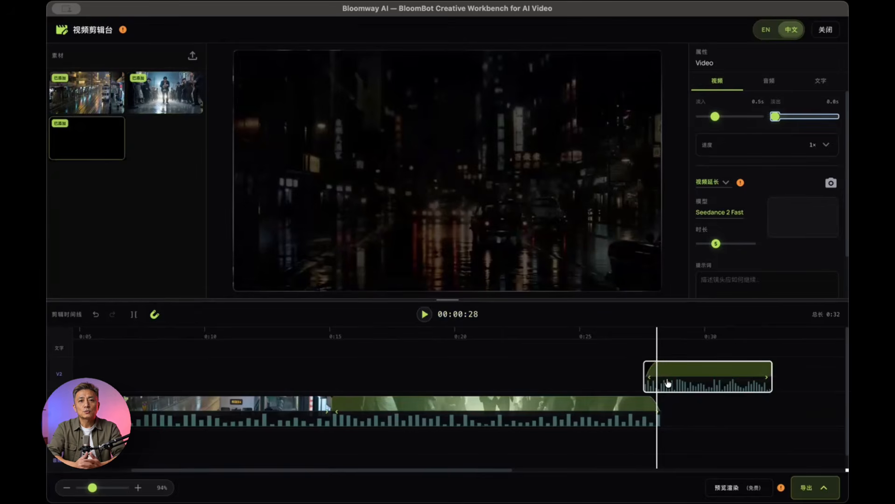
{"action": "left_click", "coordinate": [764, 80]}
{"action": "left_click_drag", "start_coordinate": [700, 186], "coordinate": [705, 185]}
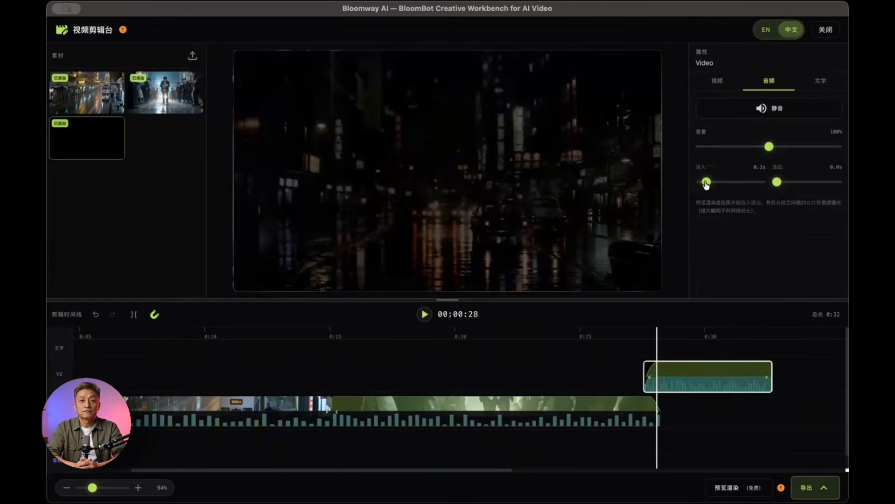
{"action": "left_click", "coordinate": [634, 402]}
{"action": "left_click_drag", "start_coordinate": [777, 185], "coordinate": [790, 185]}
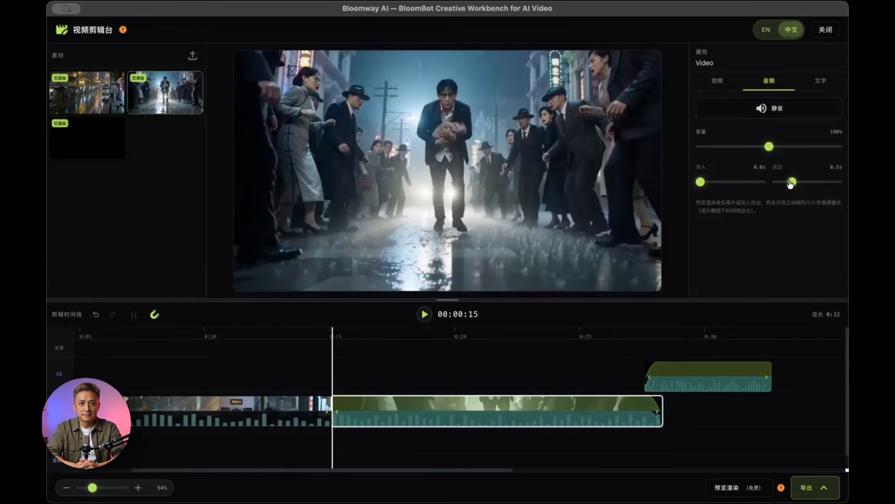
- Play the end title transition with its audio fades, and play the cut between the first and second clips
{"action": "key", "text": "space"}
{"action": "left_click", "coordinate": [617, 353]}
{"action": "key", "text": "space"}
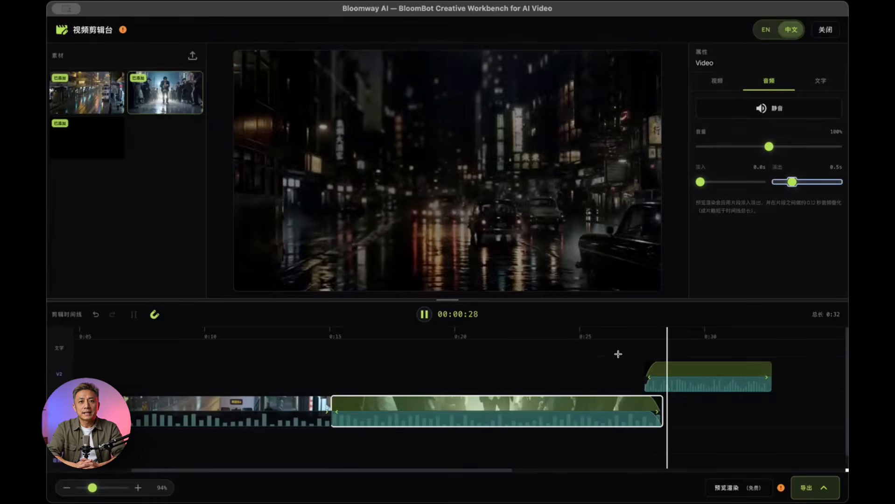
{"action": "key", "text": "space"}
{"action": "left_click", "coordinate": [321, 355]}
{"action": "key", "text": "space"}
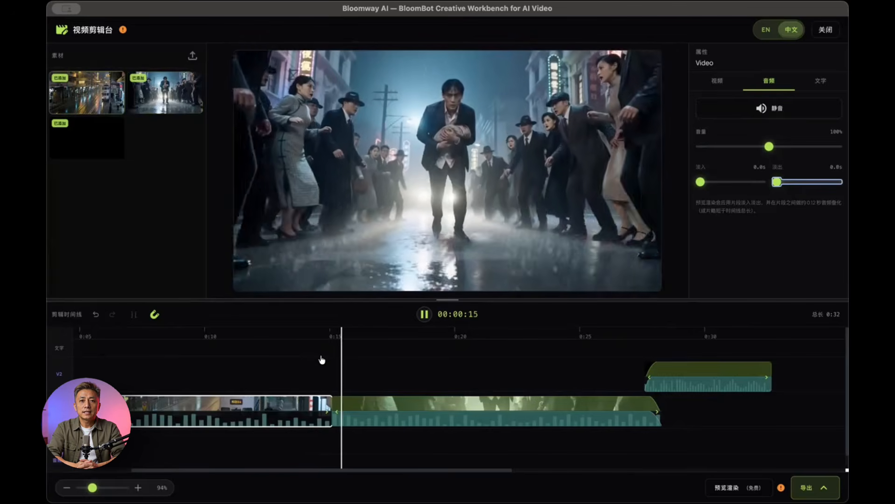
{"action": "key", "text": "space"}
- Move the first clip to V2, turn off snapping, start the second clip at about 0:14 beneath its end, and nudge the end title later
{"action": "left_click_drag", "start_coordinate": [284, 401], "coordinate": [281, 377]}
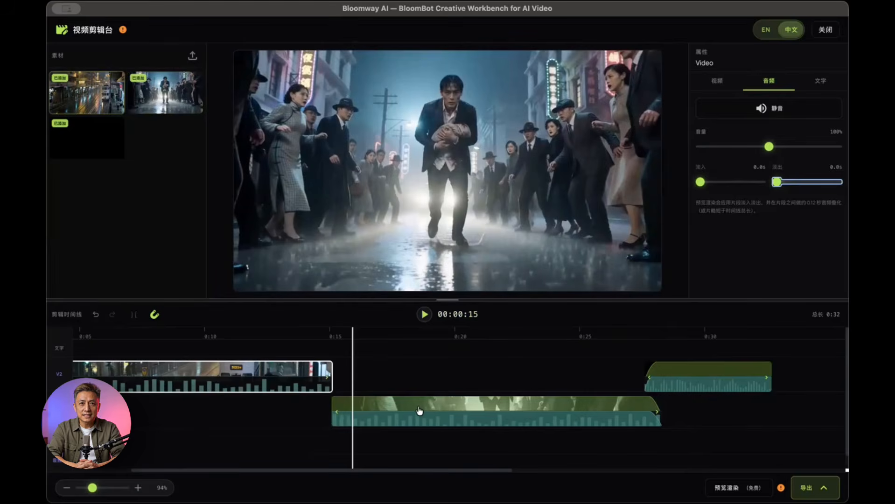
{"action": "left_click_drag", "start_coordinate": [592, 366], "coordinate": [661, 437]}
{"action": "left_click_drag", "start_coordinate": [560, 407], "coordinate": [546, 410]}
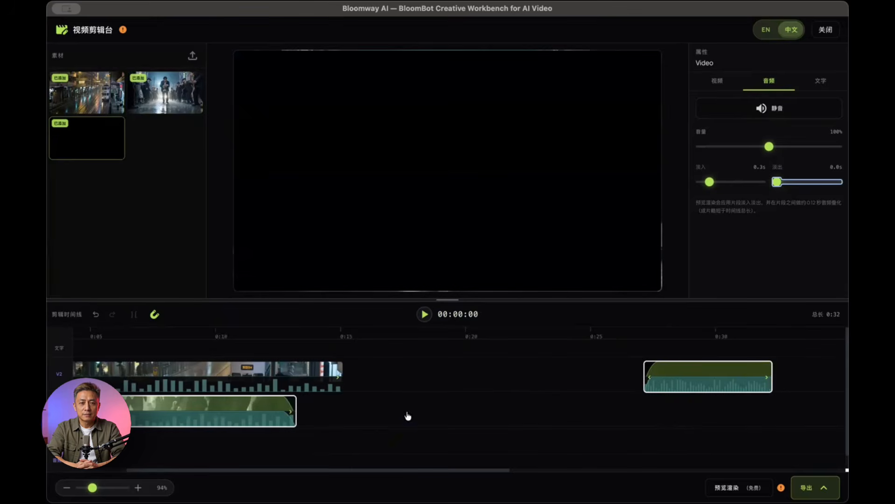
{"action": "left_click_drag", "start_coordinate": [226, 404], "coordinate": [537, 417]}
{"action": "left_click", "coordinate": [154, 314]}
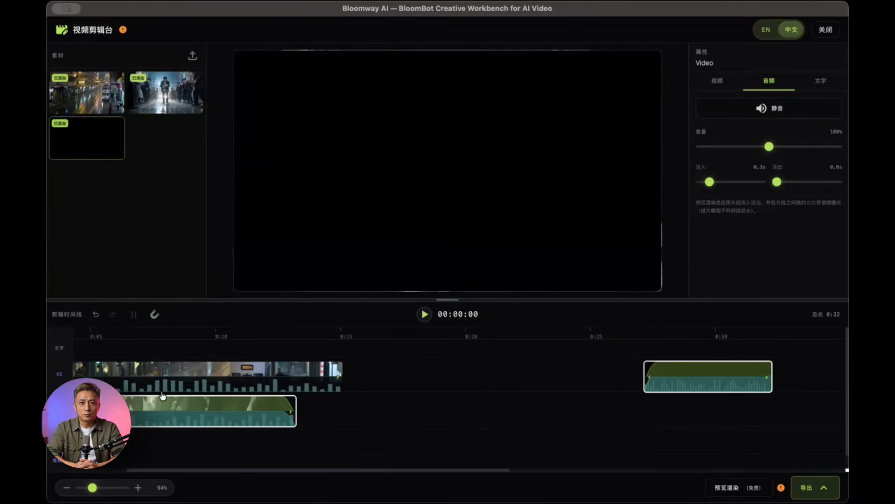
{"action": "left_click_drag", "start_coordinate": [162, 395], "coordinate": [521, 397]}
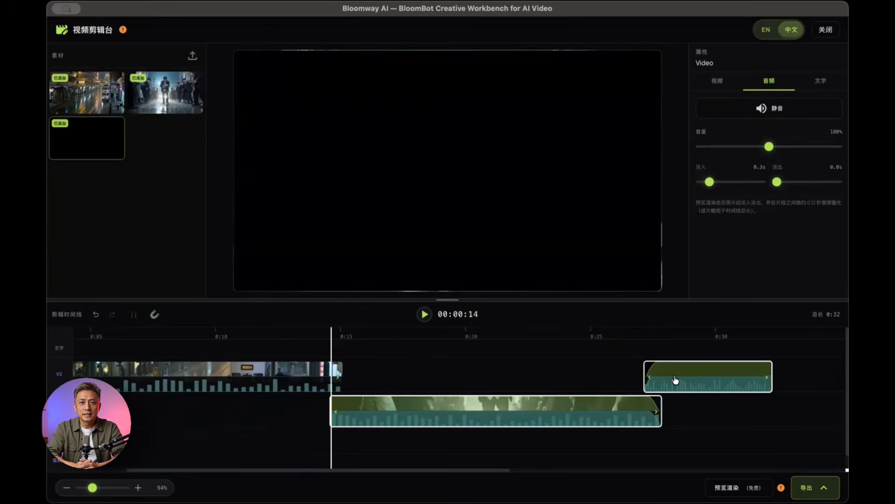
{"action": "left_click_drag", "start_coordinate": [674, 380], "coordinate": [680, 380]}
- Give the second clip a 0.3 s video fade-in and a short audio fade-in
{"action": "left_click", "coordinate": [356, 406]}
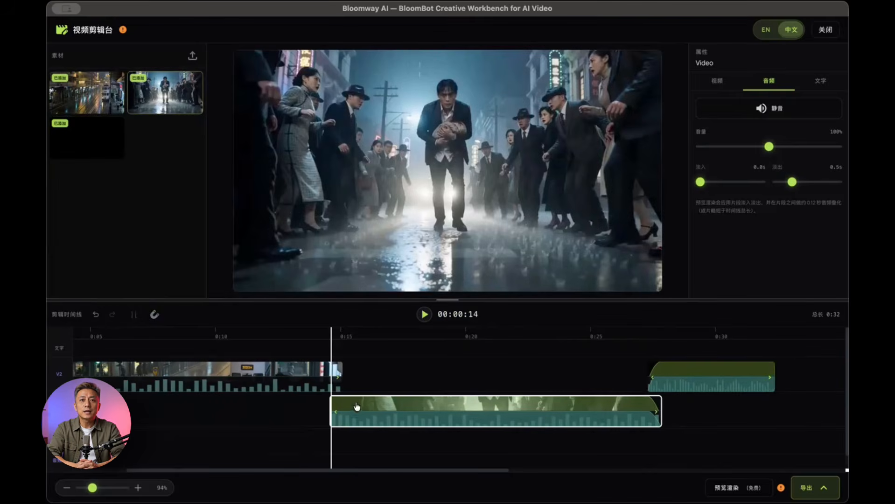
{"action": "left_click", "coordinate": [716, 80]}
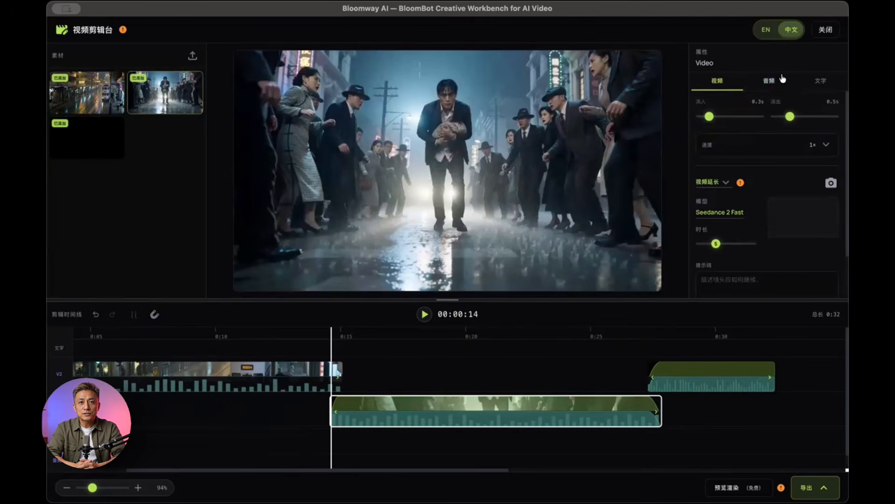
{"action": "left_click", "coordinate": [778, 80]}
{"action": "left_click_drag", "start_coordinate": [699, 181], "coordinate": [705, 182]}
- Give the first clip a short audio fade-out and a 0.3 s video fade-out
{"action": "left_click", "coordinate": [280, 376]}
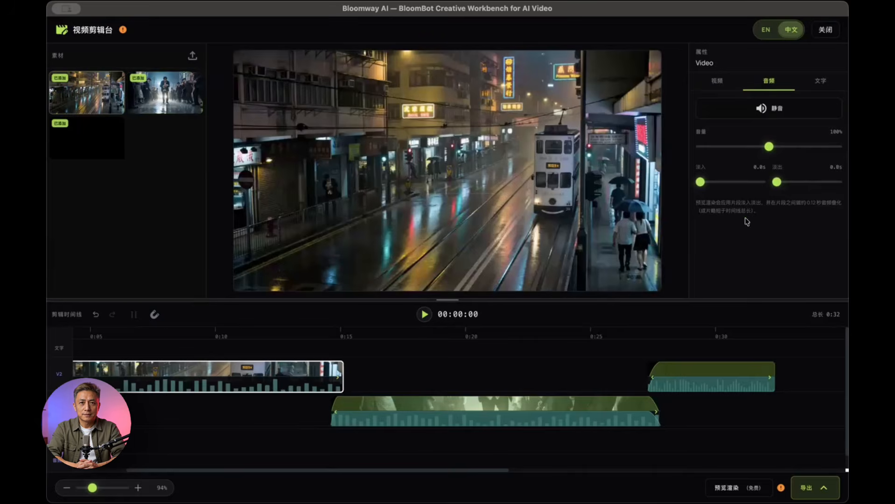
{"action": "left_click_drag", "start_coordinate": [777, 183], "coordinate": [782, 184]}
{"action": "left_click", "coordinate": [717, 80]}
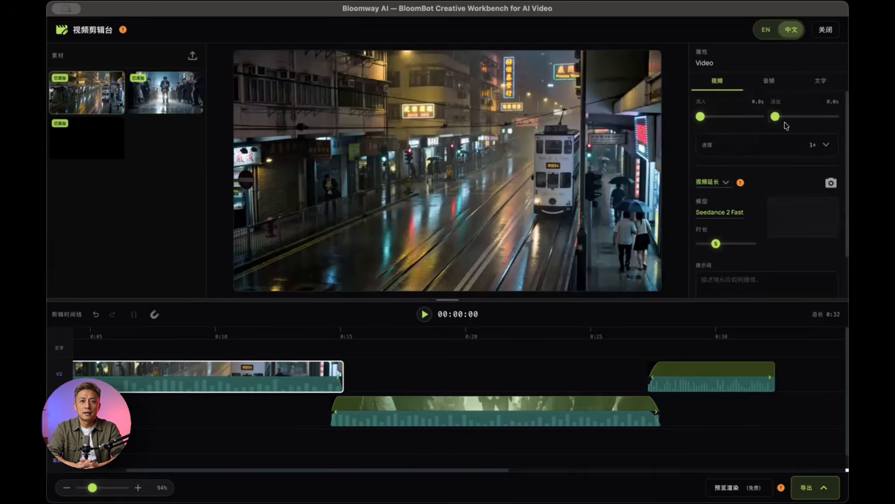
{"action": "left_click_drag", "start_coordinate": [775, 116], "coordinate": [783, 117]}
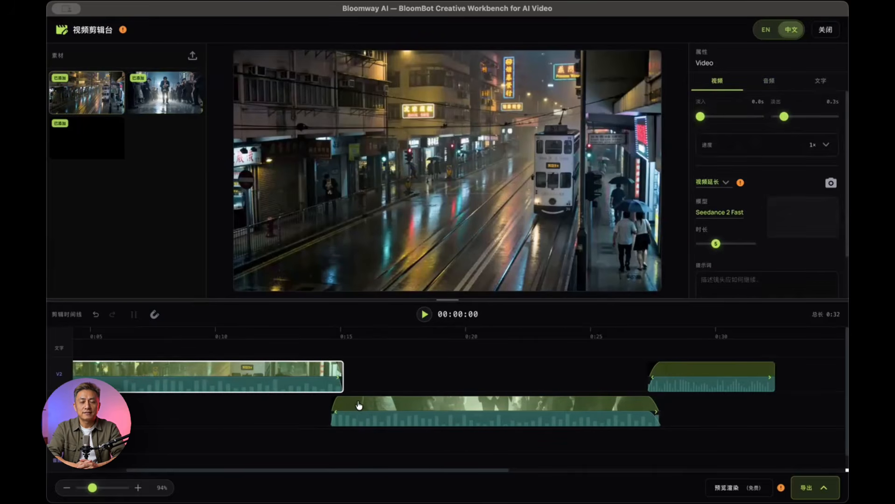
- Nudge the second clip and the end title clip slightly later, and play the transition out of the first clip
{"action": "left_click_drag", "start_coordinate": [358, 406], "coordinate": [362, 405]}
{"action": "left_click_drag", "start_coordinate": [677, 371], "coordinate": [682, 372]}
{"action": "left_click", "coordinate": [323, 405]}
{"action": "key", "text": "space"}
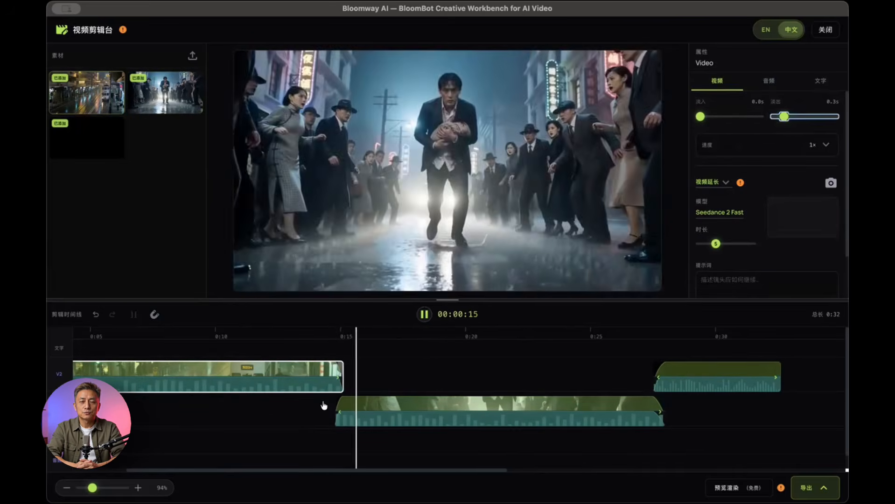
{"action": "key", "text": "space"}
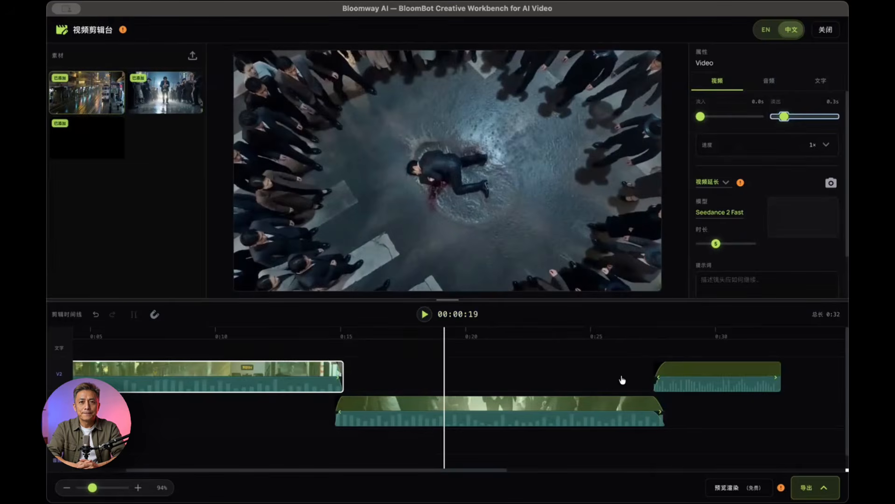
{"action": "left_click", "coordinate": [622, 380]}
- Export the edited timeline, and close the enlarged preview of the rendered trailer
{"action": "left_click", "coordinate": [809, 487]}
{"action": "left_click", "coordinate": [731, 433]}
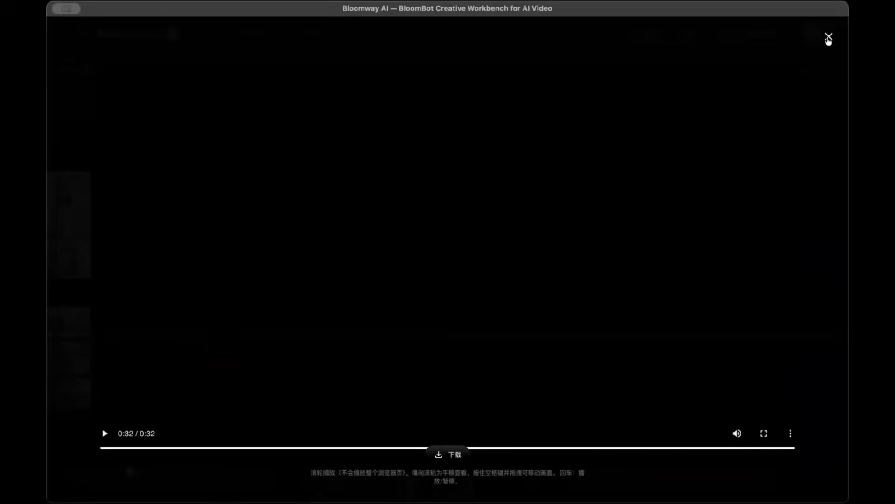
{"action": "left_click", "coordinate": [828, 37]}
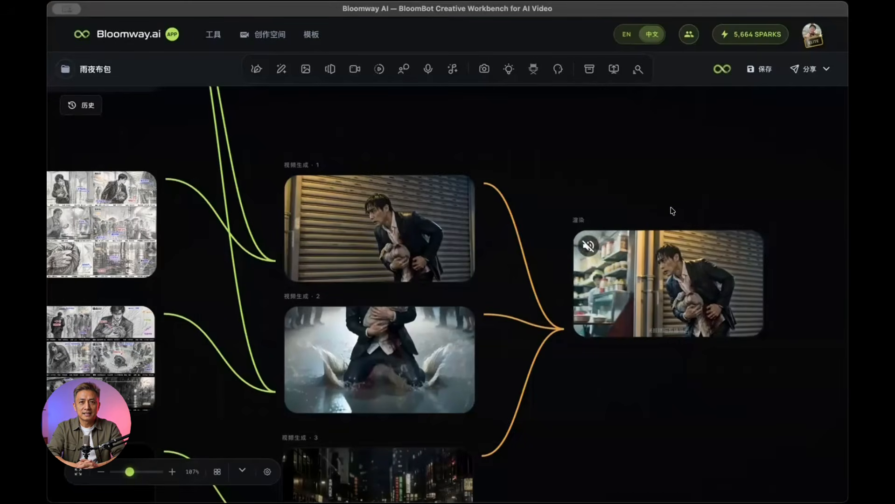
{"action": "scroll", "coordinate": [672, 211], "scroll_direction": "down", "scroll_amount": 10}
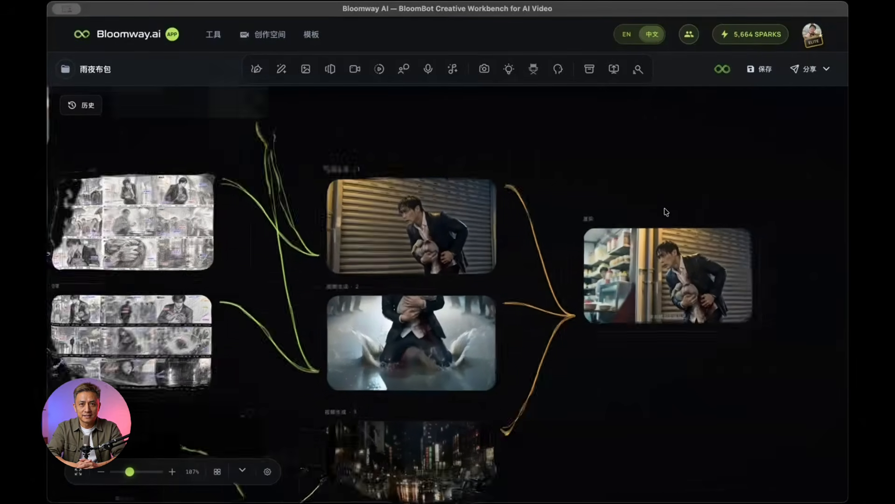
{"action": "scroll", "coordinate": [664, 207], "scroll_direction": "up", "scroll_amount": 4}
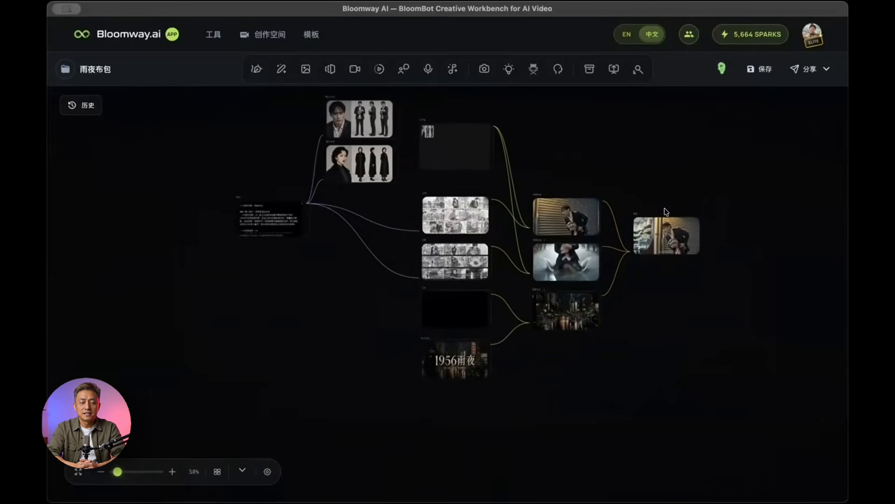
{"action": "scroll", "coordinate": [664, 208], "scroll_direction": "up", "scroll_amount": 1}
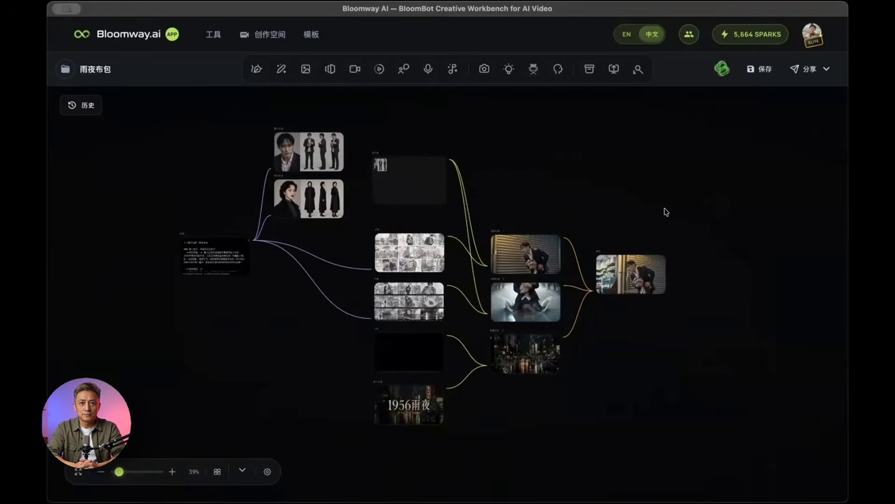